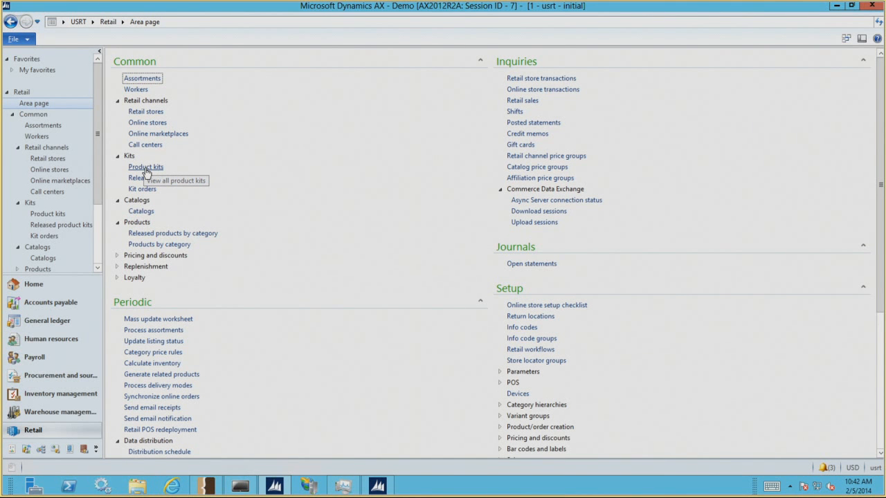
Create a new product kit with the product number and name "Spring season kit"
click(146, 169)
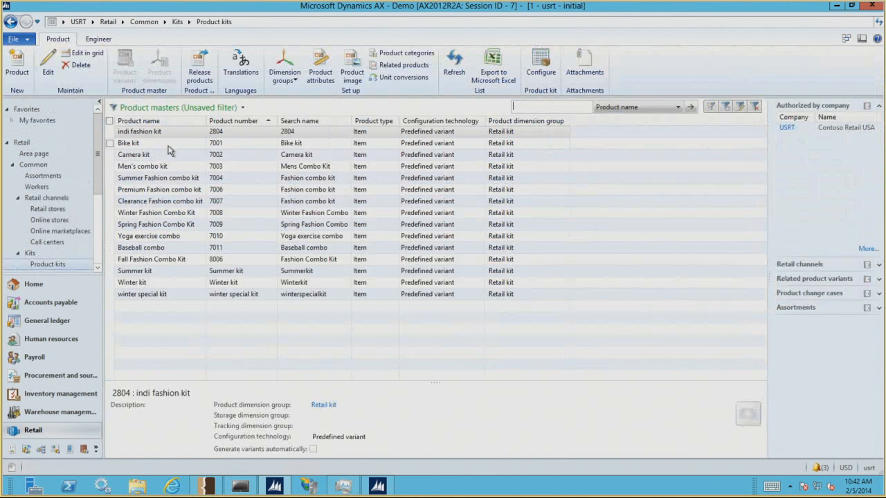
click(17, 66)
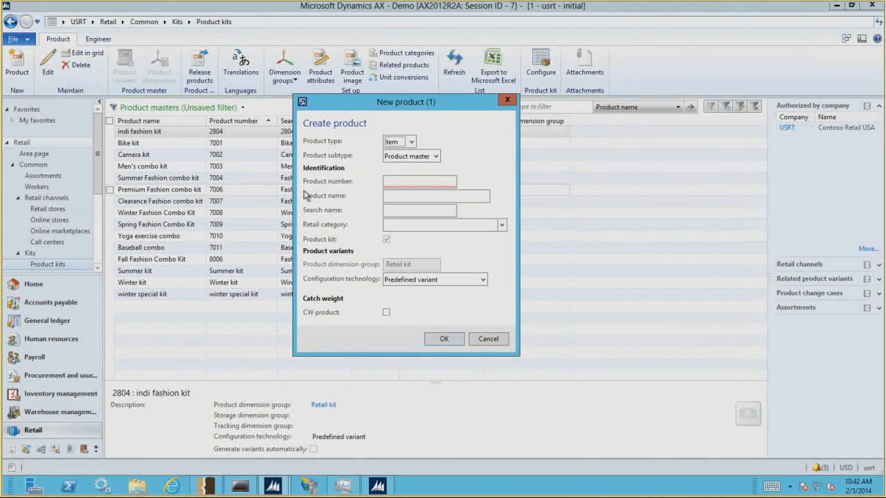
click(402, 181)
text(Spring season k)
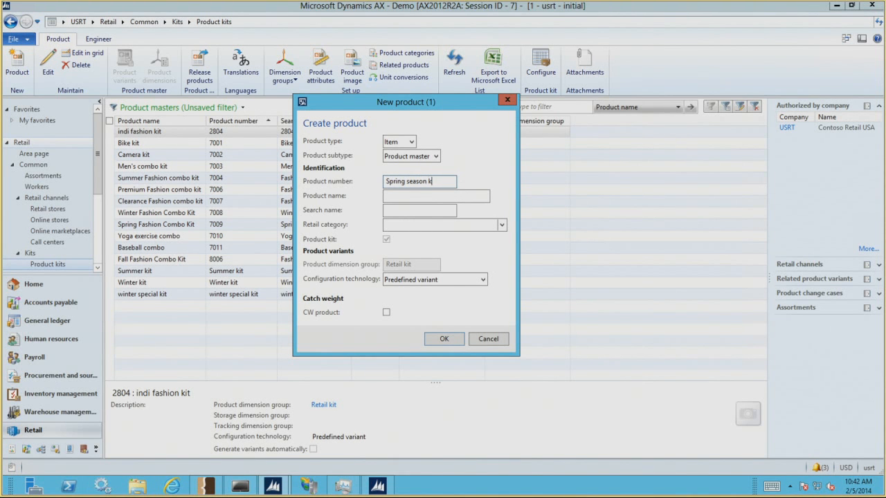
text(it)
key(Tab)
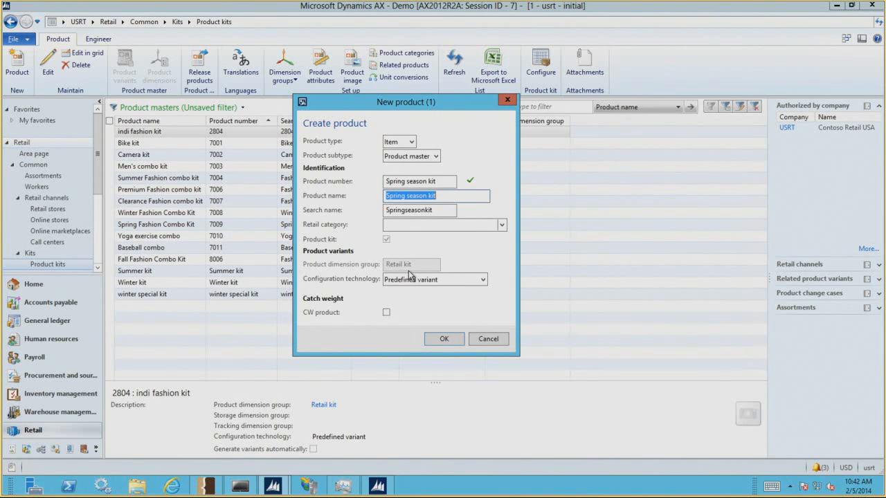
click(435, 340)
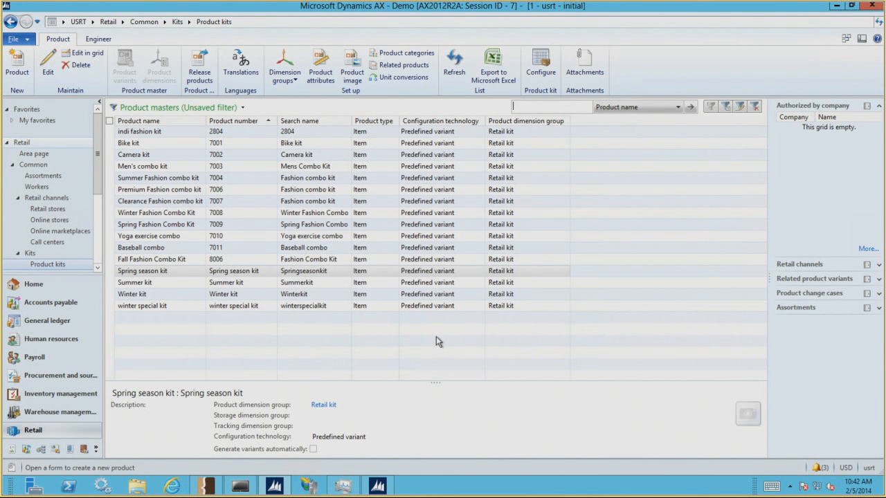
Open the configuration of the Spring season kit and make it editable
click(540, 72)
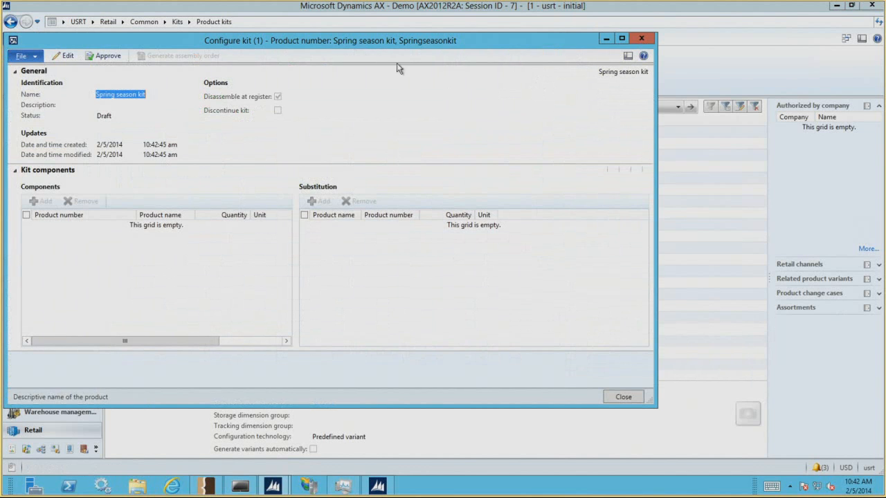
drag(224, 39, 265, 31)
click(101, 50)
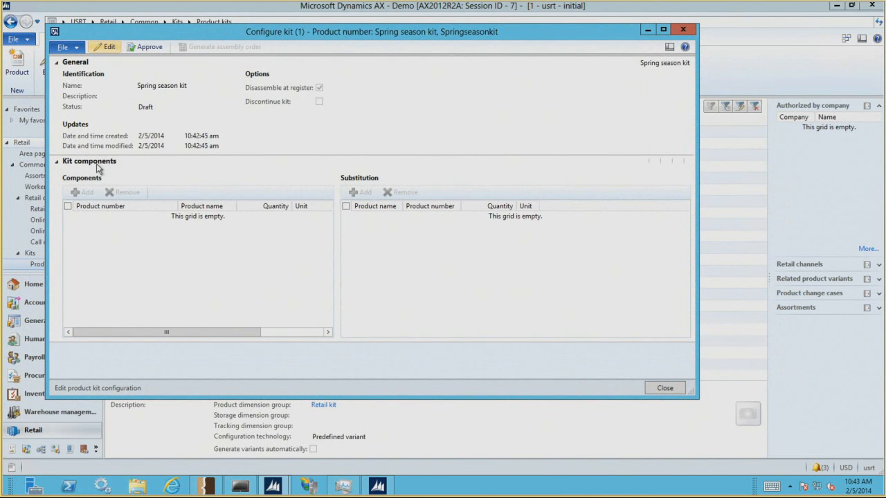
click(108, 51)
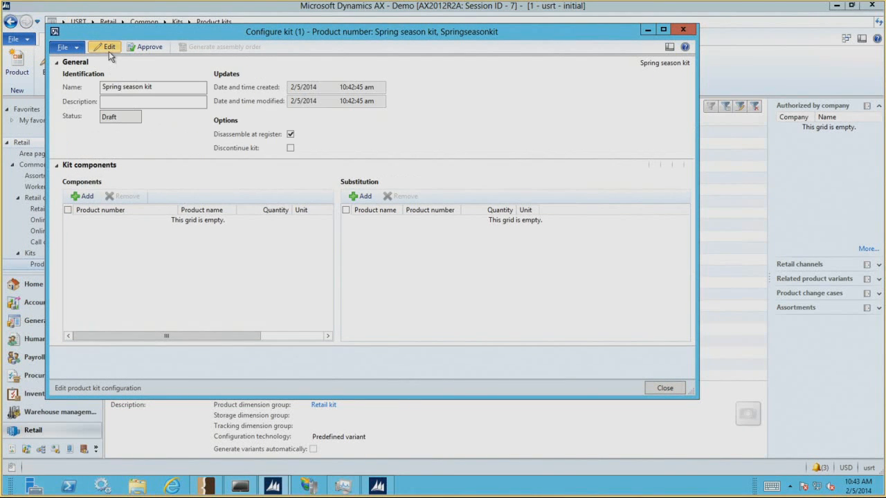
Select the Ocean Blue, size 36, Regular variant of Regular Fit Shirt 81122 from Menswear Casual Shirts as a kit component
click(80, 197)
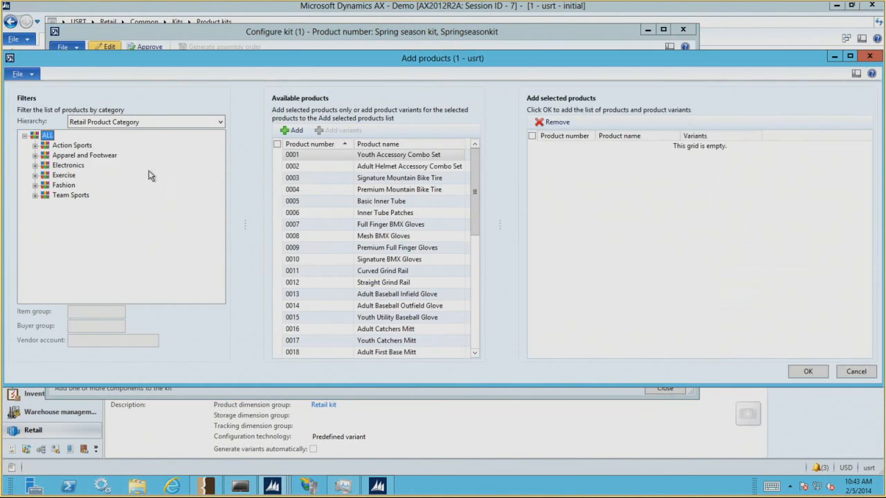
click(35, 186)
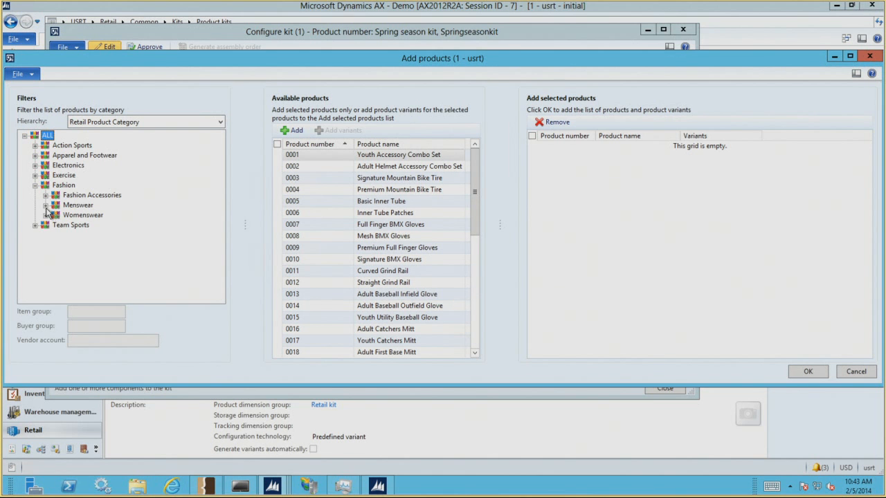
click(46, 205)
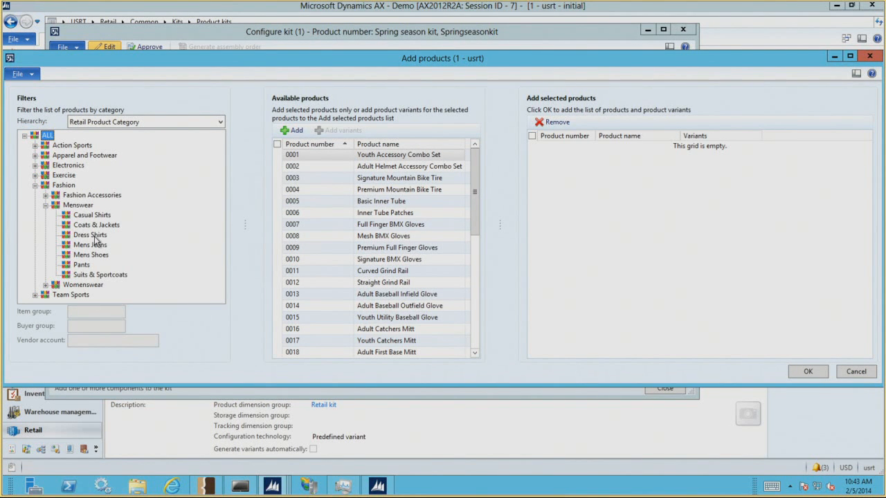
click(99, 217)
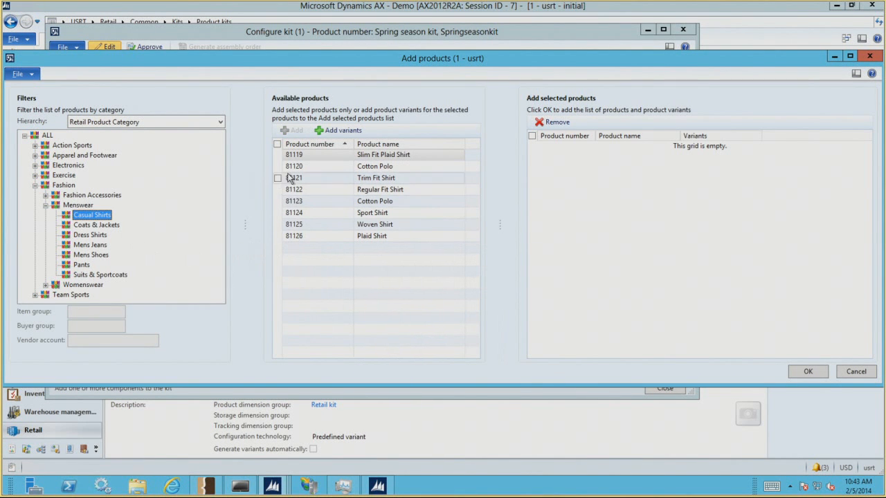
click(274, 190)
click(278, 190)
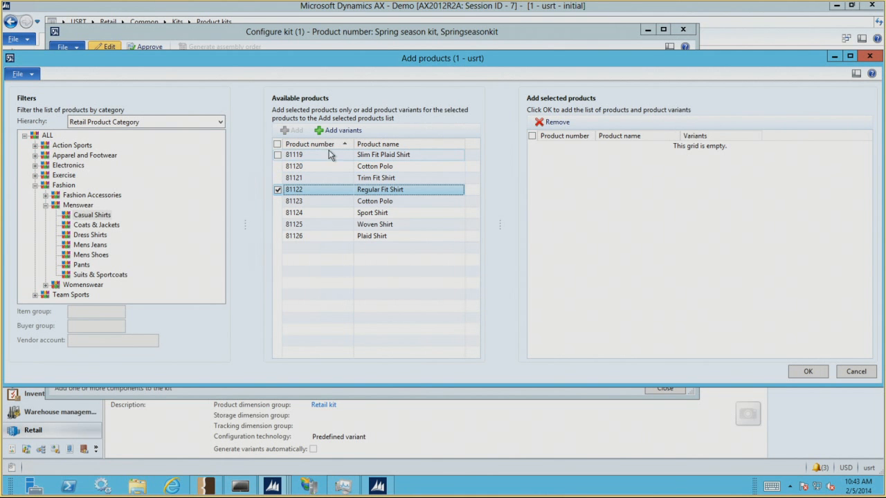
click(344, 132)
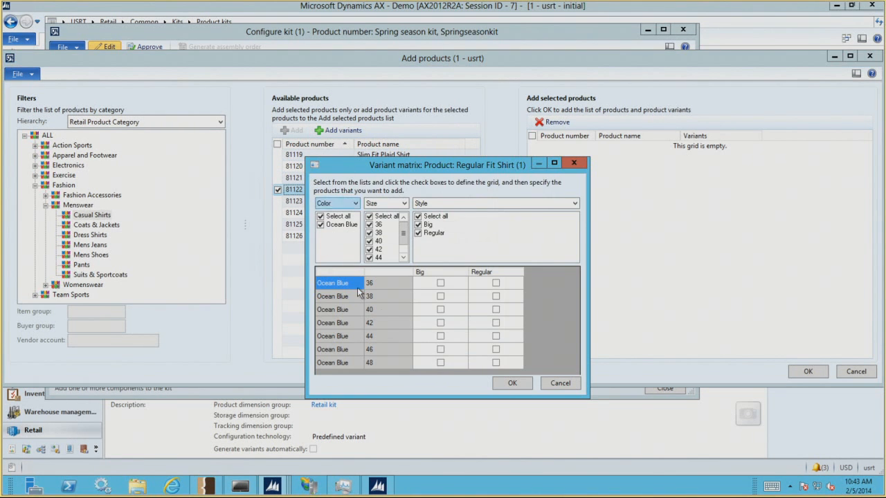
click(496, 283)
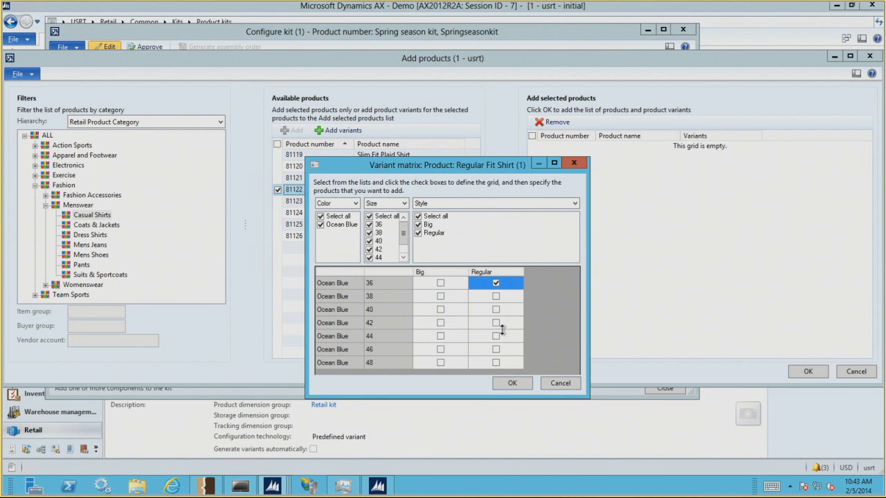
click(501, 385)
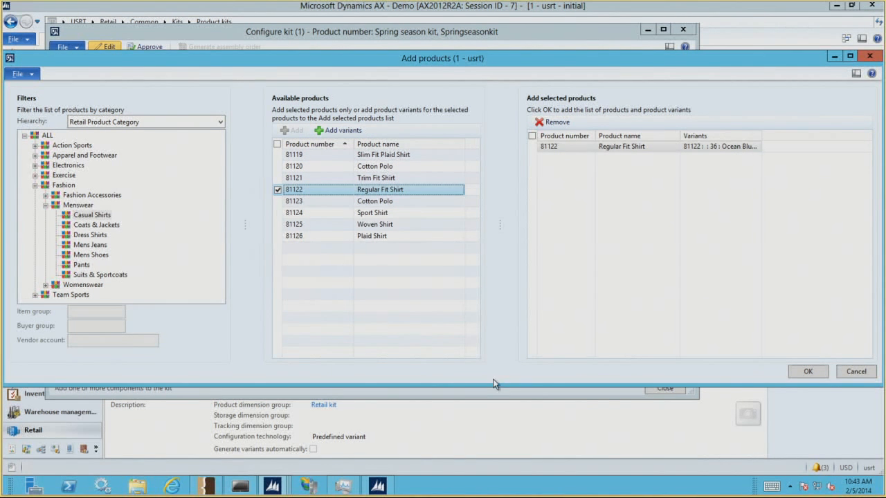
Select the Worn Blue, size 36, Regular variant of Relaxed Fit Jeans 81132 from Mens Jeans and add both selected products to the kit
click(96, 246)
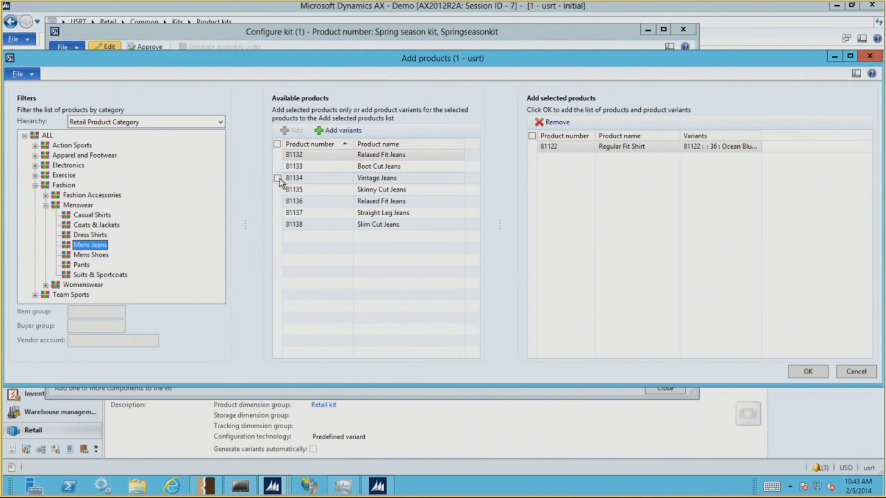
click(277, 155)
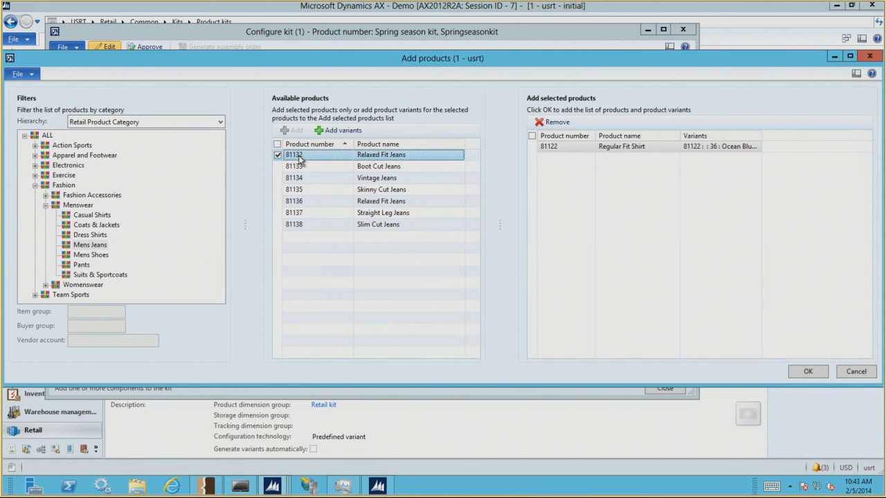
click(330, 130)
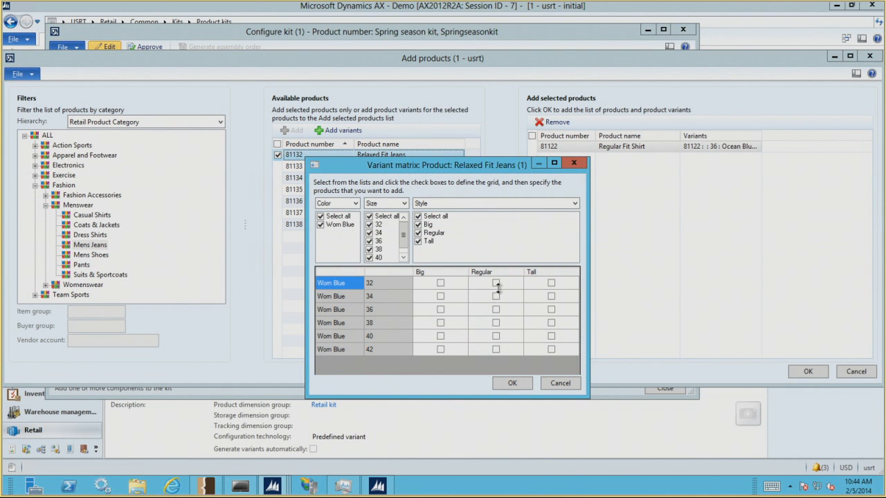
click(495, 309)
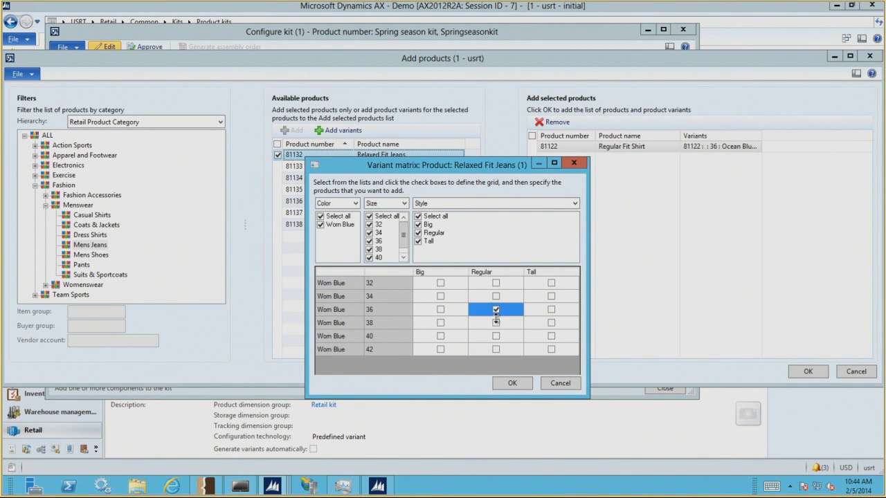
click(512, 384)
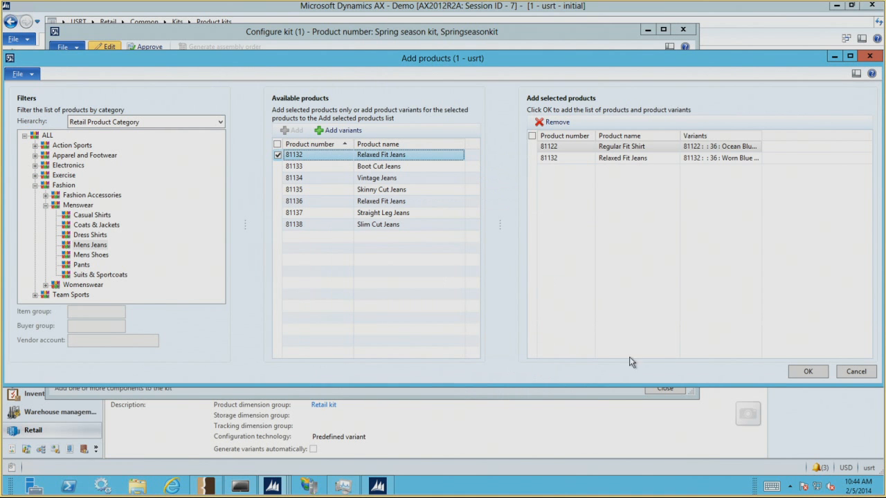
click(797, 373)
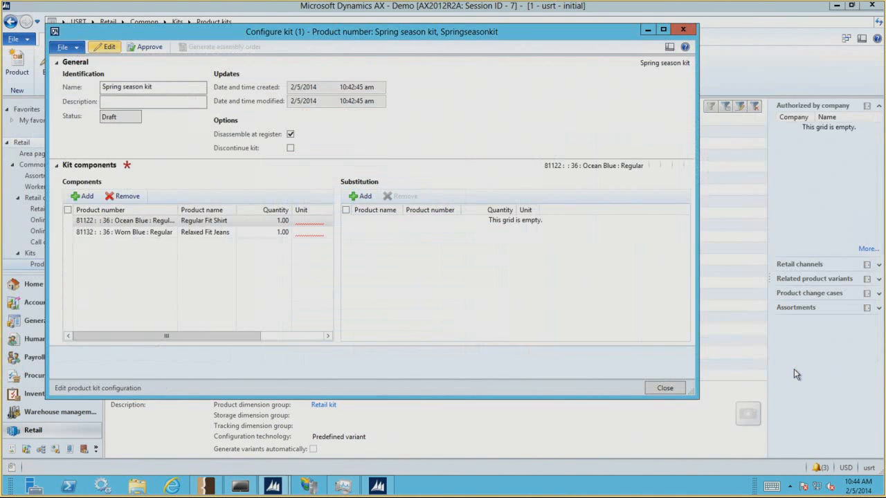
Set the unit of both the Regular Fit Shirt and Relaxed Fit Jeans components to pcs
click(309, 222)
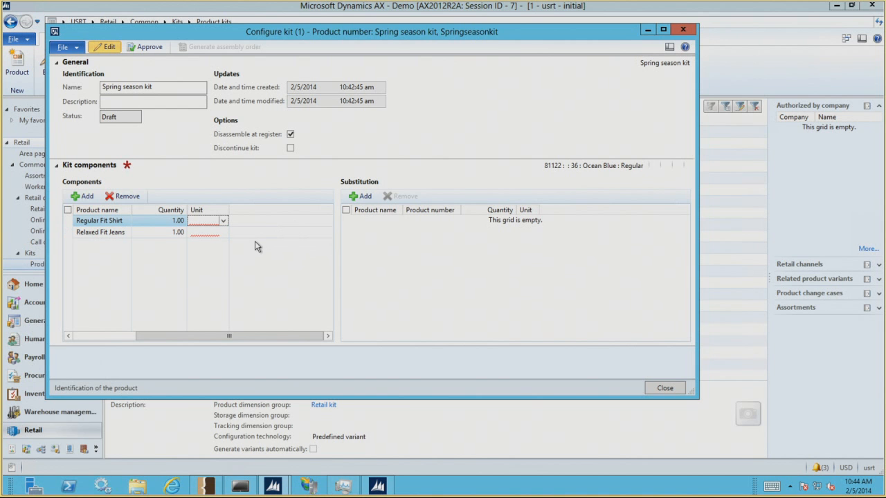
click(202, 222)
text(pcs)
key(Down)
text(p)
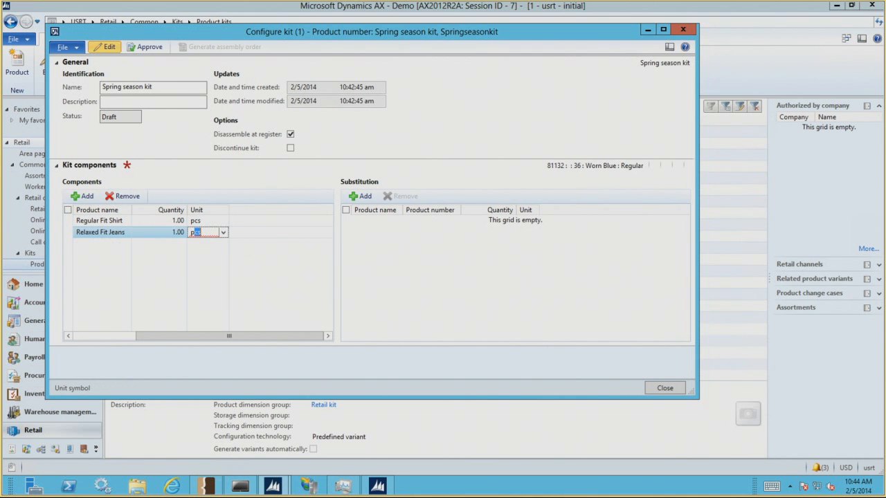
click(114, 336)
Start adding a substitute for the Regular Fit Shirt component and filter the available products to Fashion, Menswear, Casual Shirts
click(128, 223)
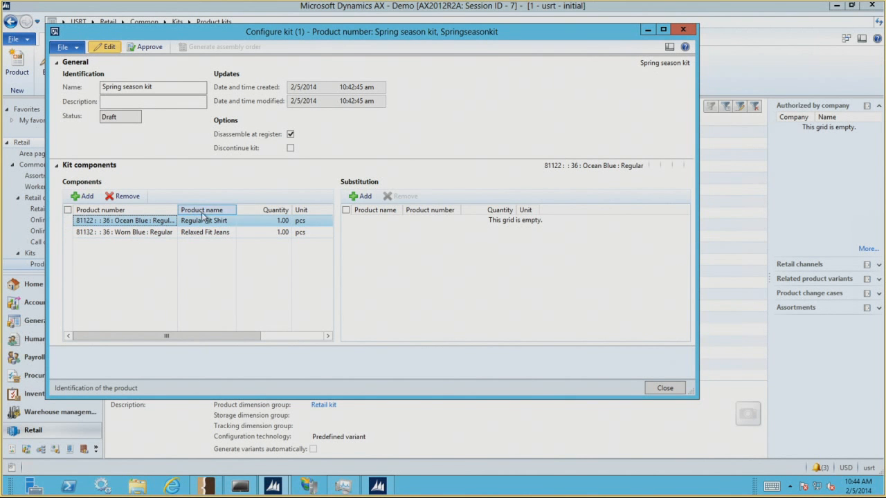
click(363, 196)
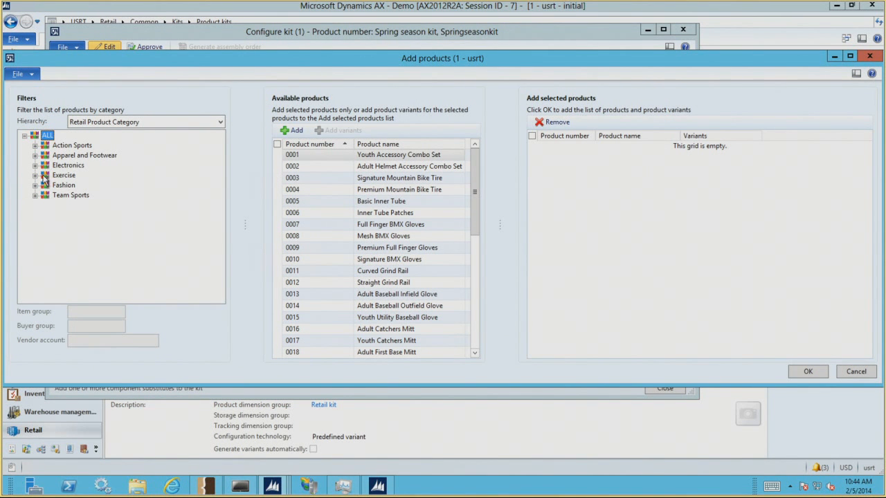
click(36, 186)
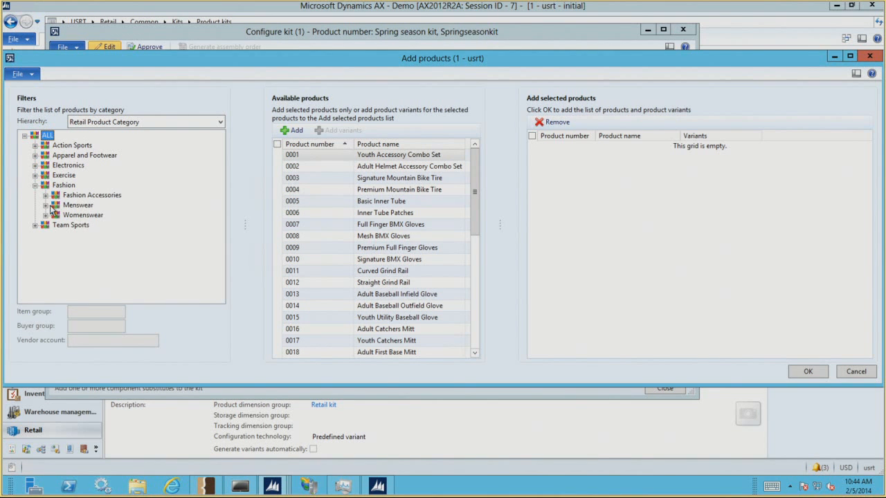
click(46, 205)
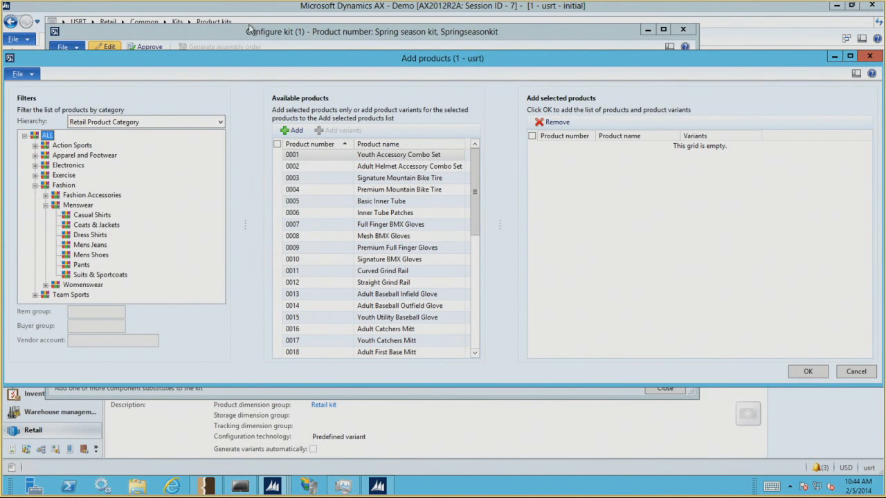
mouse_move(251, 57)
mouse_down()
mouse_move(223, 300)
mouse_move(228, 380)
mouse_move(294, 56)
mouse_move(261, 76)
mouse_move(288, 464)
mouse_move(311, 489)
mouse_move(278, 4)
mouse_move(278, 45)
mouse_move(250, 56)
mouse_up()
click(104, 211)
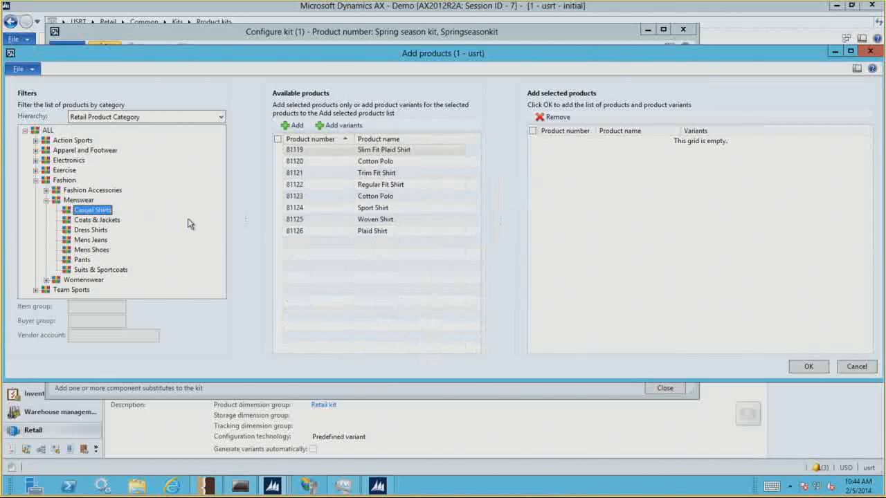
Add the Red/White, size 36, Regular variant of Slim Fit Plaid Shirt 81119 as the substitute product
click(278, 139)
click(277, 139)
click(277, 150)
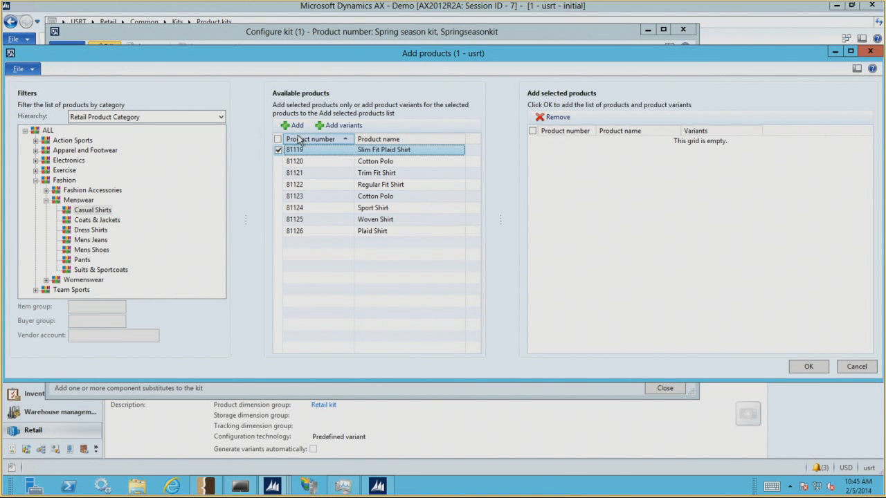
click(344, 126)
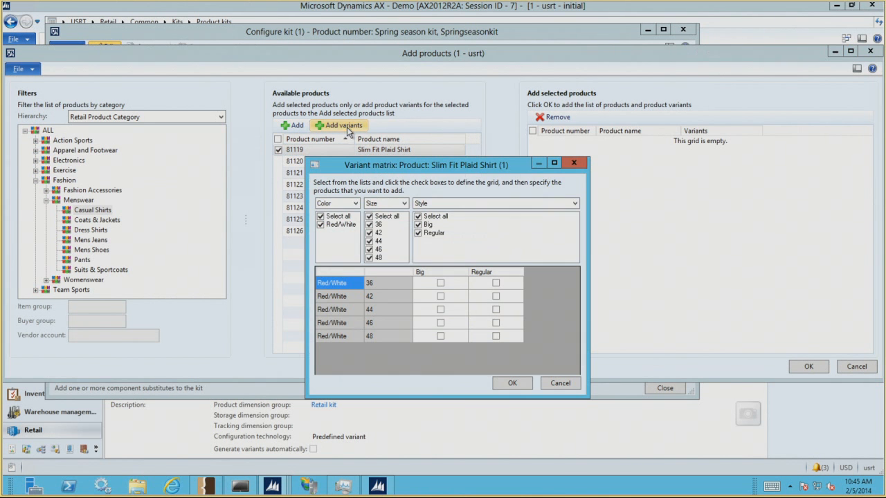
click(496, 283)
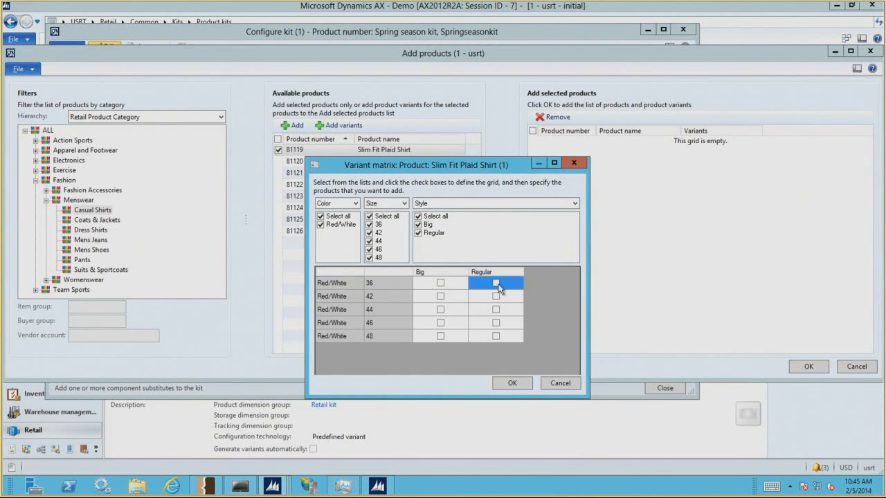
click(511, 384)
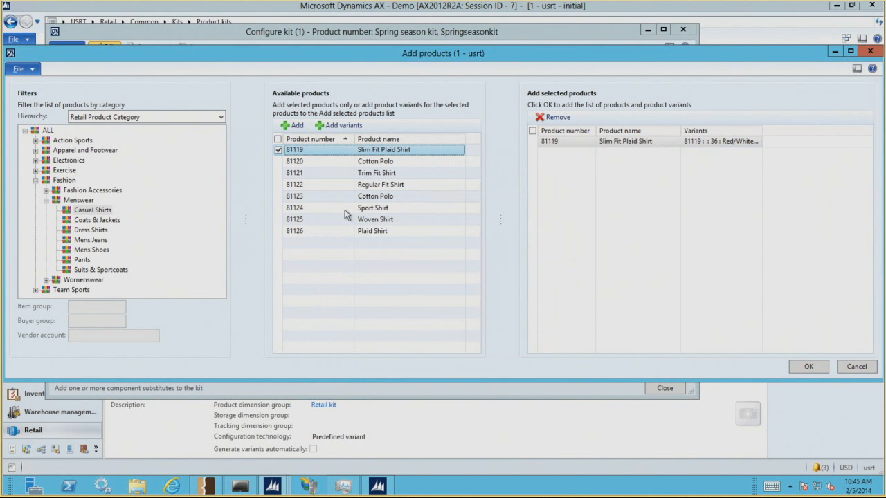
click(807, 370)
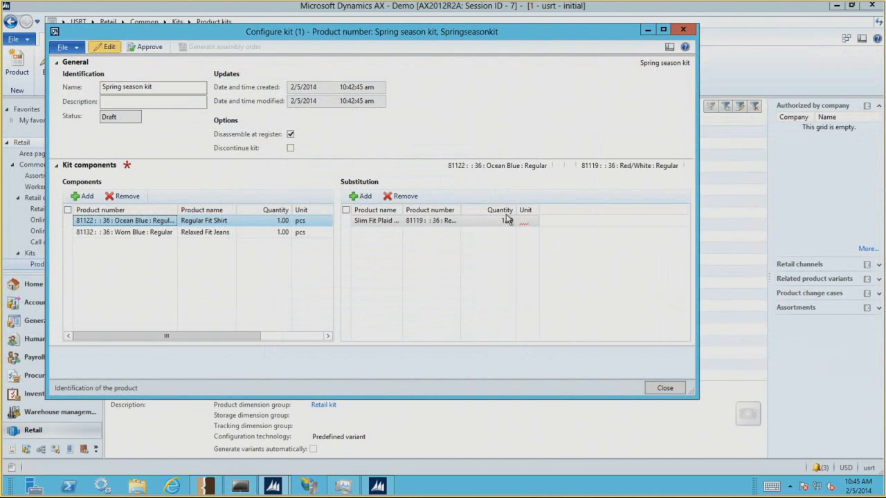
Set the plaid shirt substitute's unit to pcs and start a Relaxed Fit Jeans substitution filtered to Fashion, Menswear, Mens Jeans
click(526, 223)
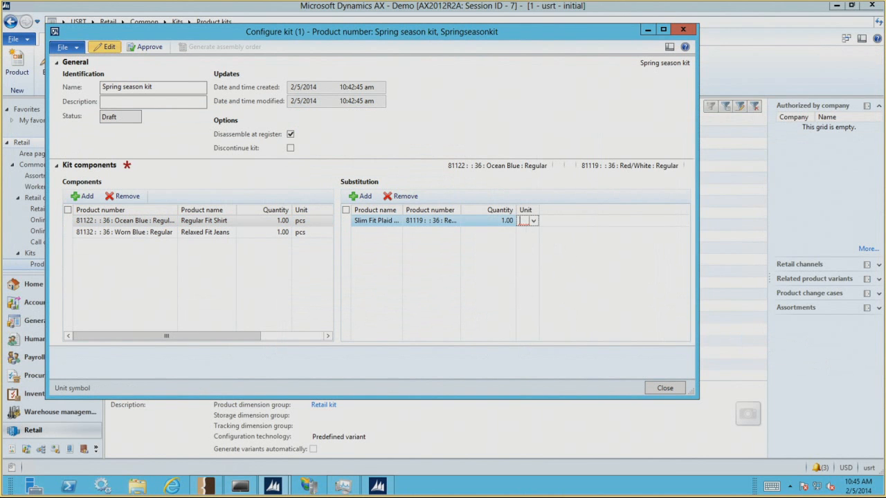
click(170, 234)
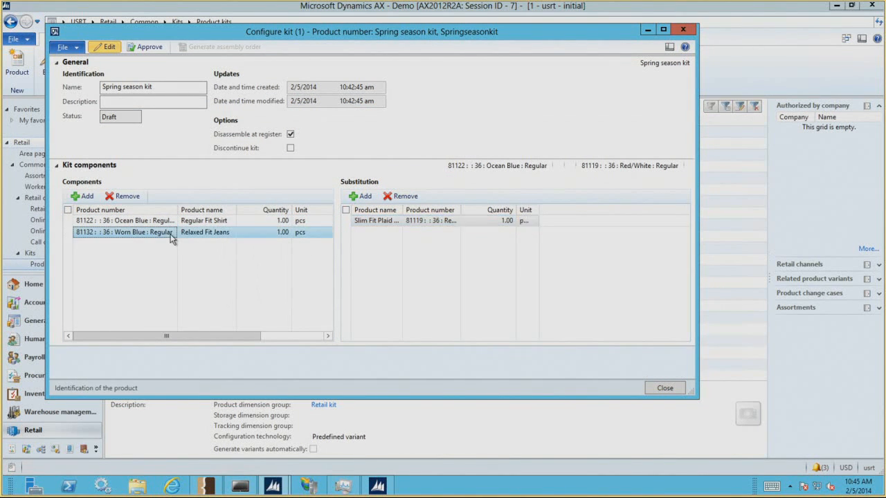
click(363, 197)
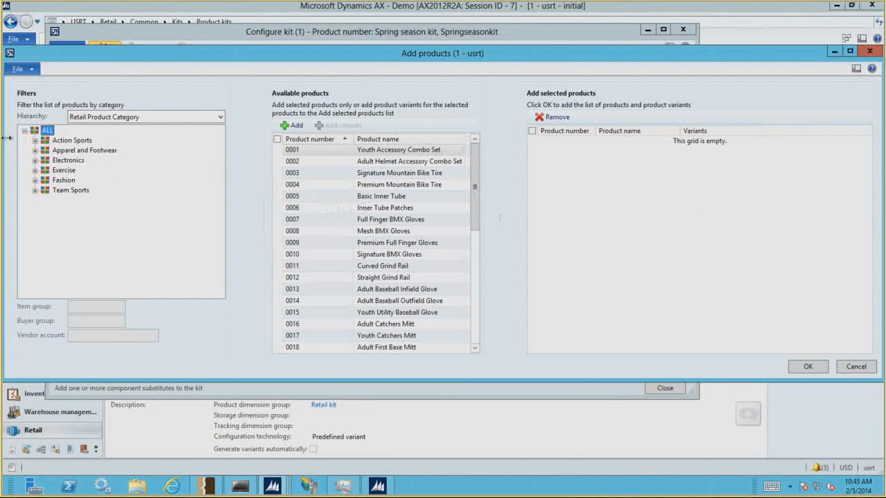
click(38, 181)
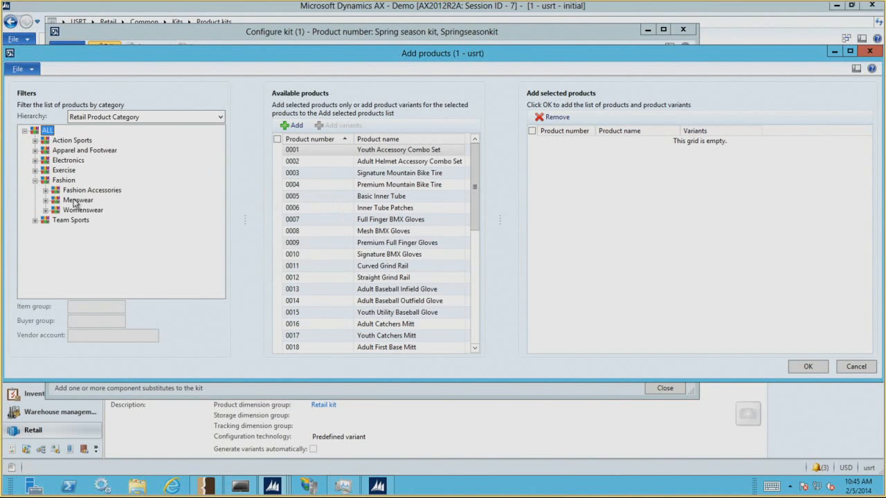
click(46, 200)
click(89, 240)
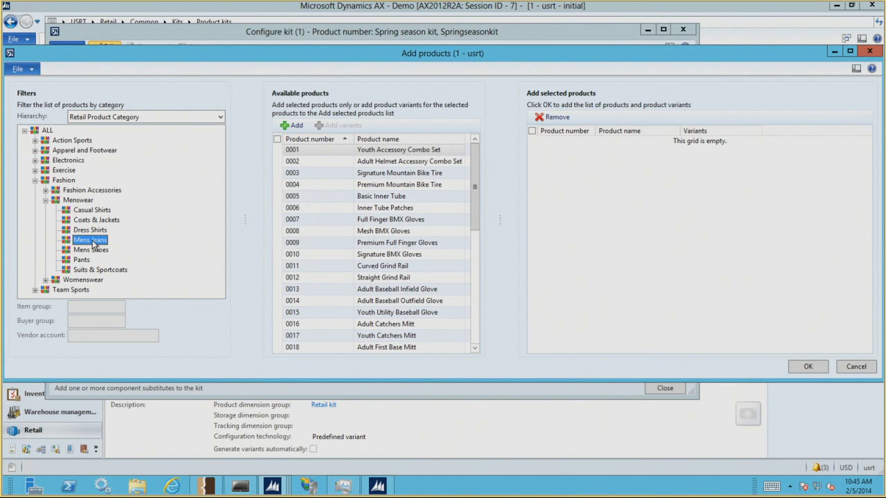
Add the Blue, size 36, Regular variant of Straight Leg Jeans 81137 as the substitute product
click(278, 208)
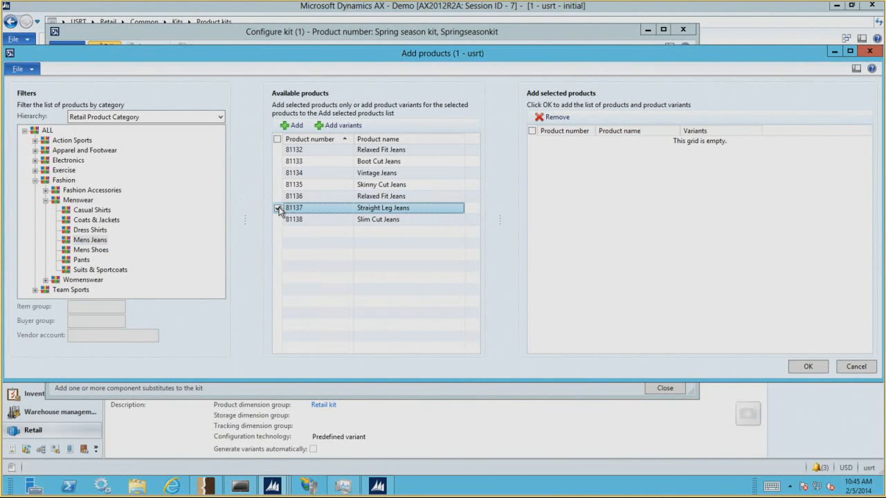
click(339, 128)
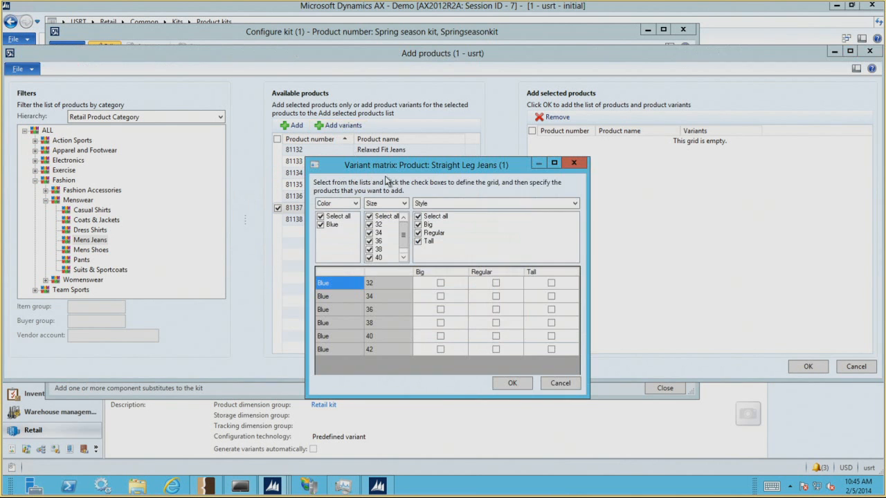
click(495, 309)
click(511, 384)
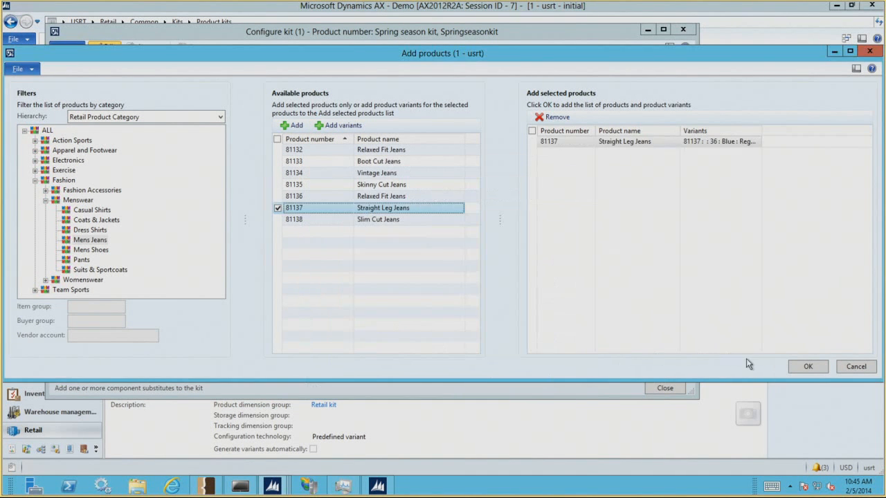
click(807, 366)
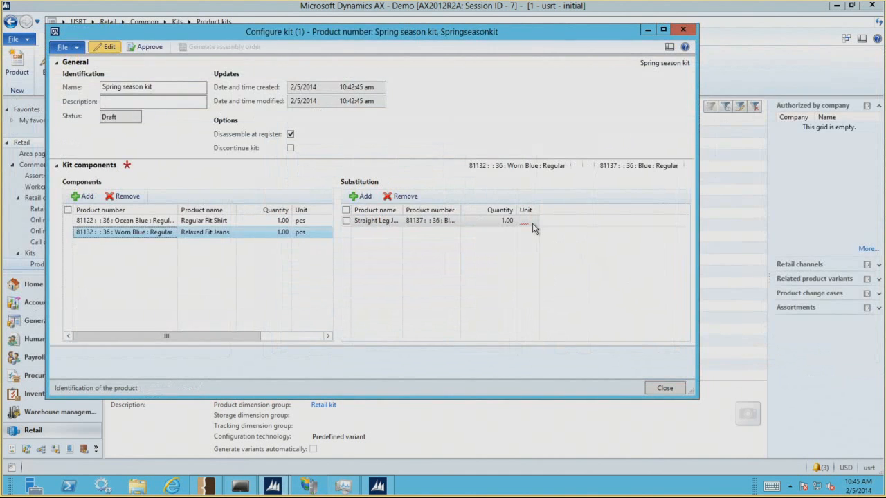
Set the Straight Leg Jeans substitute's unit to pcs and approve the kit configuration
click(530, 223)
text(pc)
key(Tab)
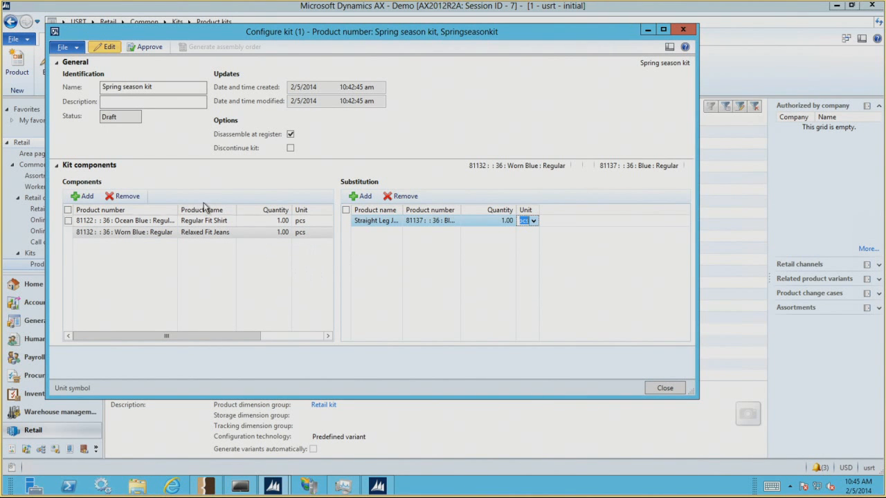
click(146, 47)
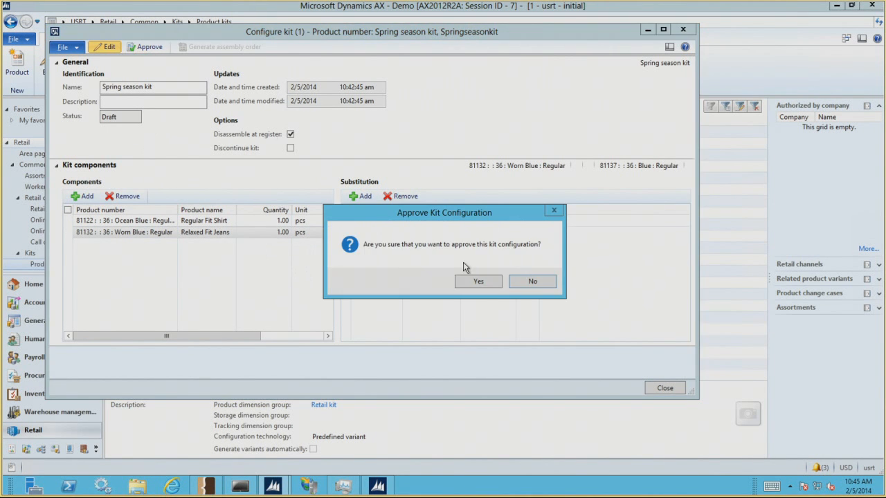
click(466, 281)
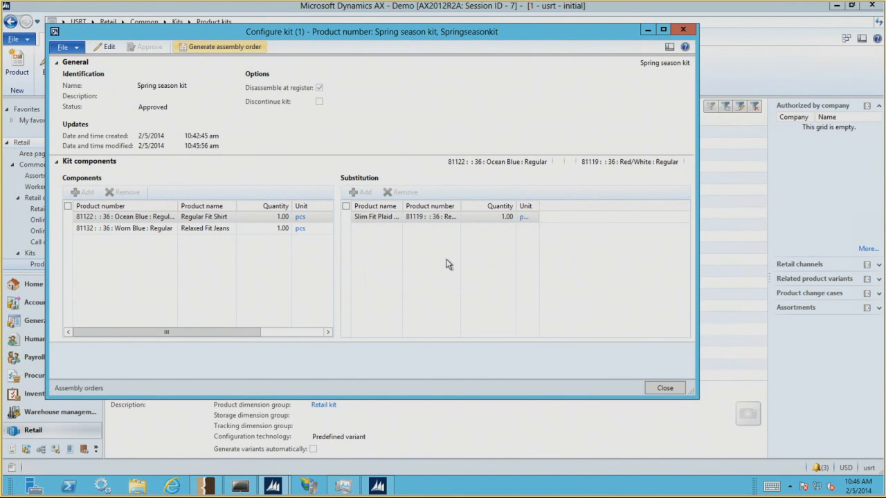
Leave the kit configuration and reopen the Product kits list from the Retail area page
key(alt+Tab)
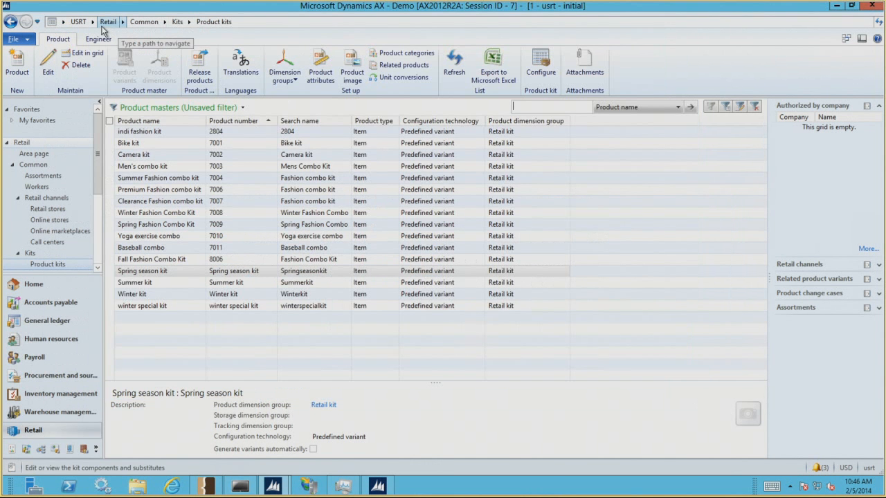
click(107, 22)
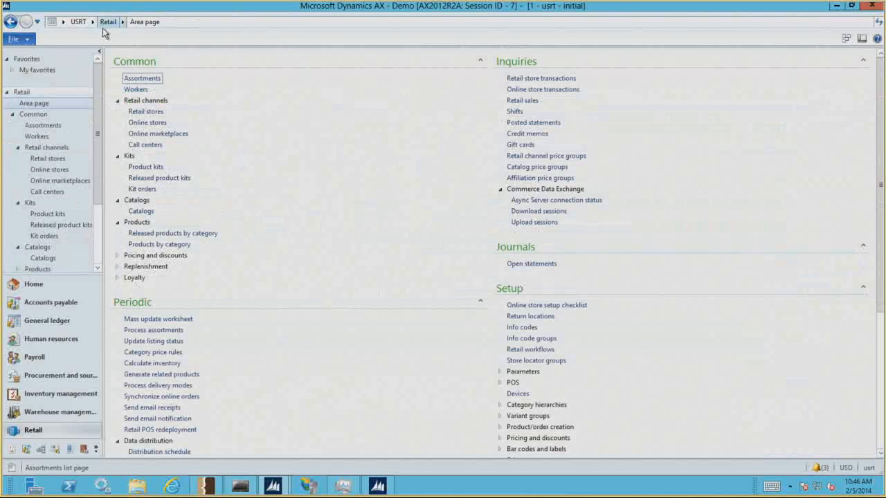
click(152, 169)
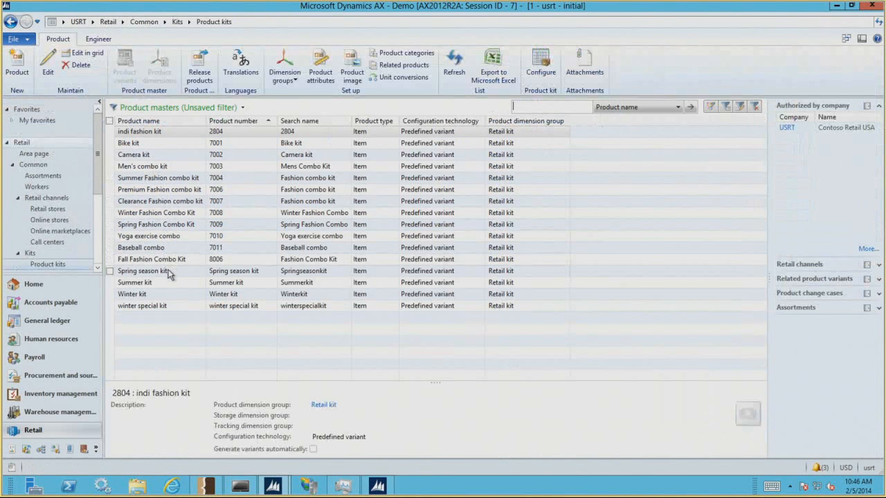
Release the Spring season kit product to the company USRT, Contoso Retail USA
click(168, 271)
click(207, 81)
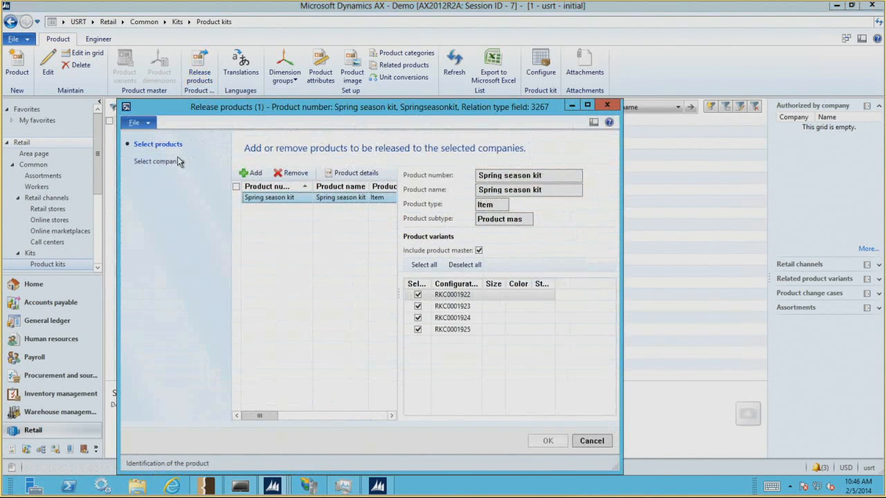
click(177, 161)
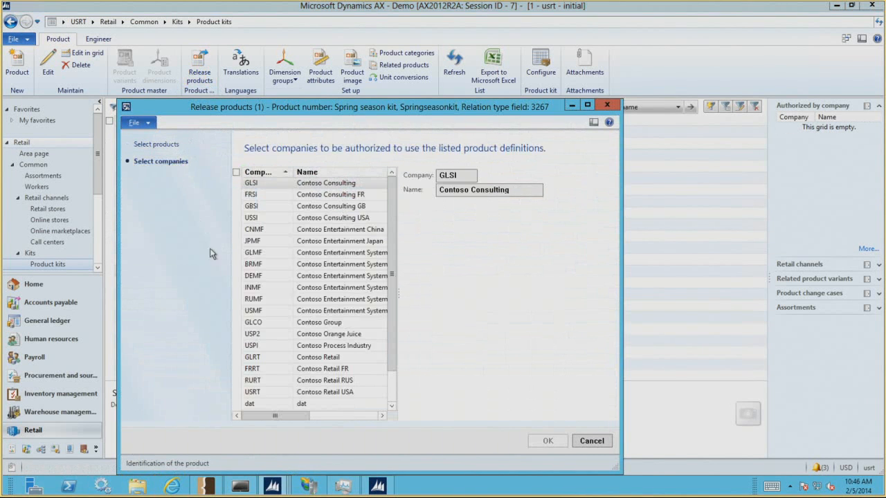
click(236, 392)
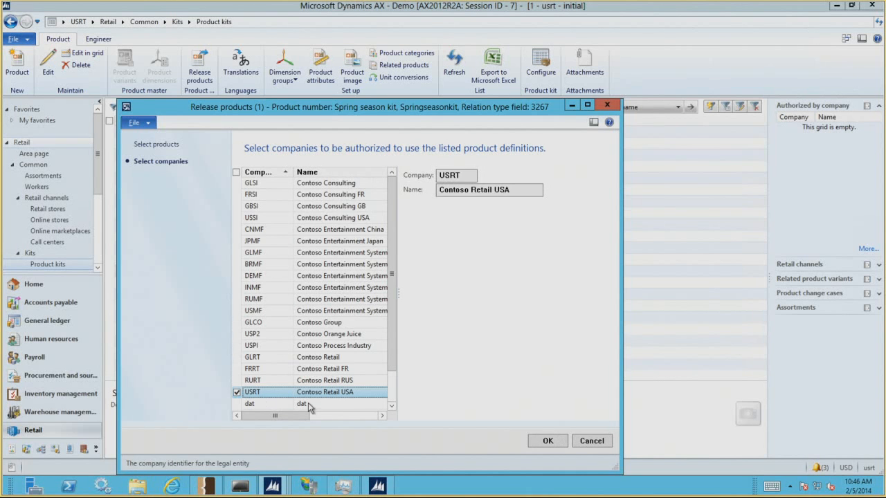
click(546, 442)
click(361, 262)
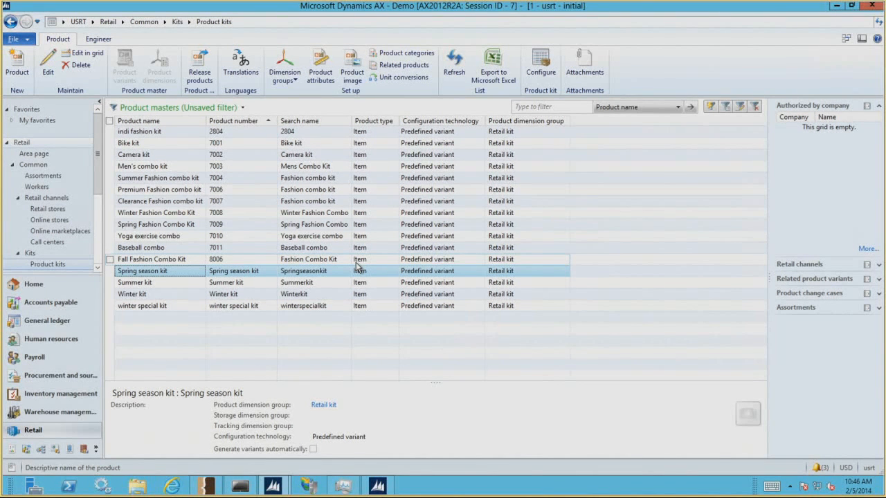
In the released product kits, assign Spring season kit the storage dimension group SiteWH and the tracking dimension group None
click(109, 22)
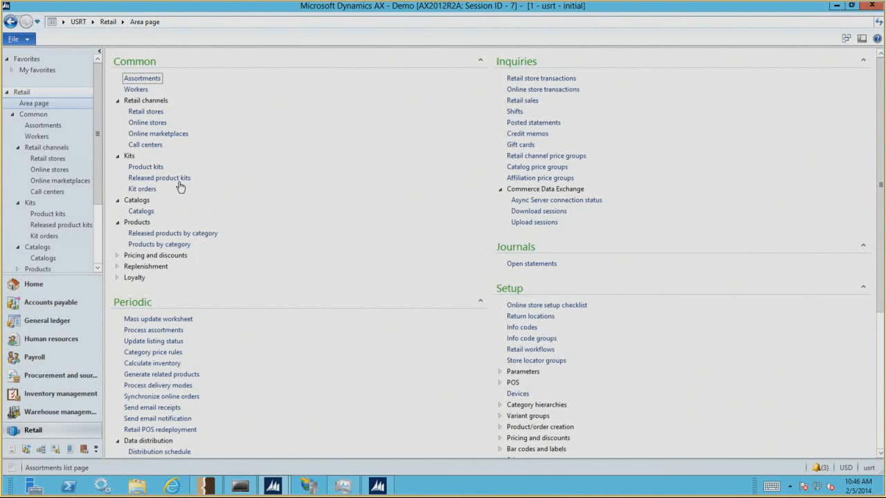
click(176, 178)
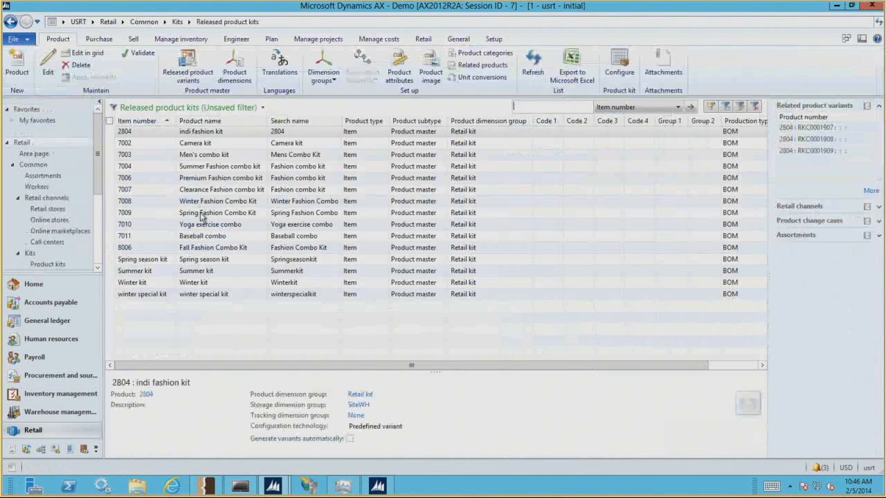
click(217, 259)
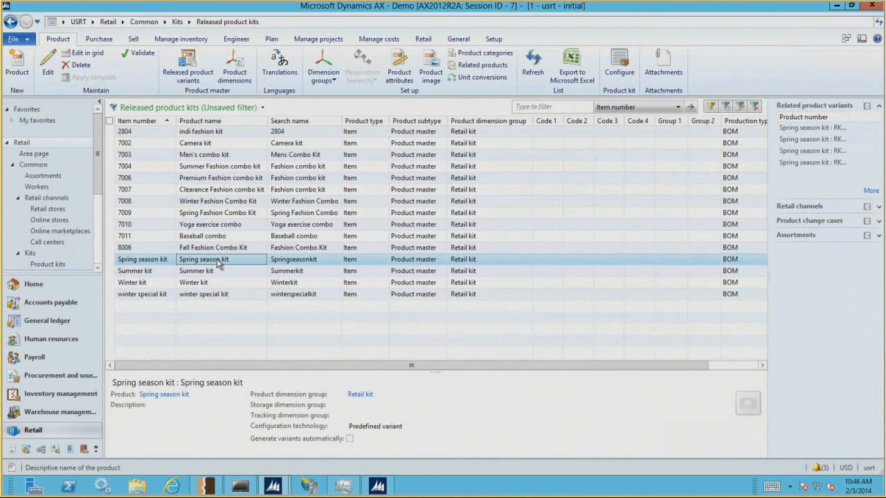
click(325, 78)
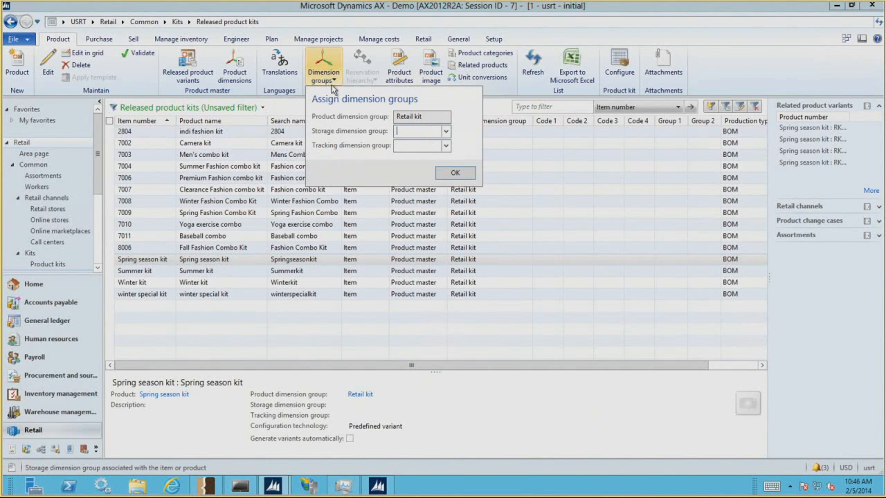
click(447, 131)
click(433, 171)
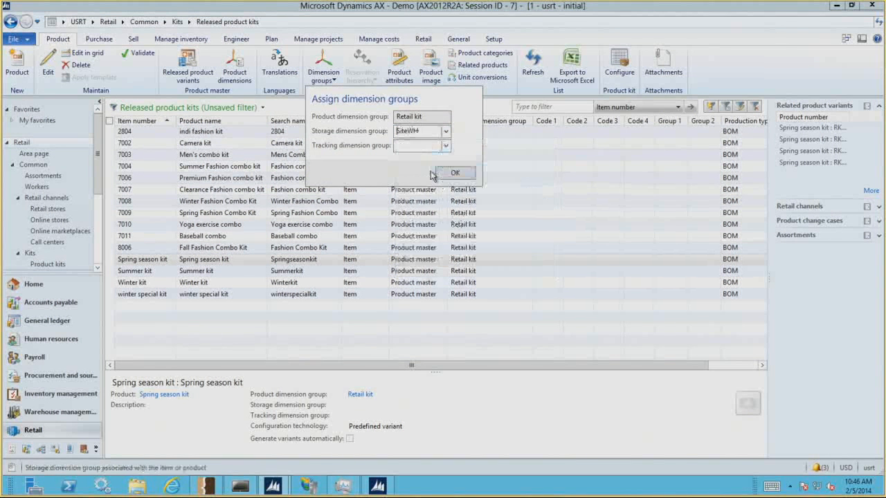
click(447, 145)
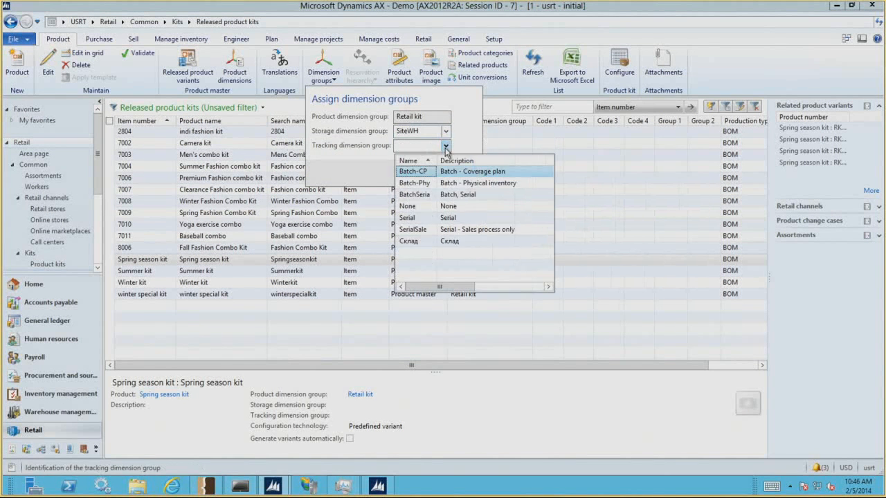
click(434, 207)
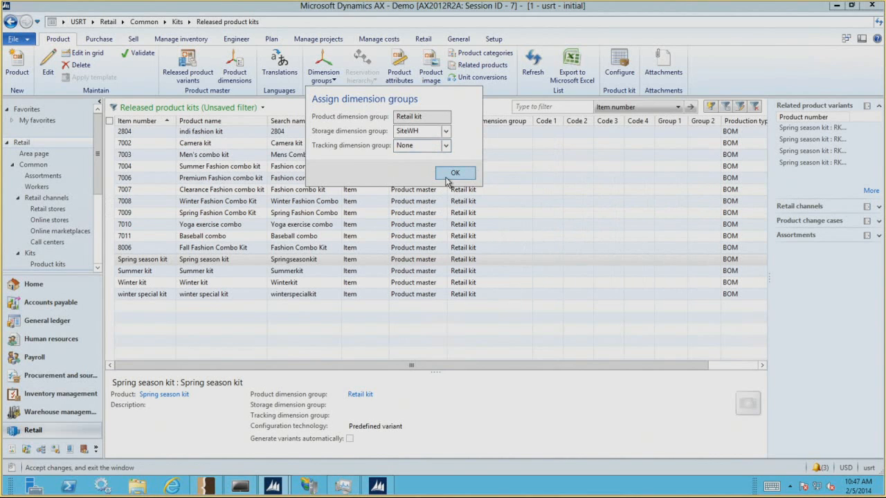
click(454, 173)
Edit the released Spring season kit, setting its item model group to MOV_AVG and its item group to Fashion
click(46, 63)
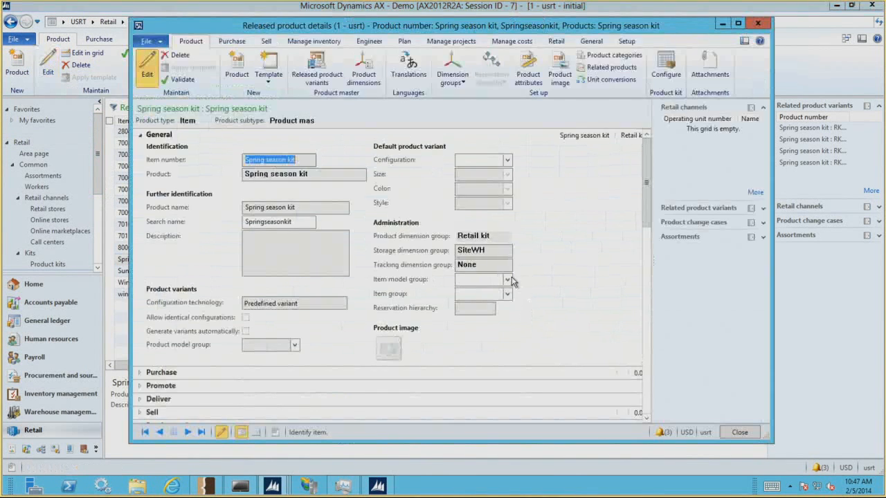
click(508, 281)
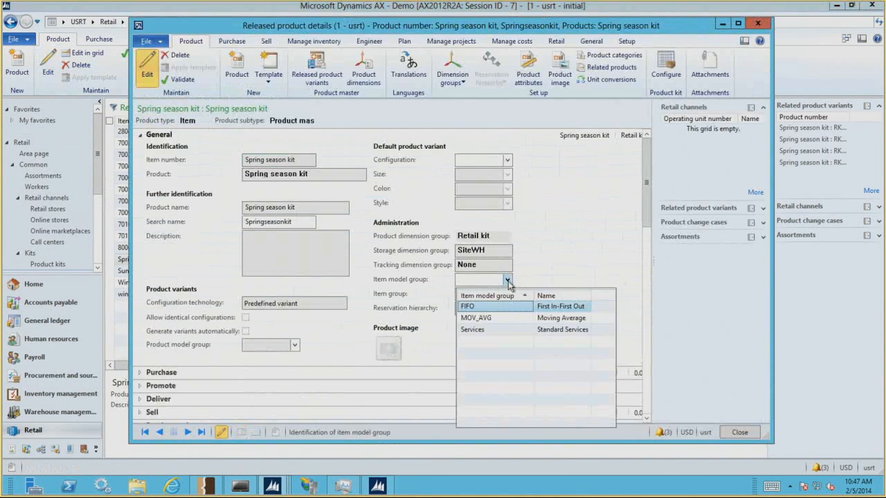
click(482, 323)
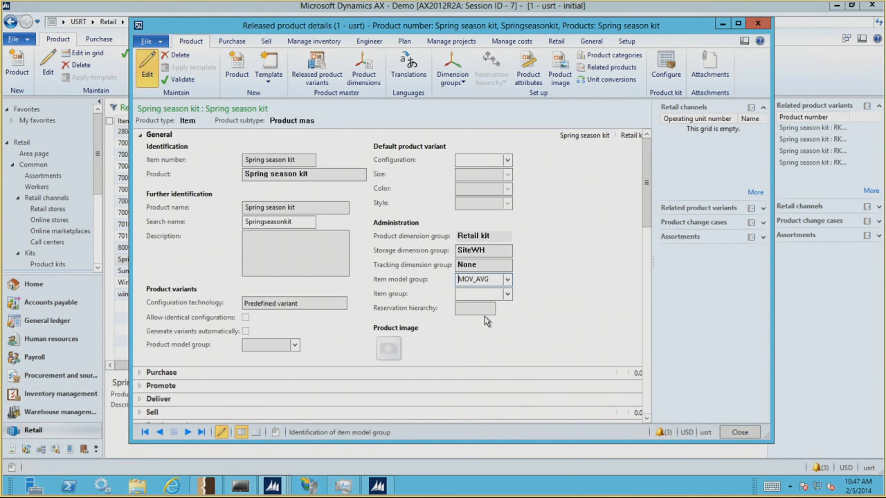
click(507, 295)
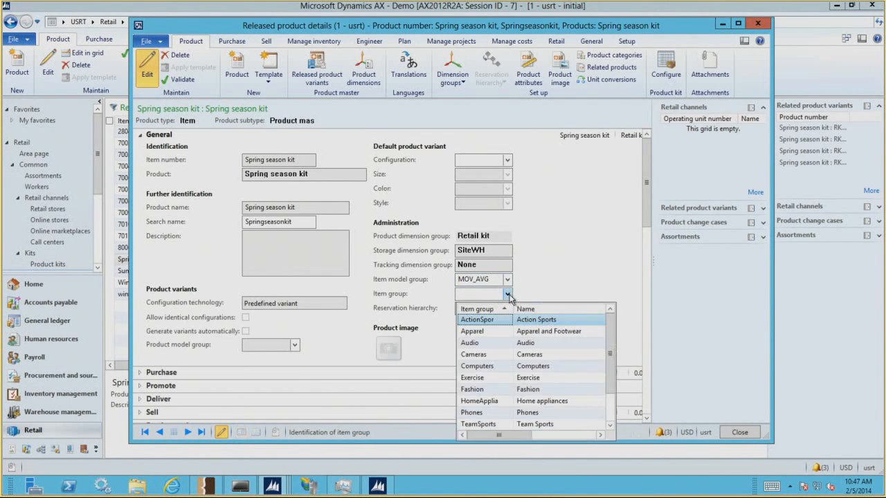
click(484, 392)
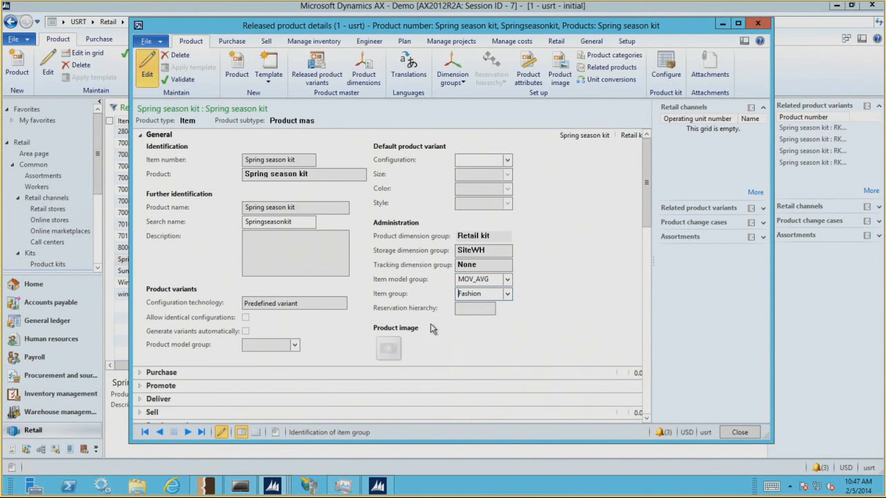
Set the kit's inventory unit to pcs in the Manage inventory details and save the record
click(140, 136)
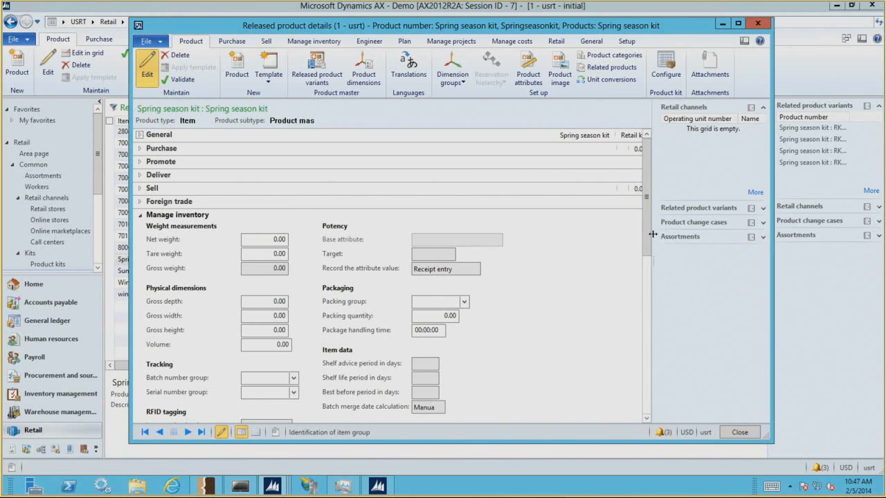
drag(650, 234, 642, 283)
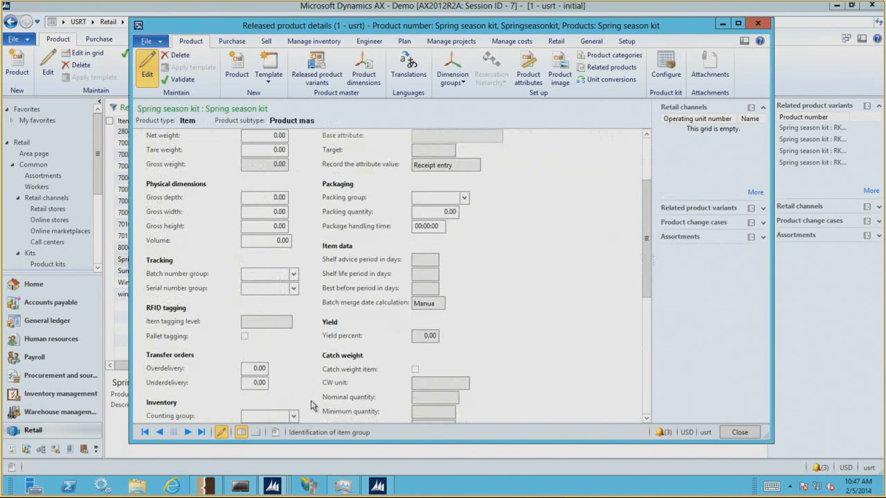
click(647, 418)
click(647, 418)
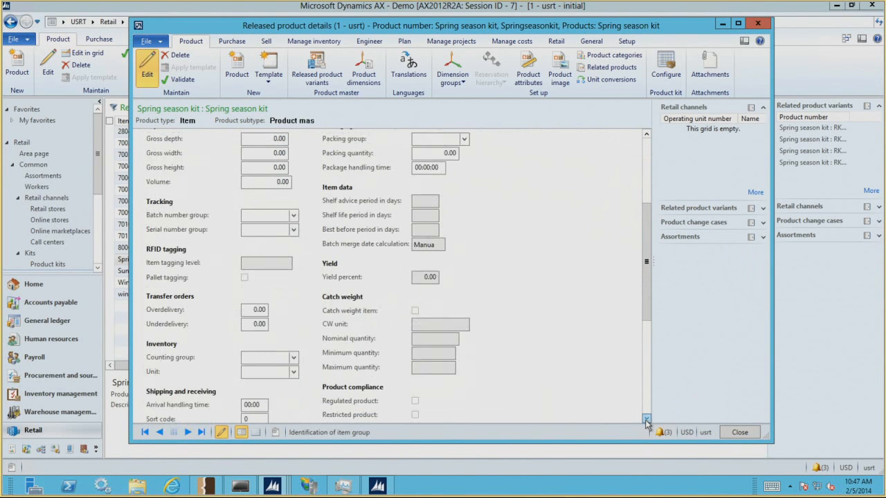
click(263, 372)
text(pcs)
key(ctrl+s)
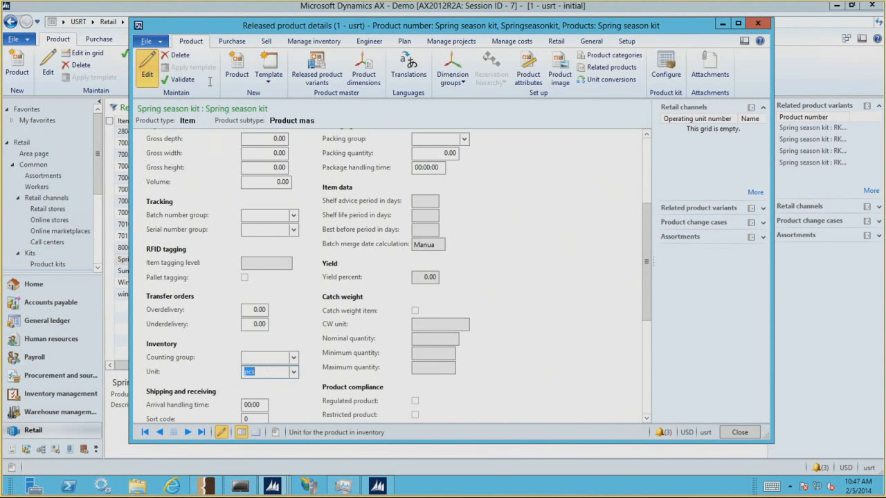
Set the Spring season kit's sales order unit to pcs in the Sell details of the released product
scroll(642, 158, up, 5)
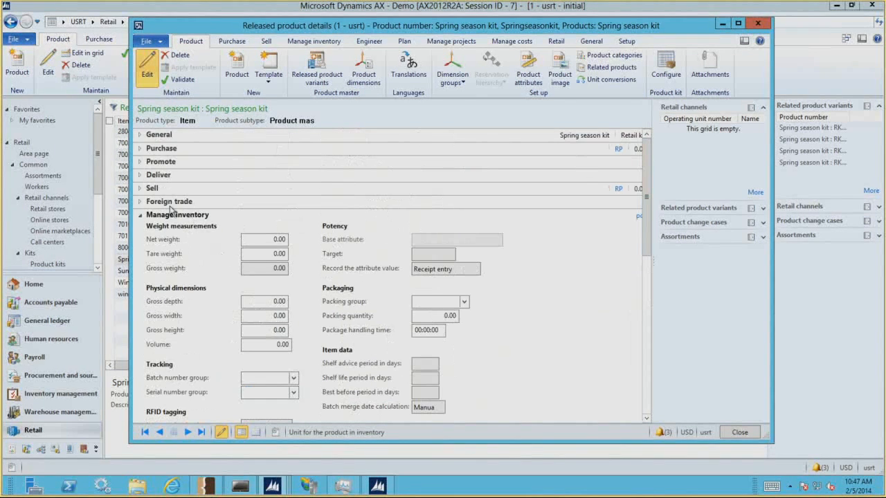
click(141, 215)
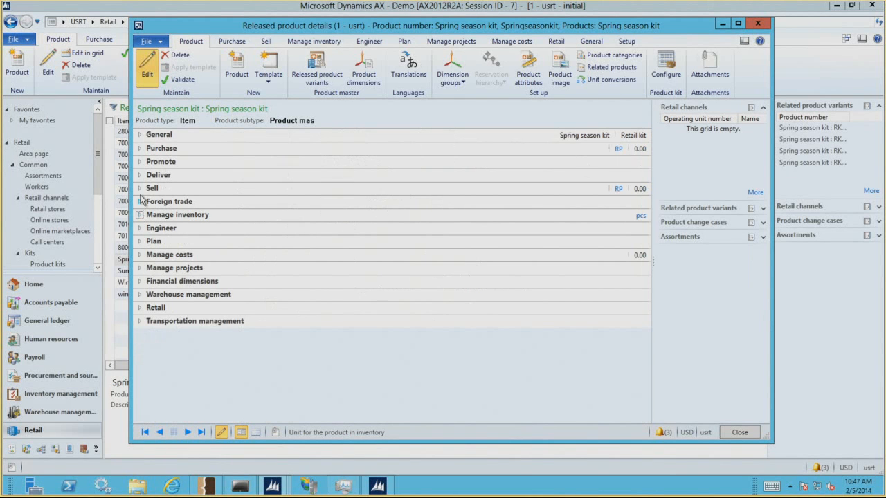
click(142, 189)
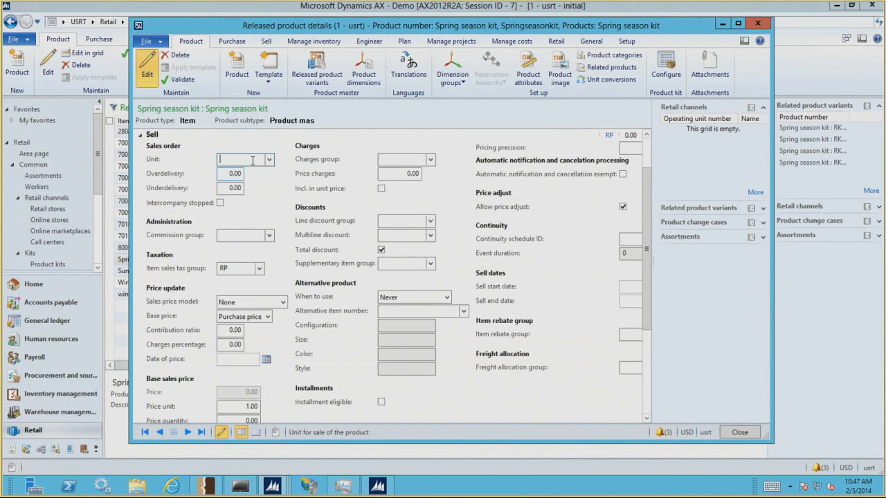
text(pcs)
click(141, 136)
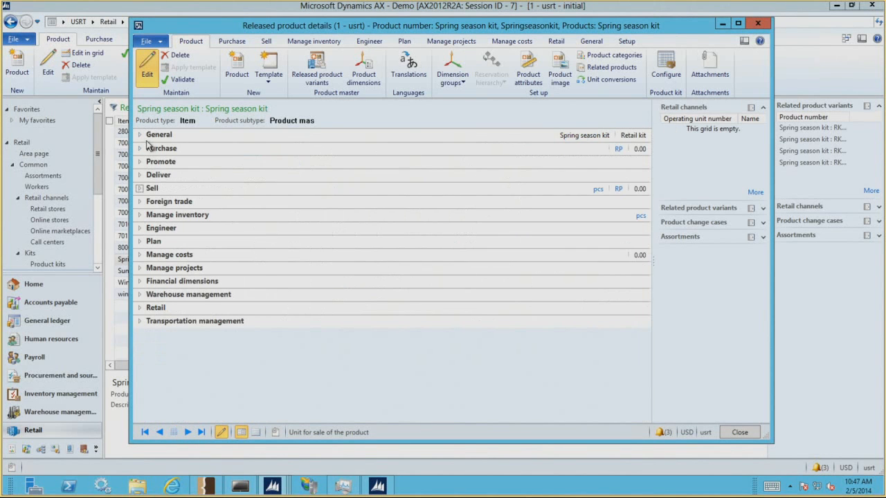
Set the kit's purchase order unit to pcs in the Purchase details and close the released product details
click(144, 150)
text(p)
key(Return)
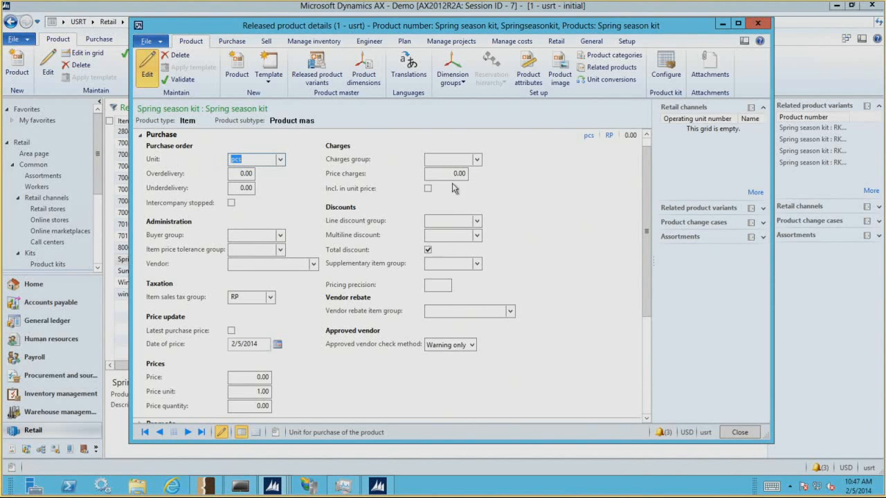
click(740, 431)
From the kit configuration, generate an assembly order for 30 Spring season kits in company USRT, warehouse HOUSTON, and close the configuration
key(alt+Tab)
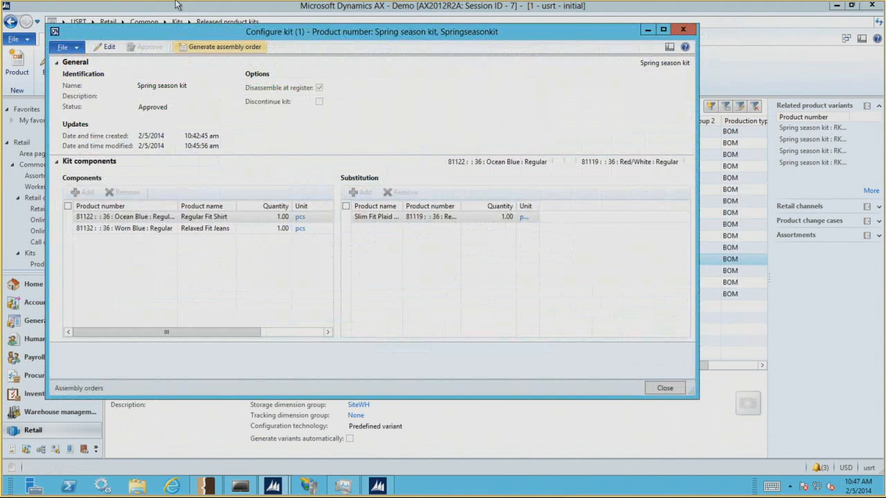
click(205, 46)
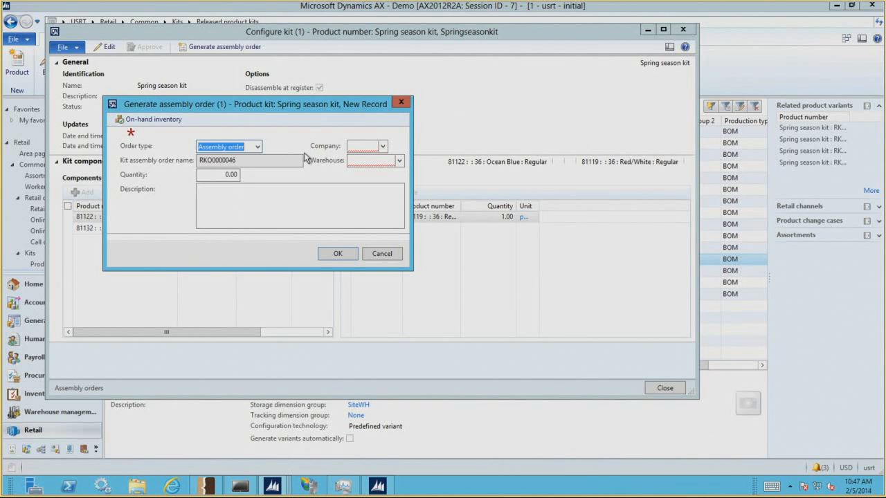
click(226, 175)
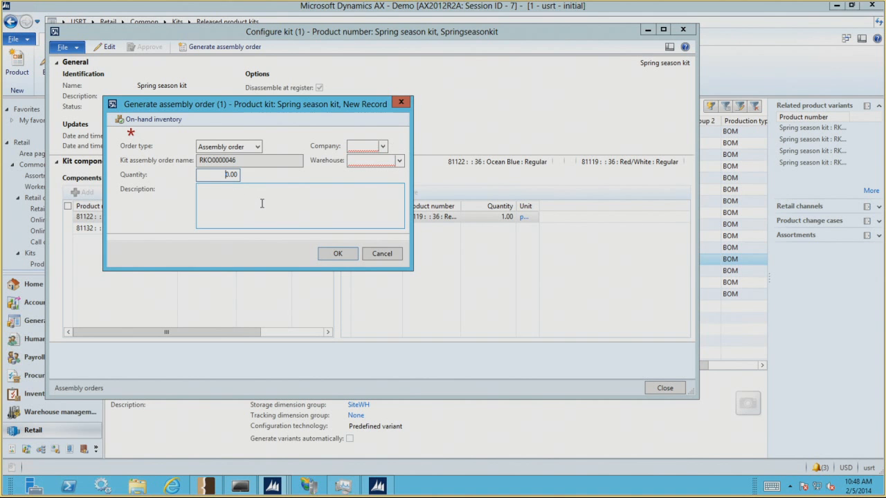
key(Tab)
text(u)
key(Tab)
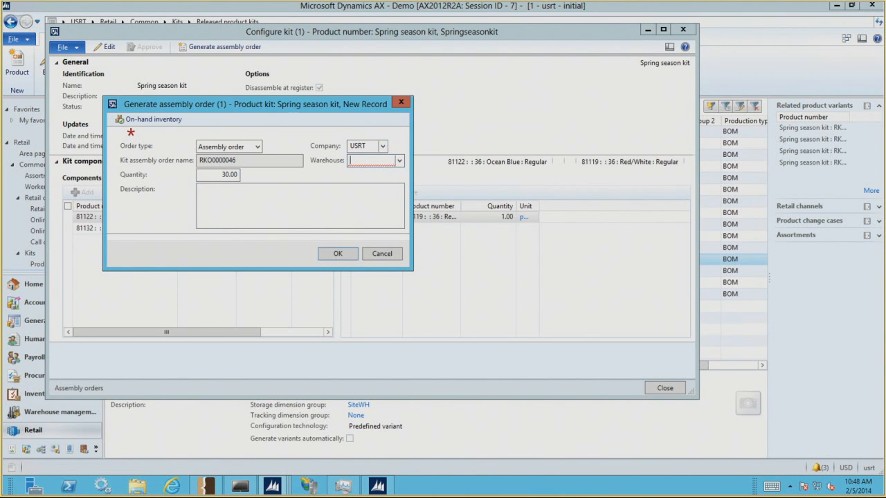
text(hou)
key(Tab)
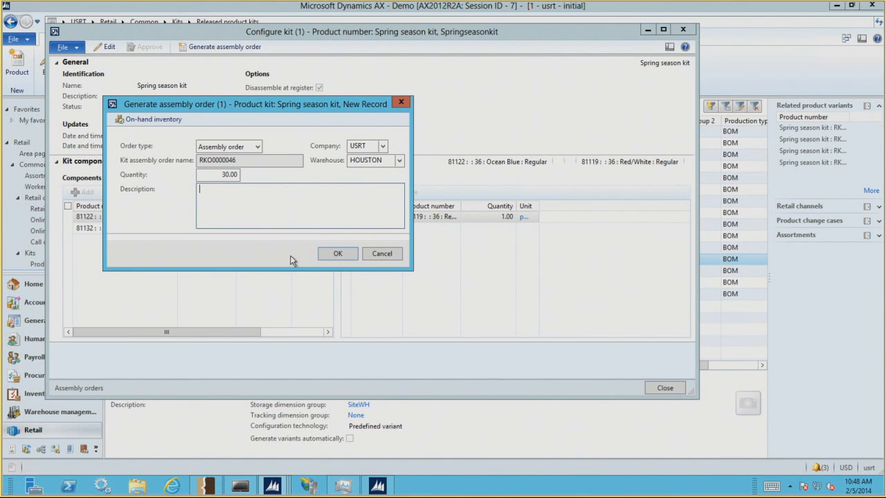
click(344, 255)
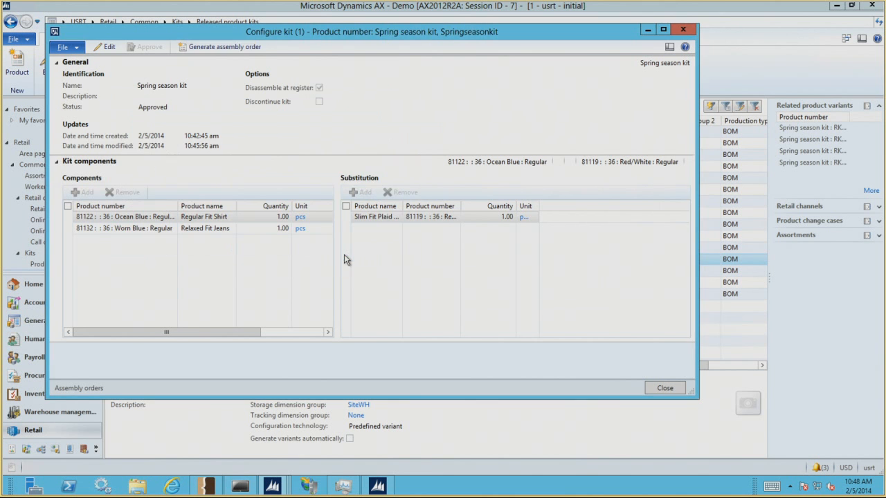
click(663, 388)
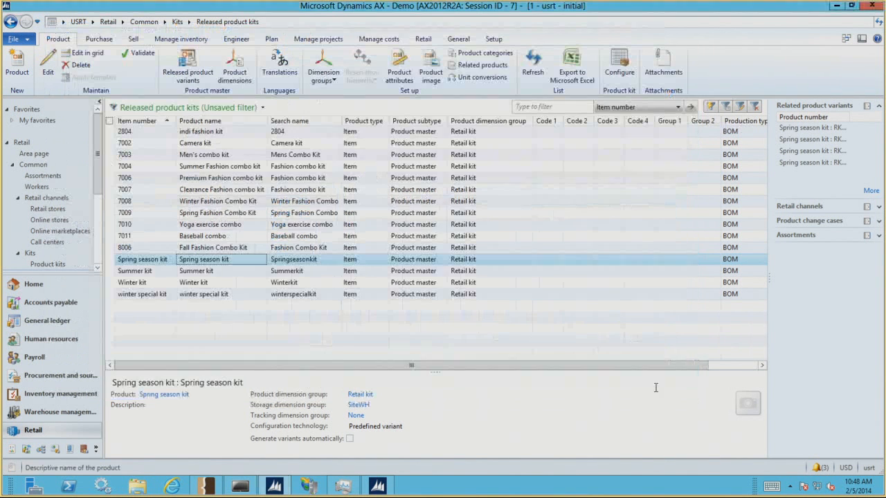
Open the retail kit orders and select the assembly order for the Spring season kit
click(108, 21)
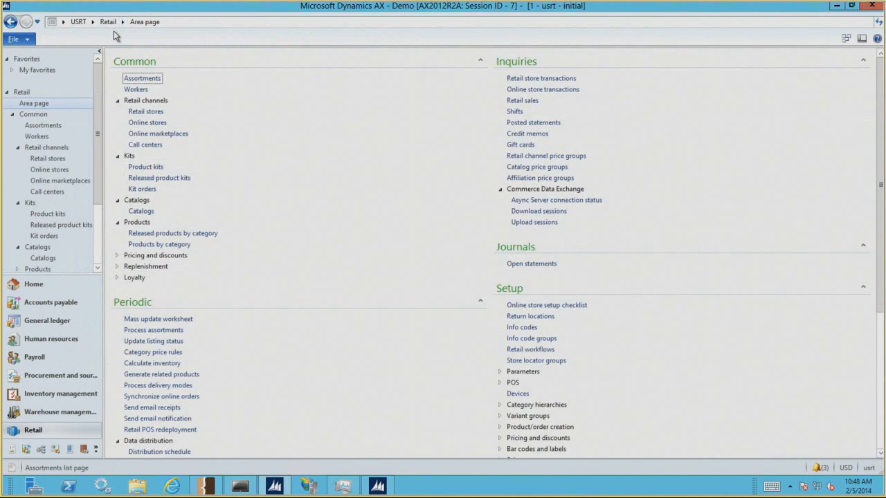
click(149, 194)
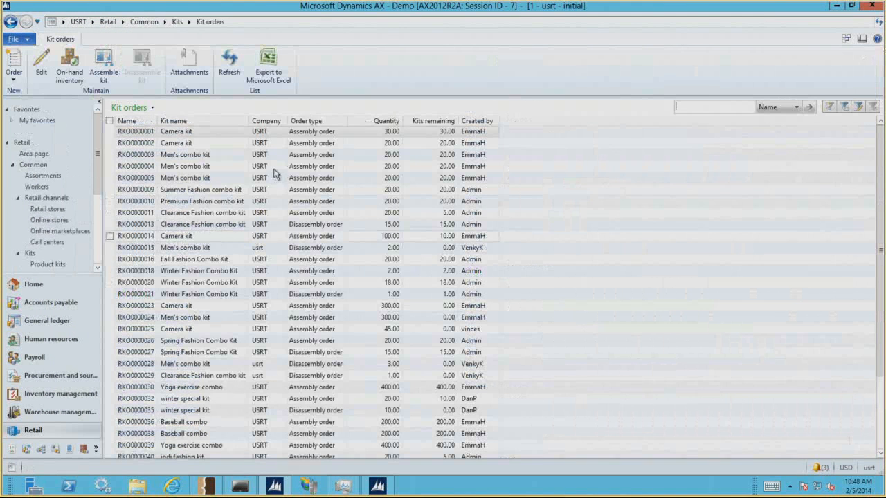
click(879, 429)
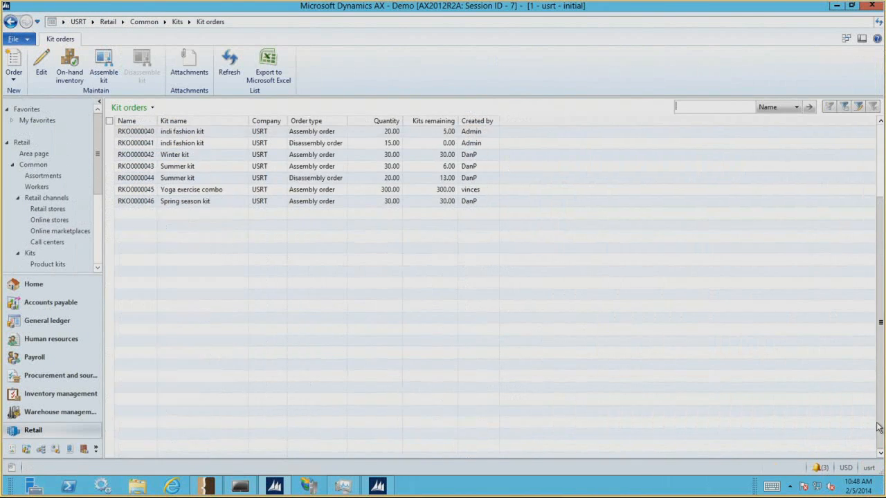
click(178, 201)
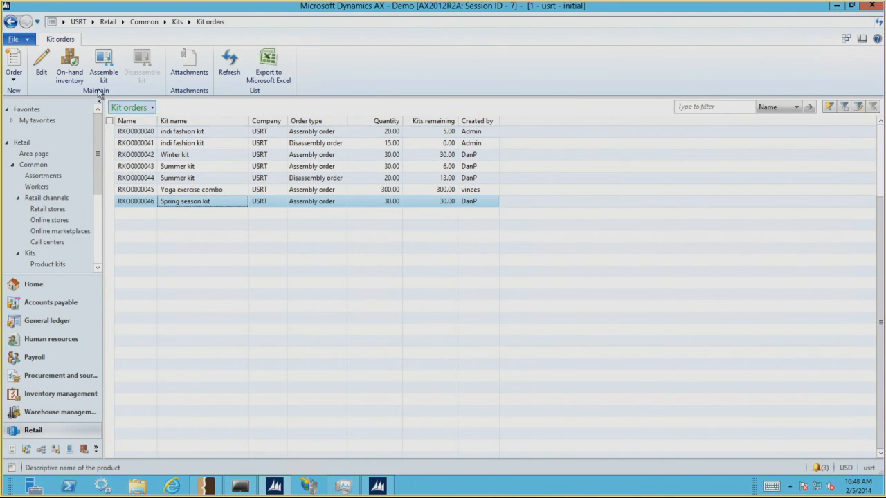
Check the on-hand inventory of the components for the selected Spring season kit order
click(67, 69)
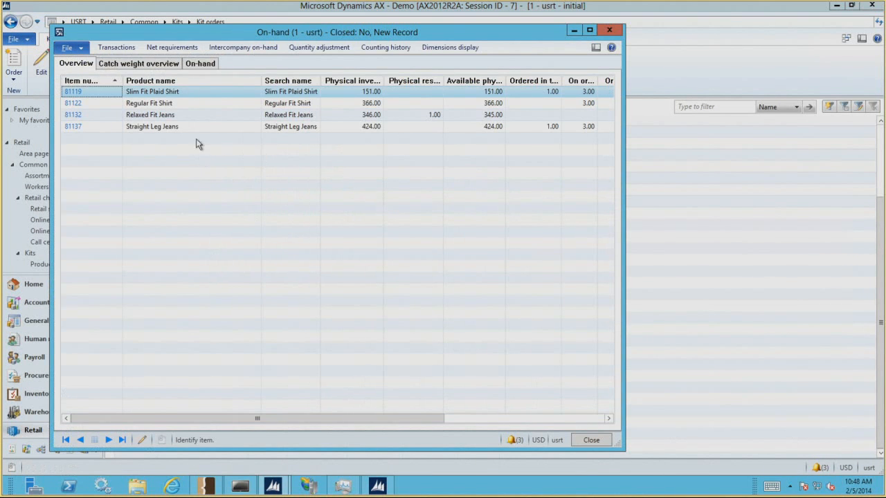
click(211, 64)
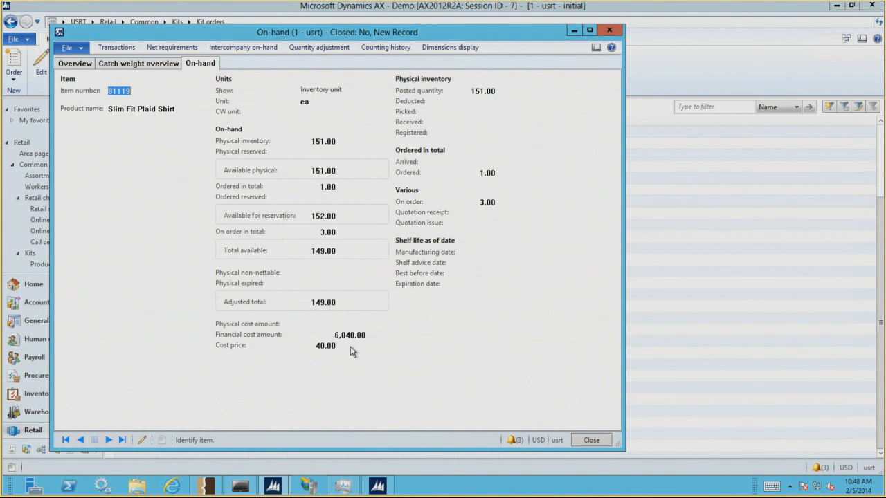
key(Escape)
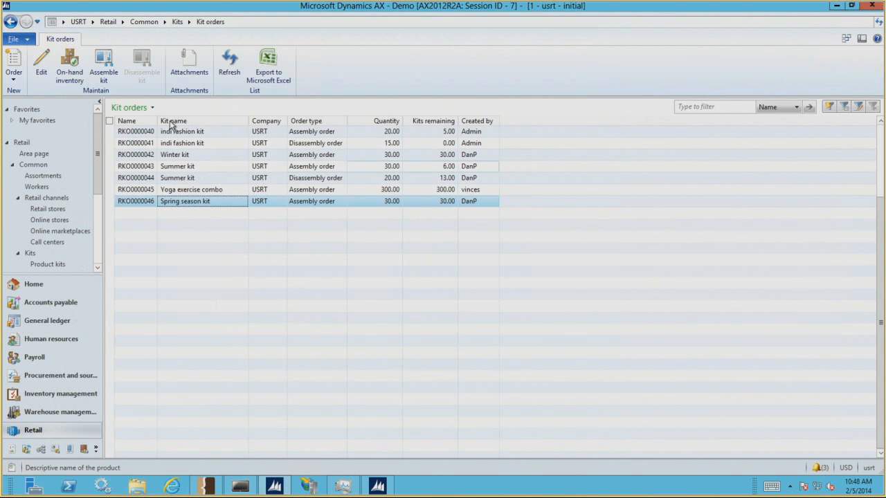
Assemble kits for the Spring season kit order, entering an assembled quantity of 1 for each of its four configurations, and post the assembly
click(104, 62)
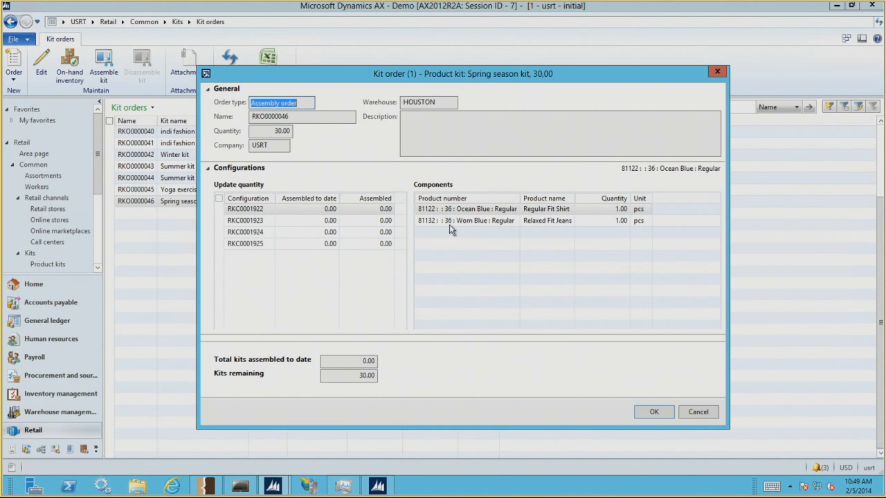
click(263, 221)
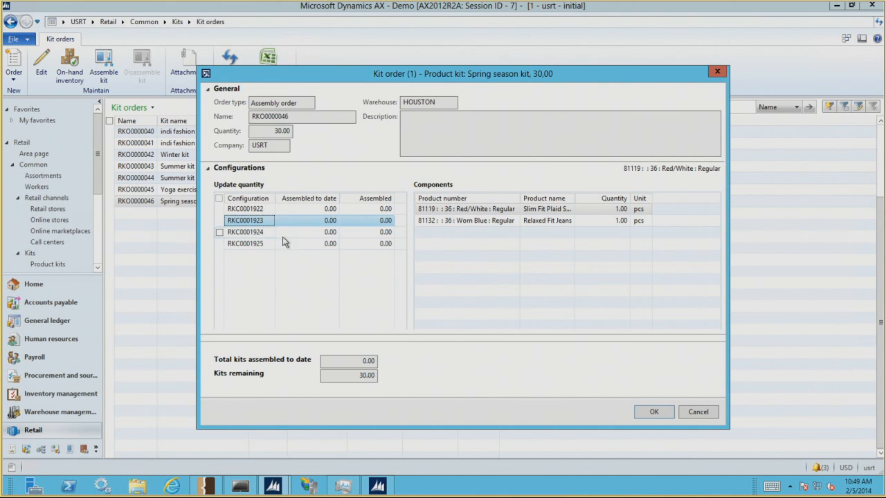
click(247, 232)
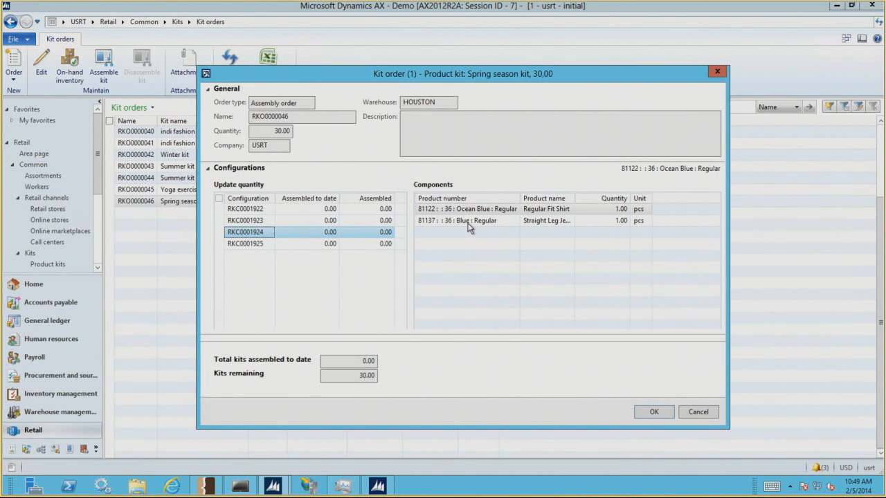
click(378, 209)
key(Delete)
text(1)
key(Down)
text(1)
key(Down)
text(1)
key(Down)
text(1)
key(Up)
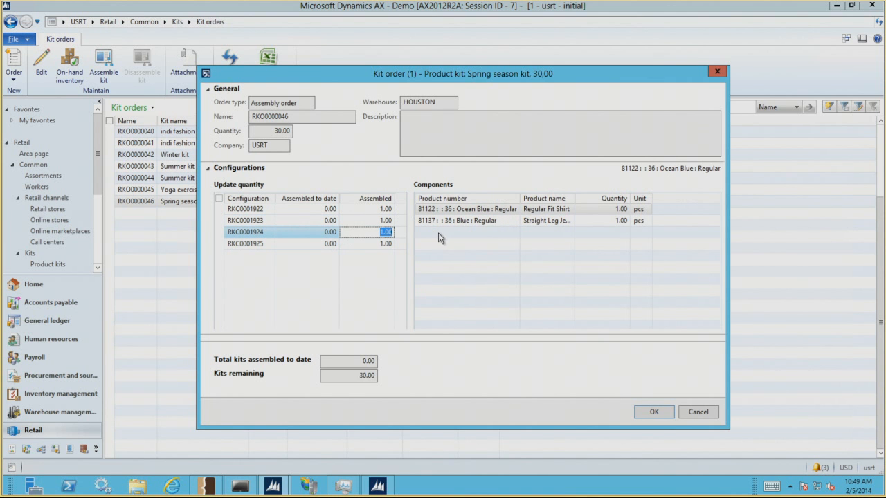
click(653, 412)
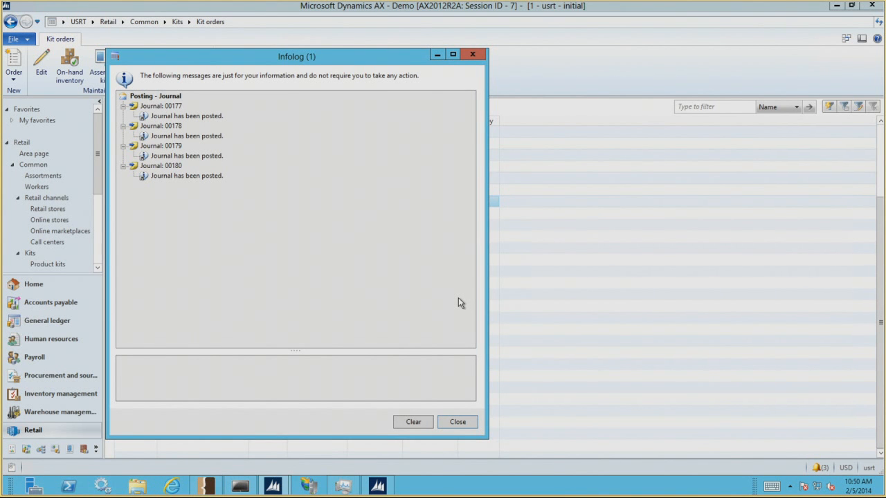
key(Escape)
key(alt+Tab)
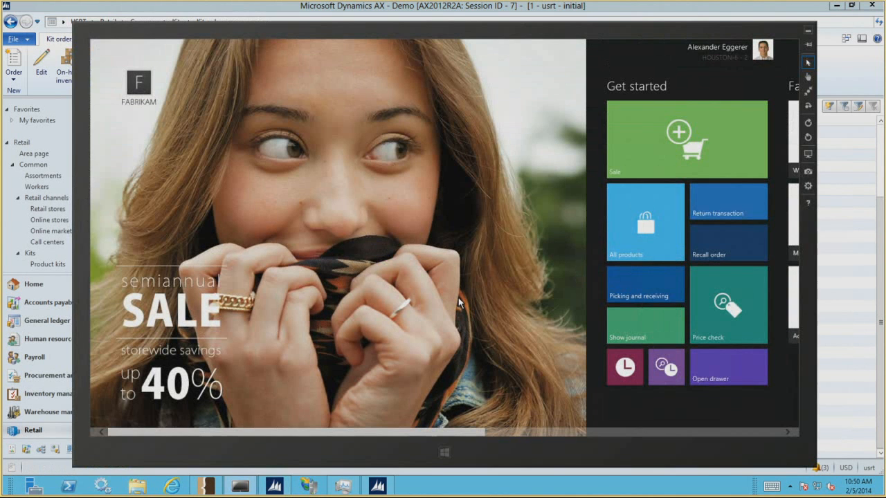
click(622, 10)
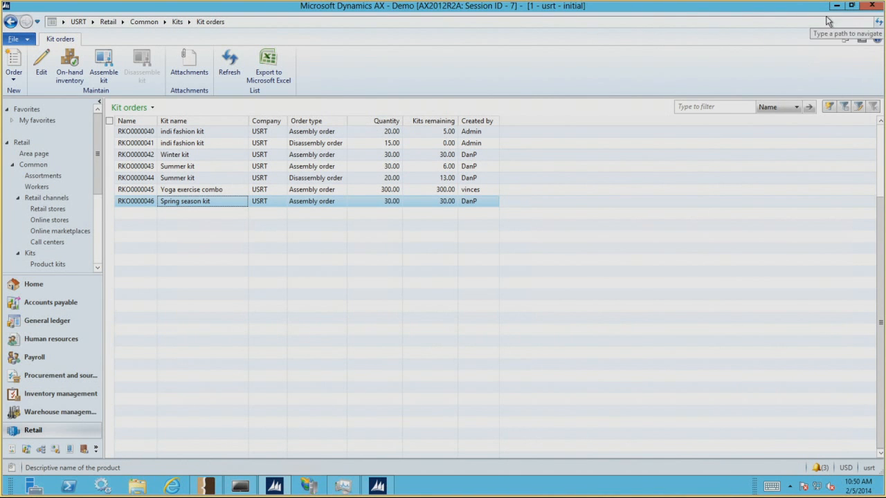
Return to the released product kits and open the configuration of Spring season kit
click(107, 22)
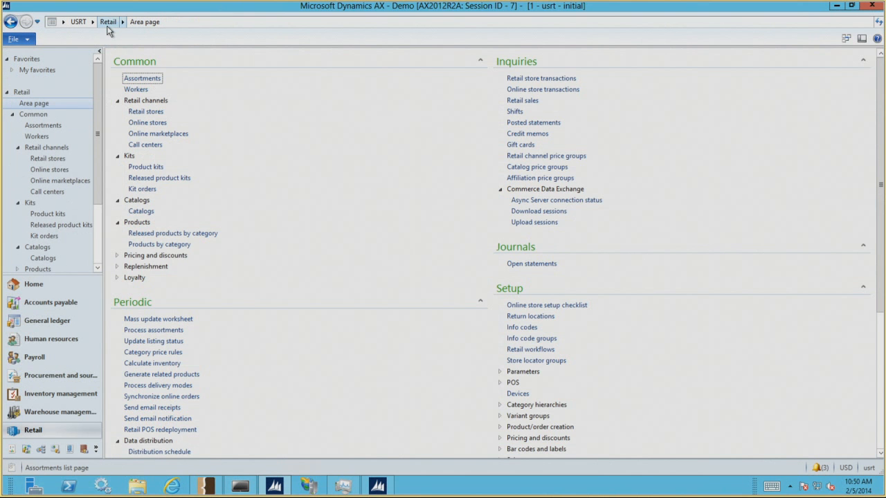
click(160, 178)
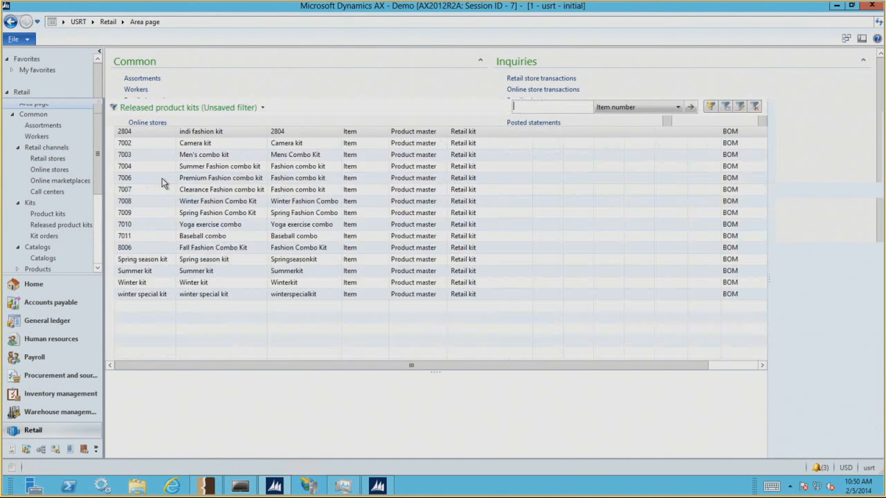
click(160, 261)
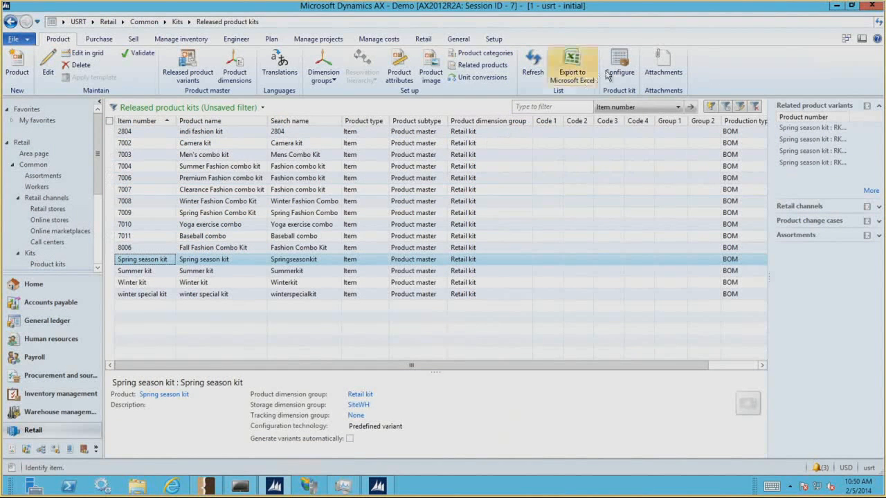
click(620, 69)
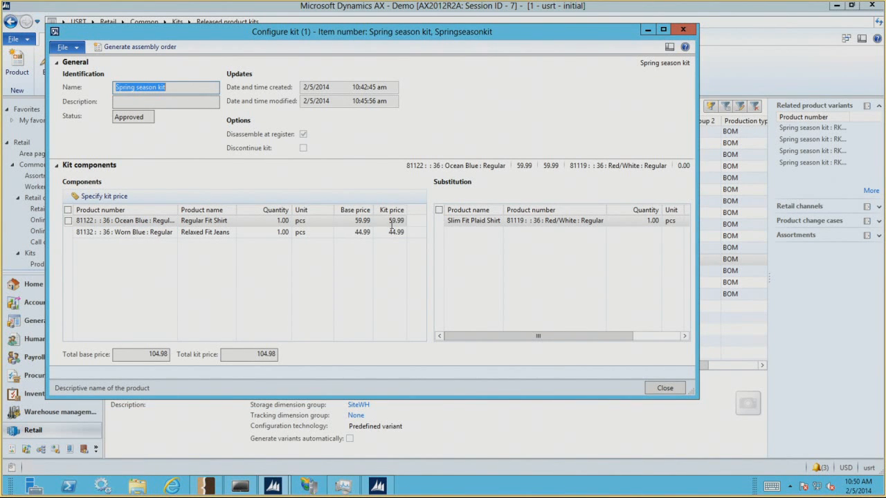
Specify a total kit price of 100 for the Spring season kit so the component prices are recalculated
click(382, 221)
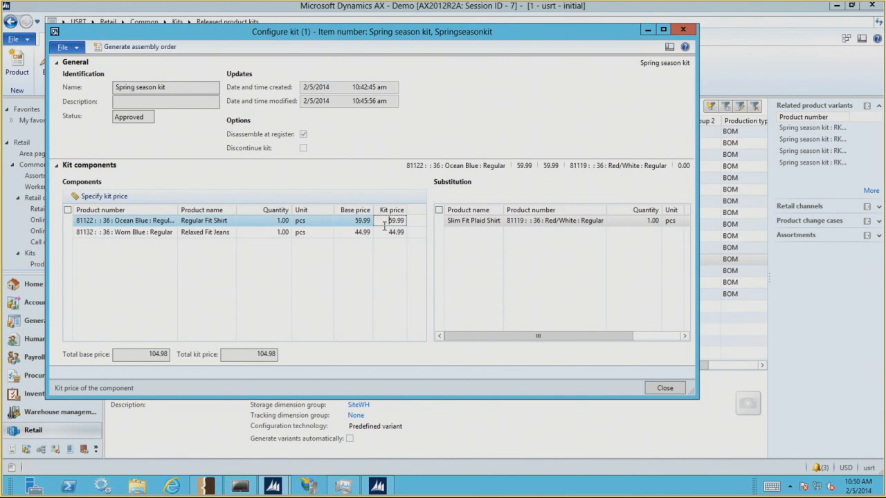
click(384, 232)
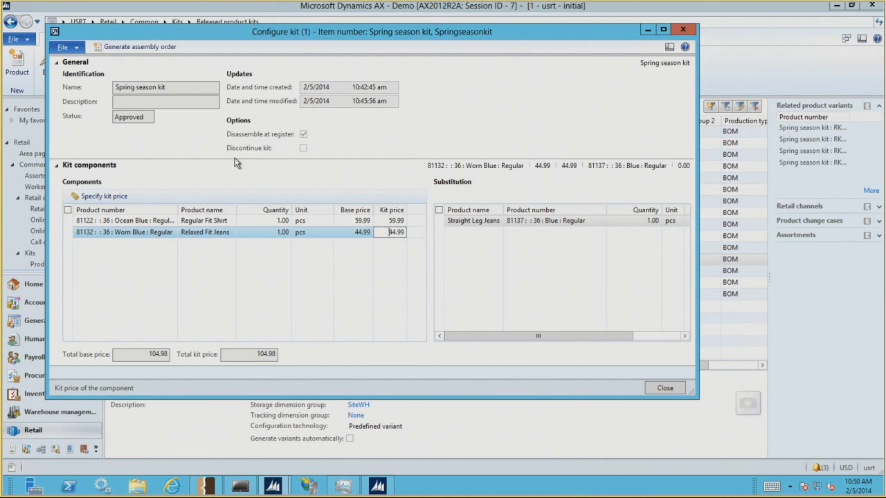
click(122, 194)
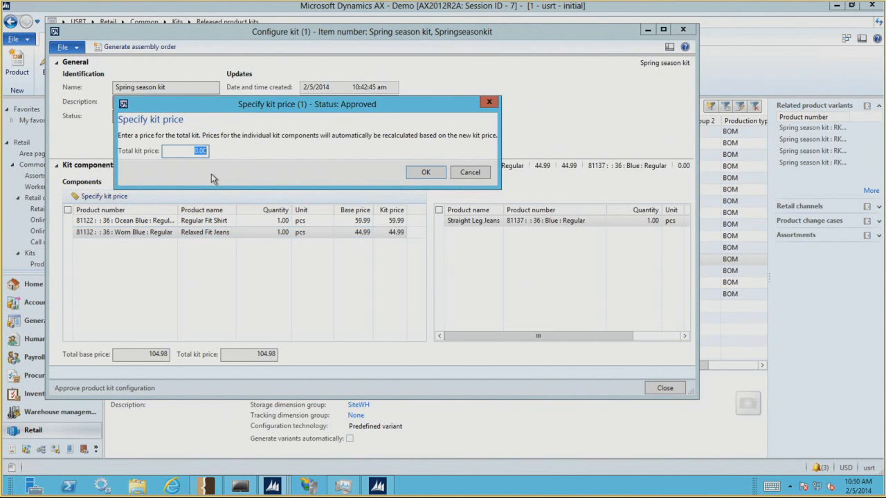
text(100)
key(Return)
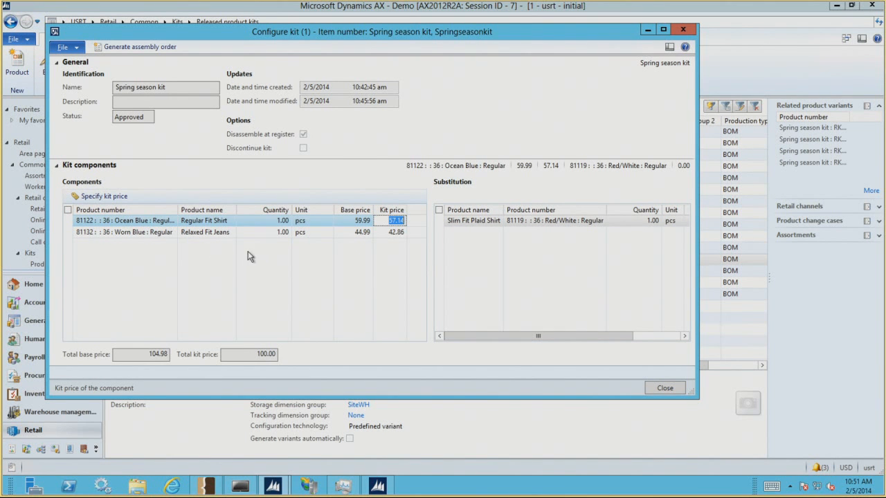
Set the charge of the Red/White 81119 substitute for the Regular Fit Shirt to 15 and close the kit configuration
click(643, 338)
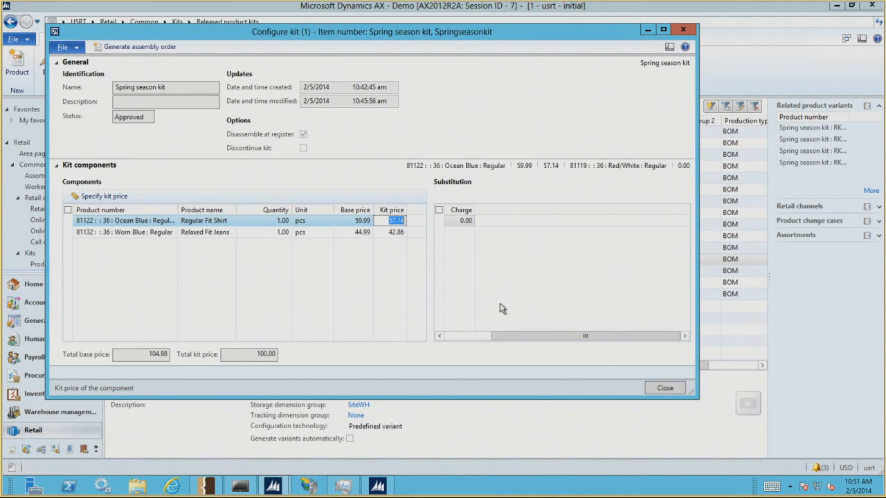
drag(500, 337, 482, 339)
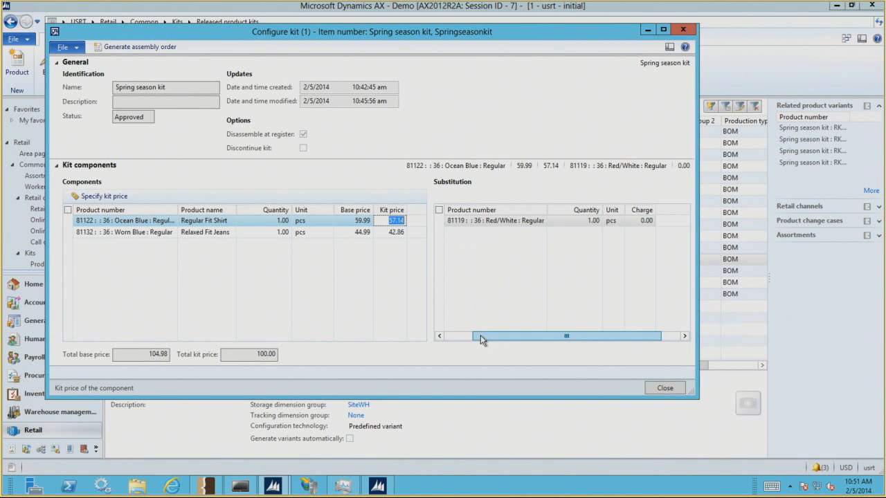
click(639, 220)
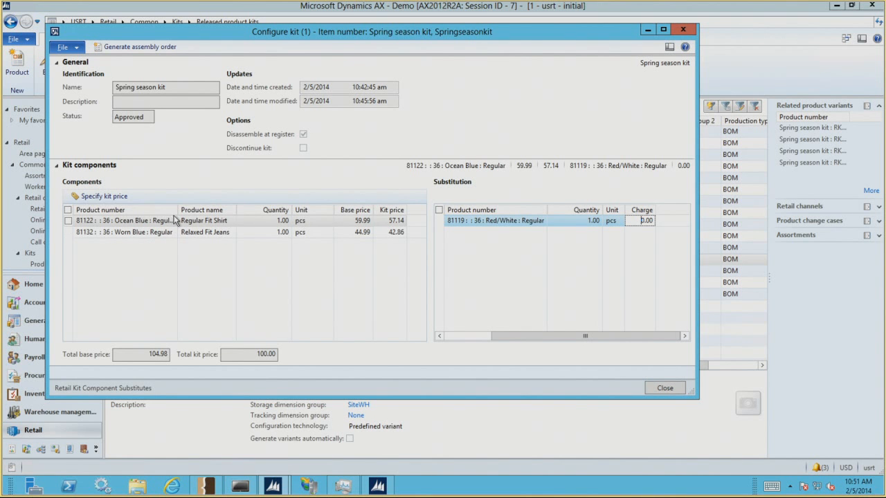
drag(178, 208, 191, 209)
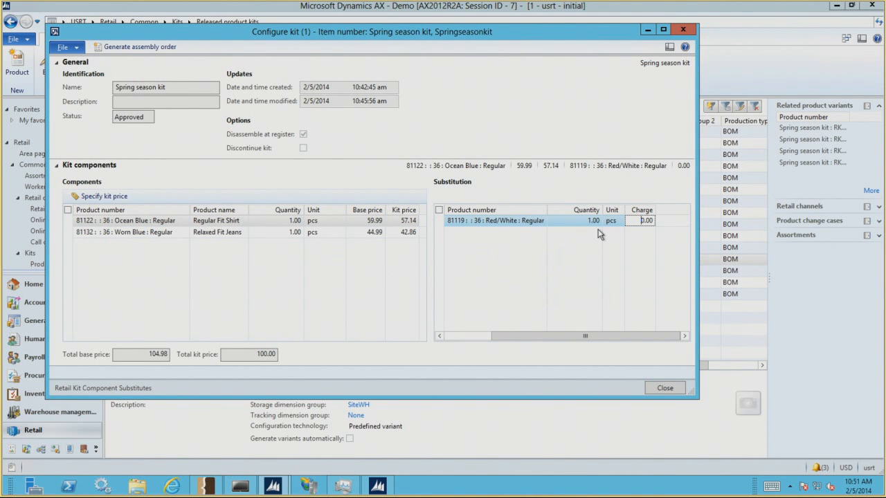
text(15)
click(597, 221)
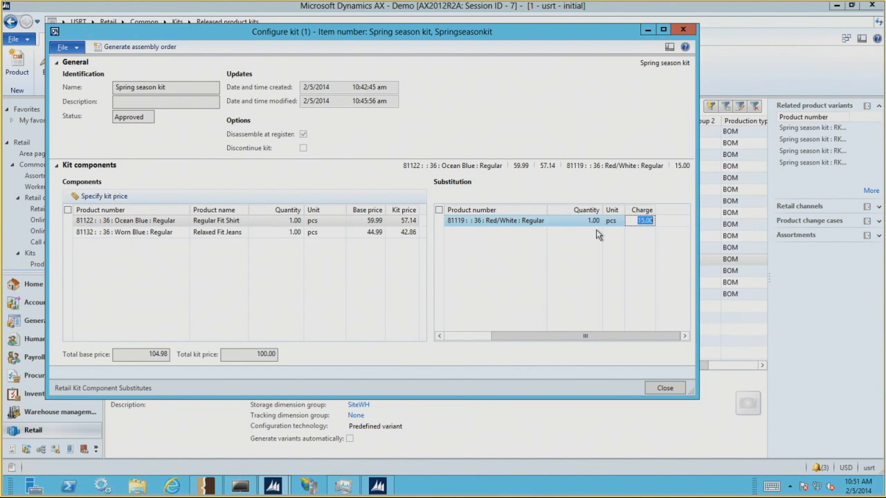
click(663, 388)
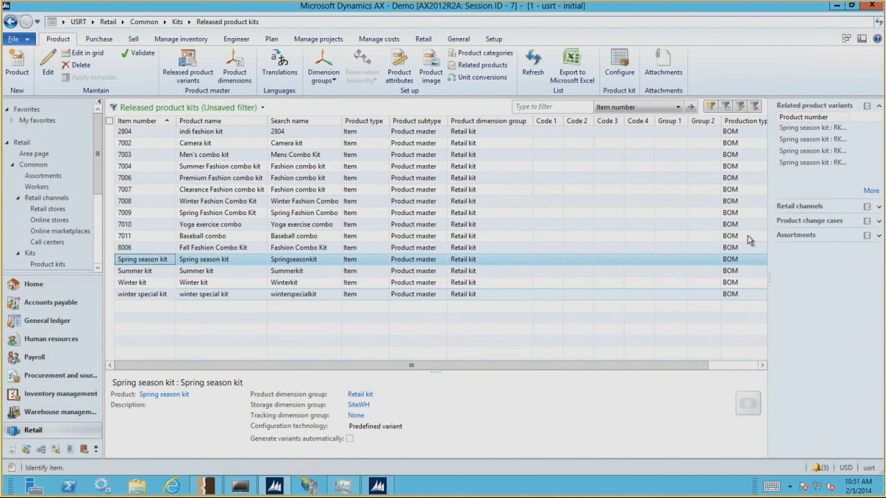
Switch to the tablet point-of-sale app, start a new sale and look up product 7003
click(836, 7)
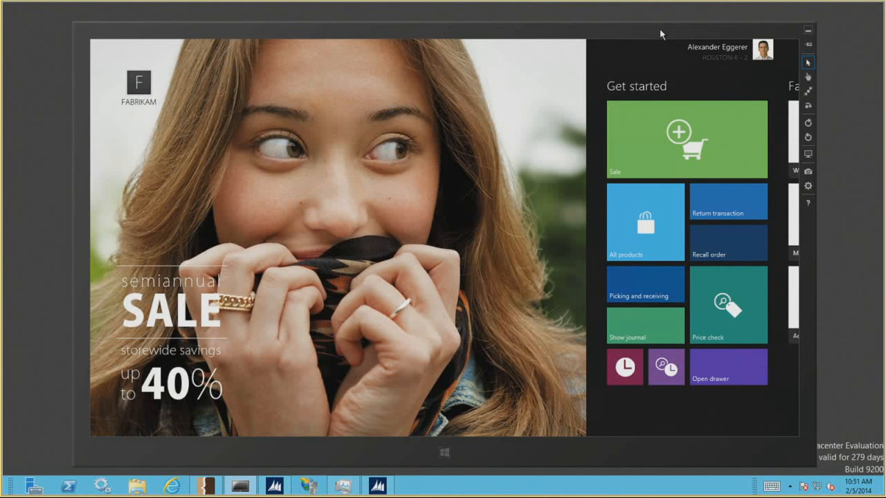
drag(519, 33, 480, 34)
click(620, 129)
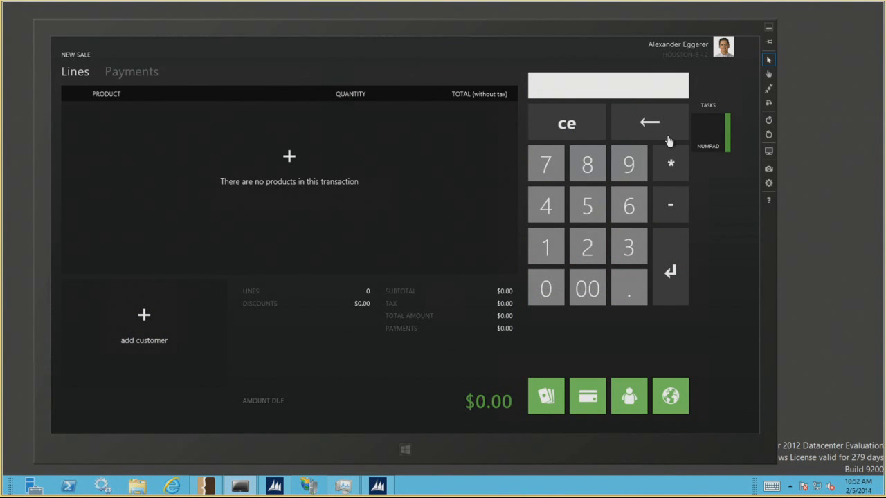
click(652, 93)
text(7003)
key(Return)
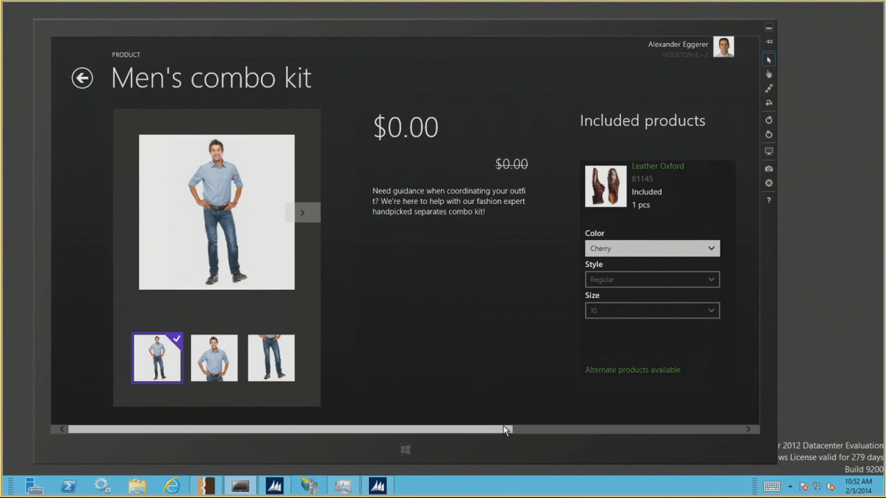
Examine the included products of the Men's combo kit and the color choices for the Leather Oxford and Straight Leg Jeans
drag(510, 428, 747, 440)
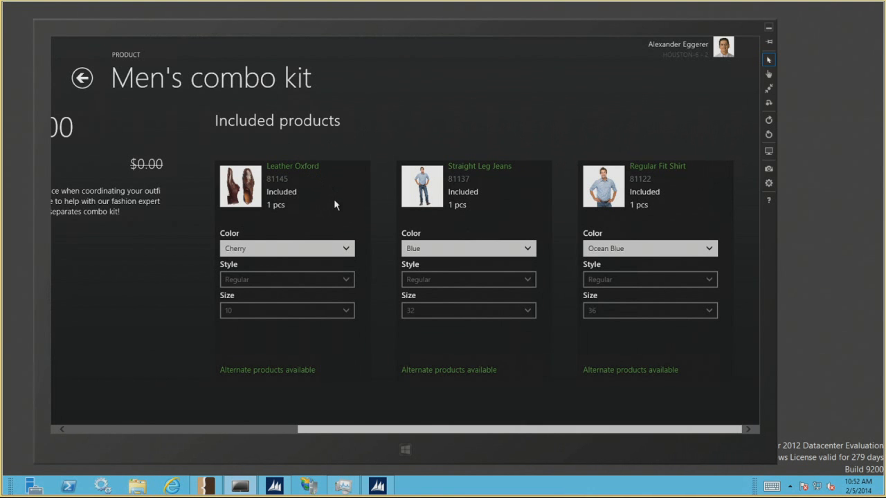
click(348, 251)
click(351, 253)
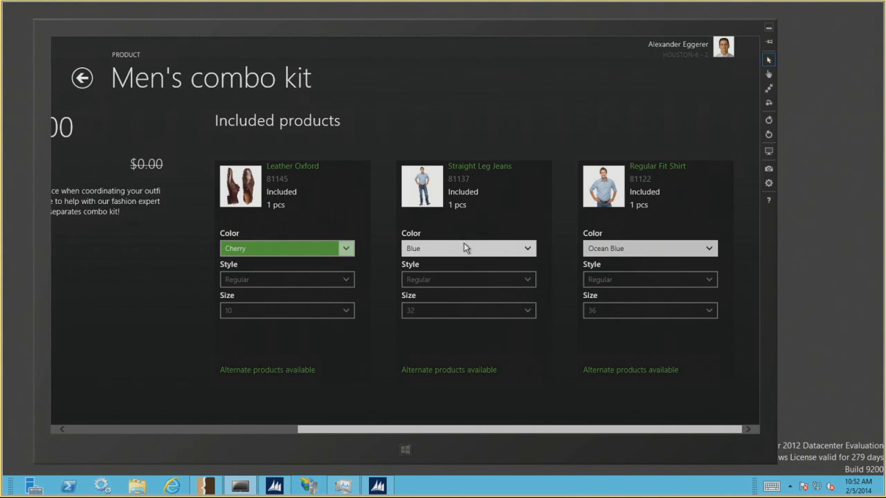
click(526, 251)
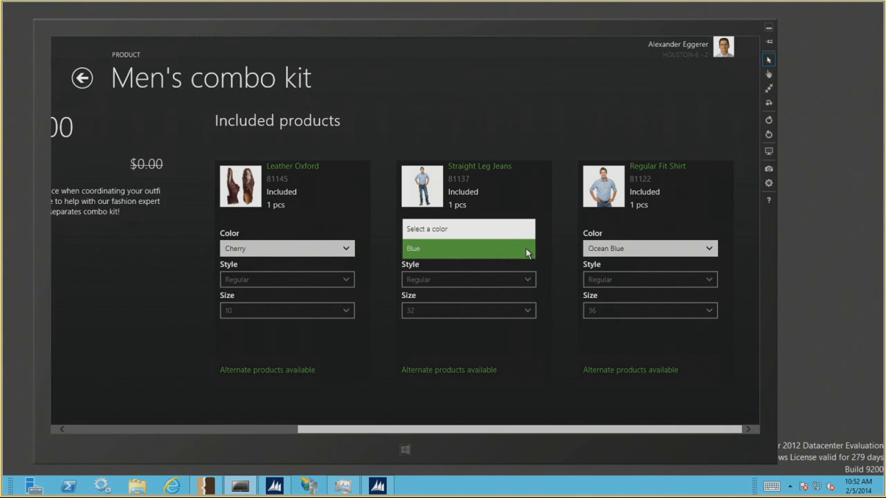
click(167, 385)
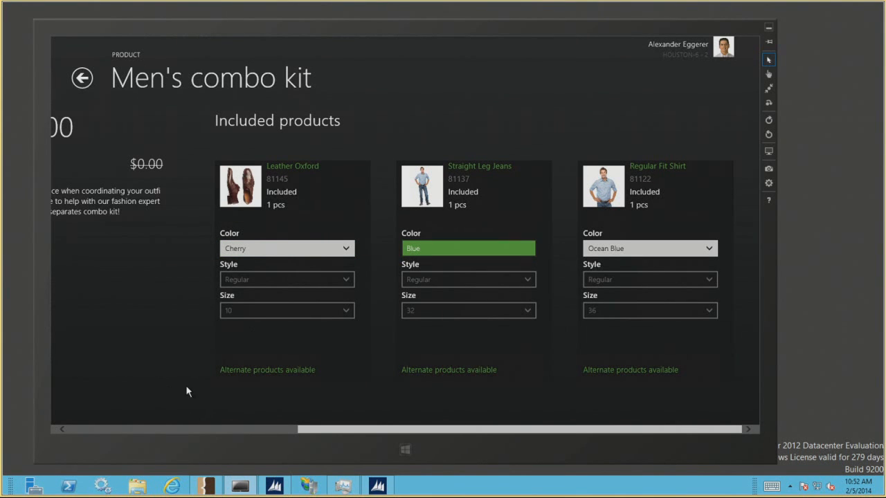
Replace the kit's Leather Oxford with the alternate Suede Oxford in color Walnut, style Regular and size 10
click(265, 372)
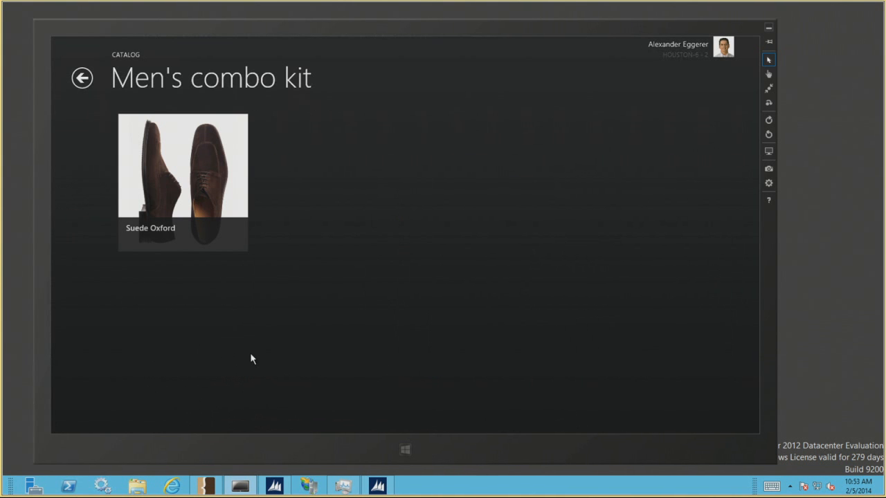
click(150, 154)
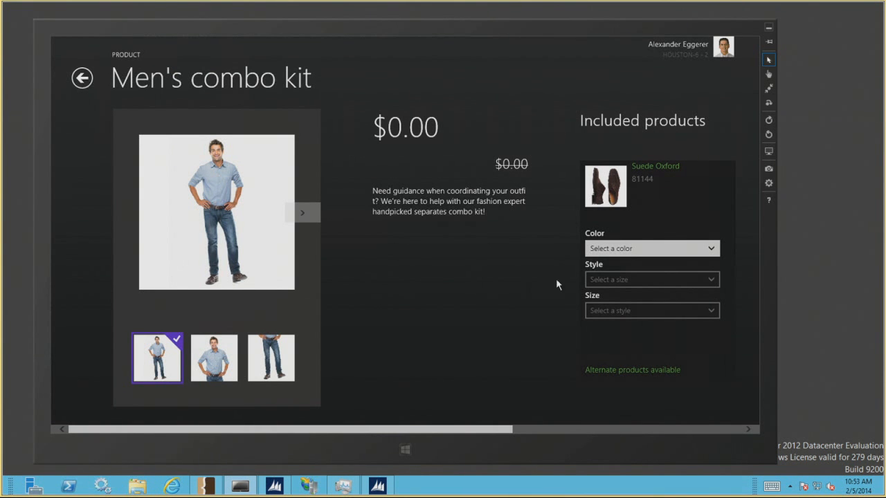
click(632, 250)
click(613, 279)
click(614, 287)
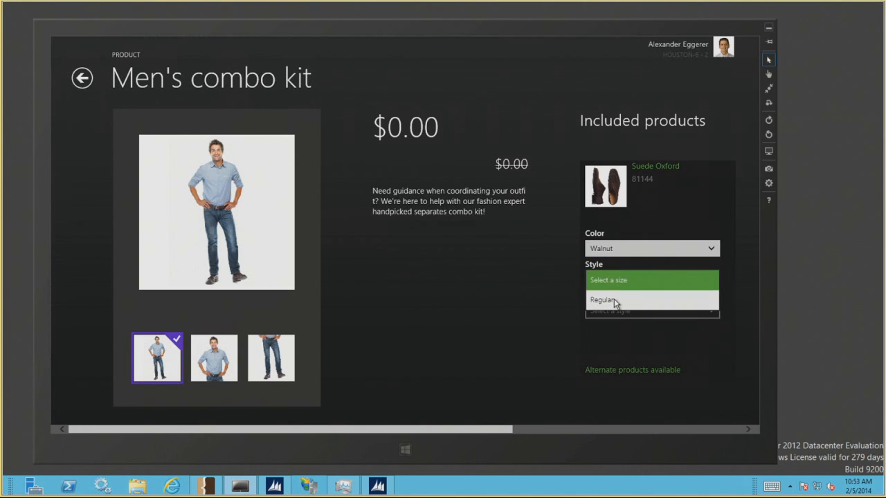
click(614, 299)
click(613, 311)
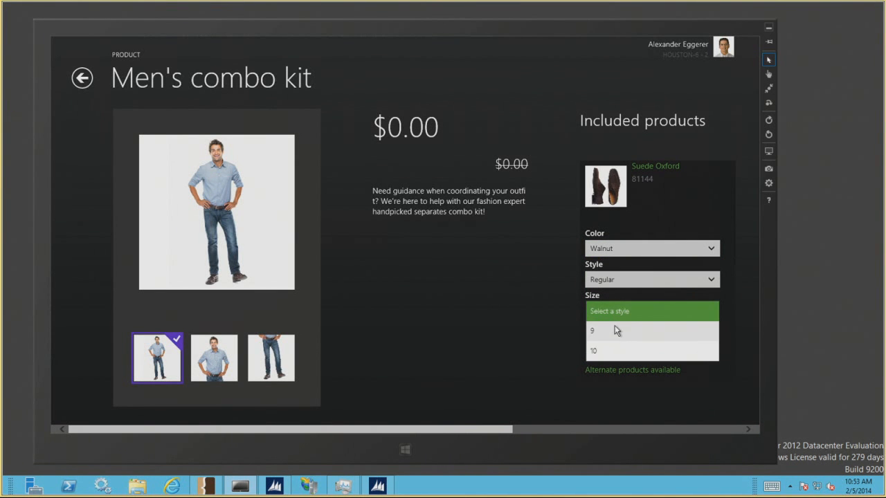
click(607, 350)
Add the configured Men's combo kit to the sale and complete the transaction with a cash payment
right_click(485, 280)
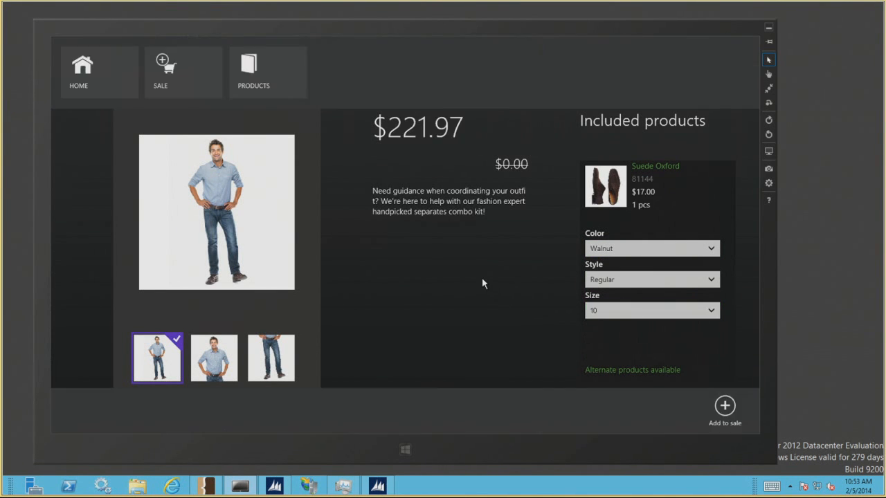
click(725, 409)
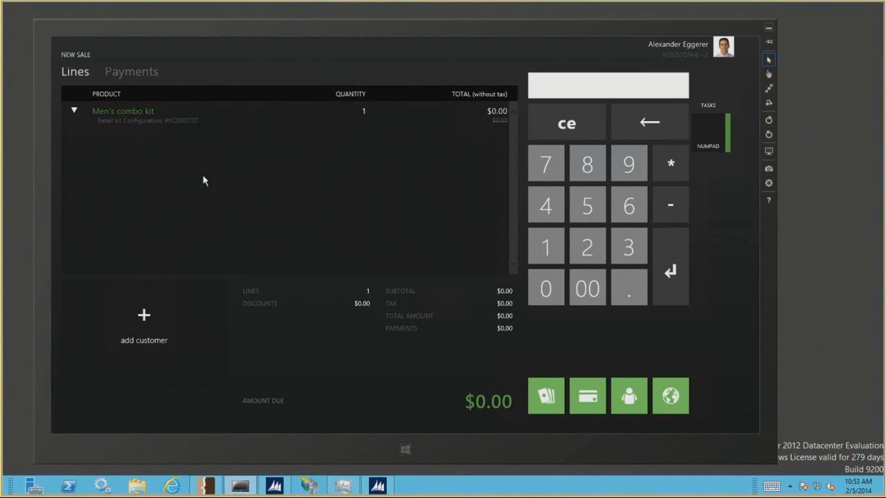
click(74, 112)
click(550, 388)
click(597, 297)
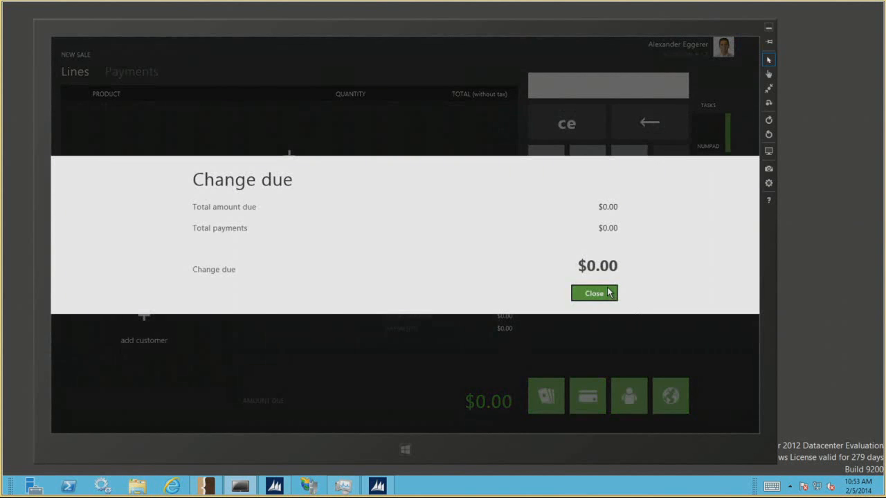
click(607, 294)
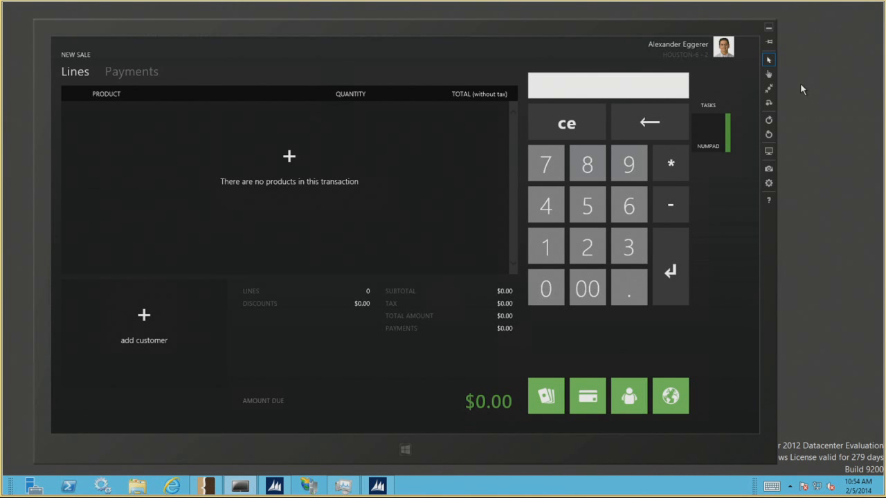
Switch to the desktop point-of-sale register and look up product 7003
mouse_move(770, 36)
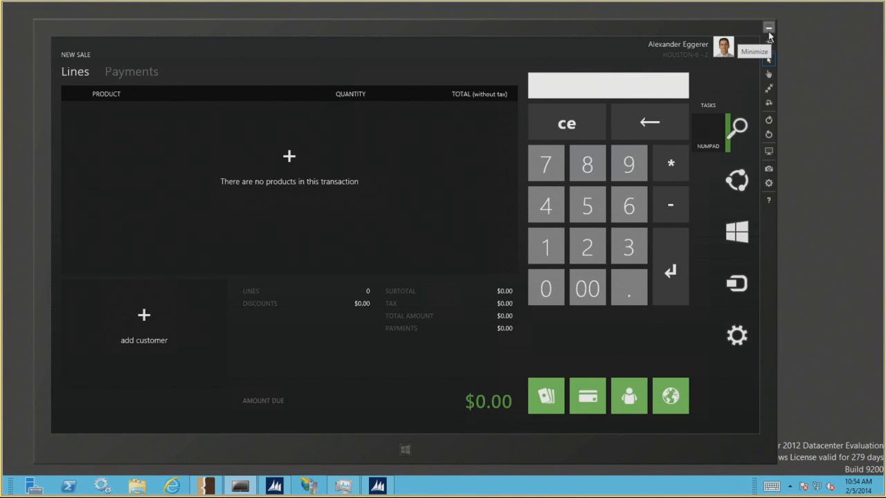
click(768, 31)
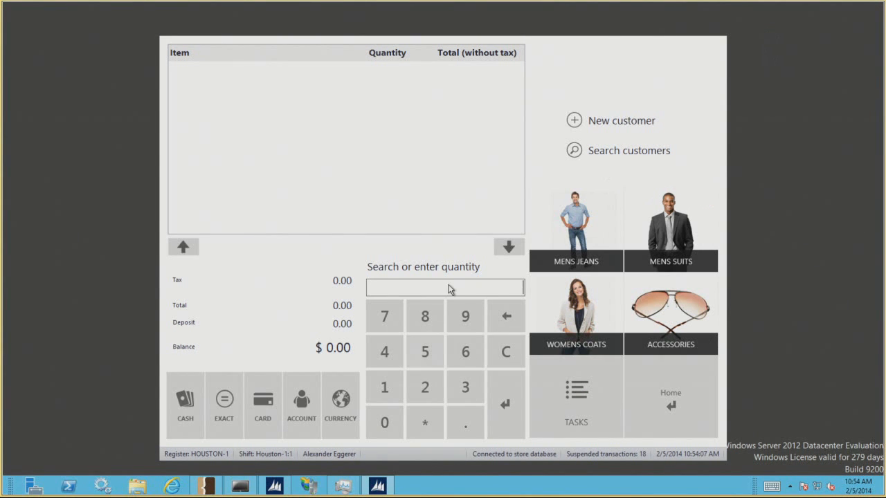
text(7003)
key(Return)
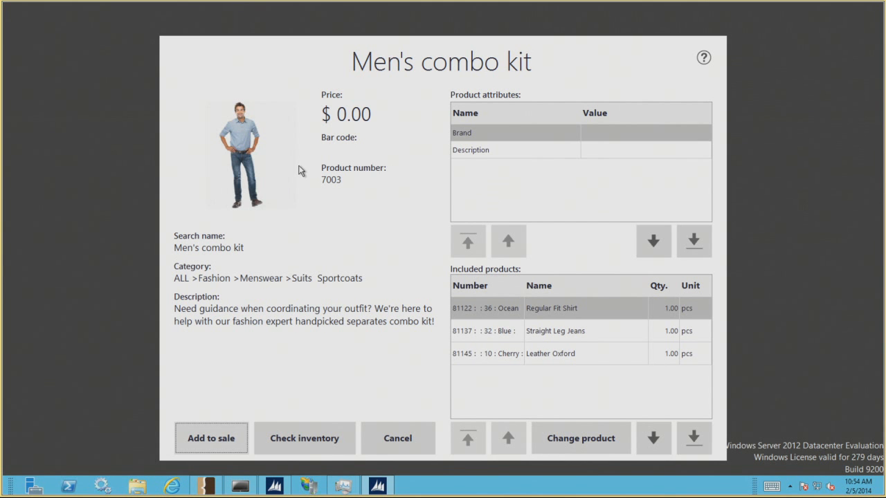
Check the alternate products and their charges for the Leather Oxford, leaving the kit without changing or adding it to the sale
click(549, 335)
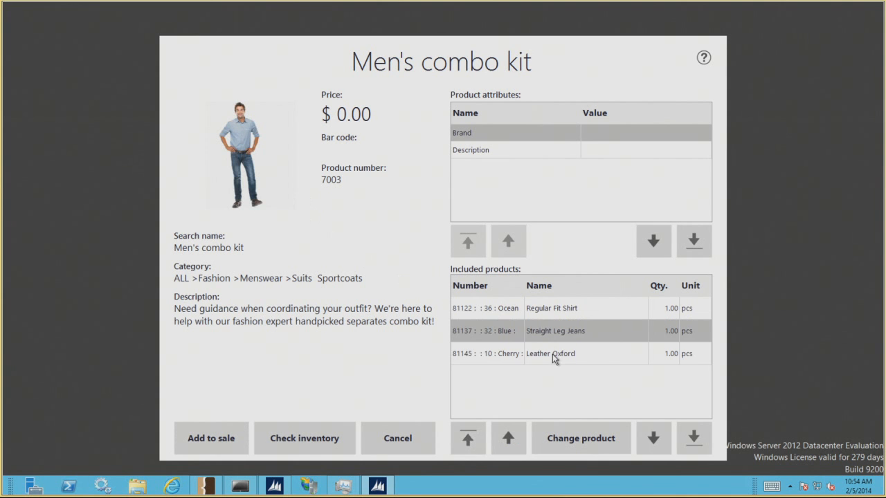
click(552, 354)
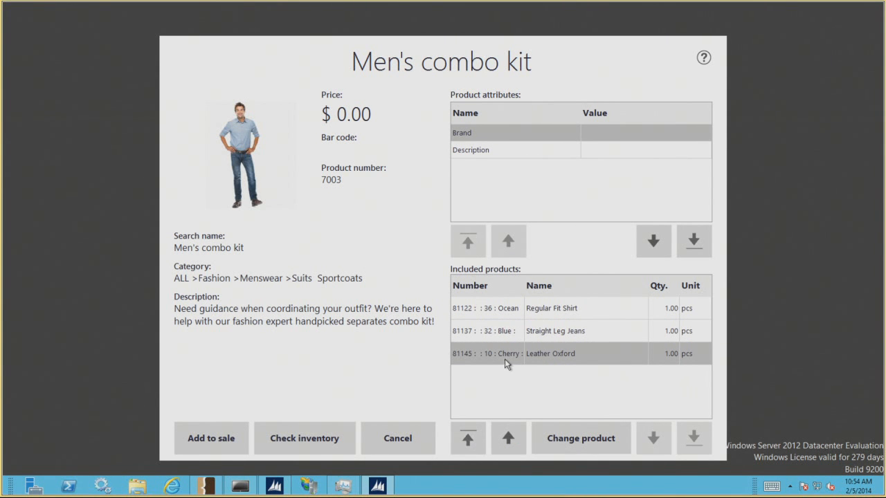
click(577, 437)
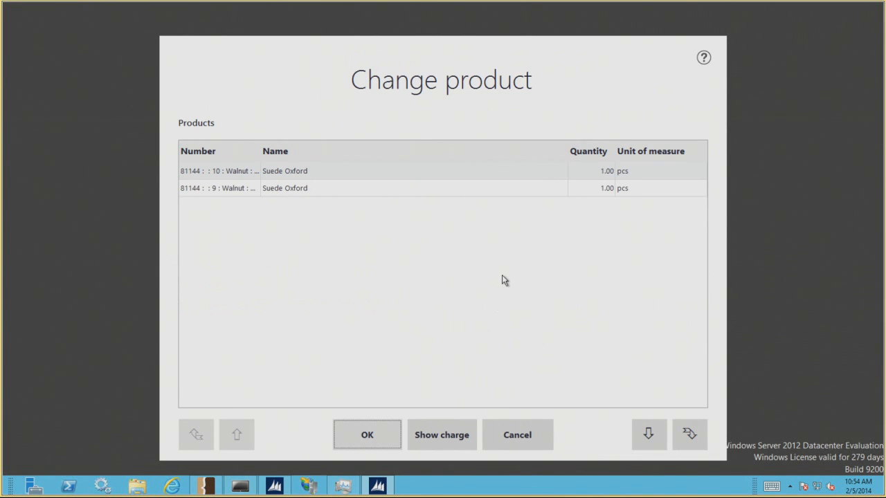
click(456, 434)
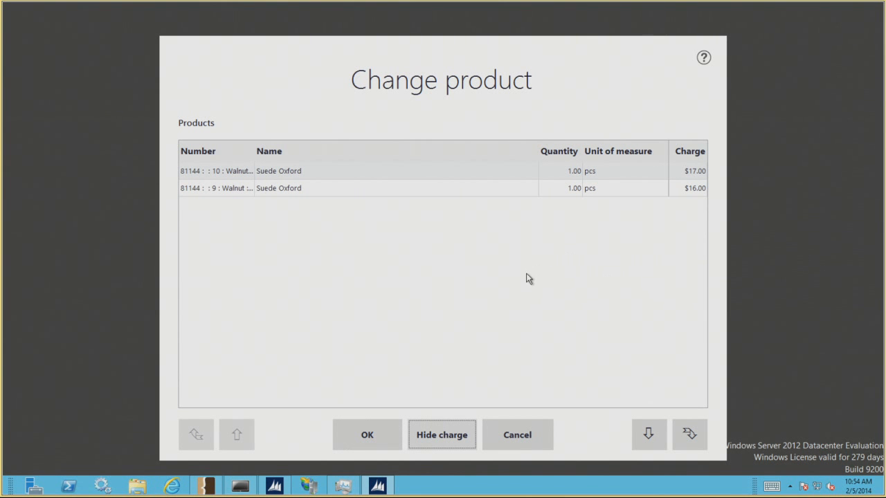
click(505, 436)
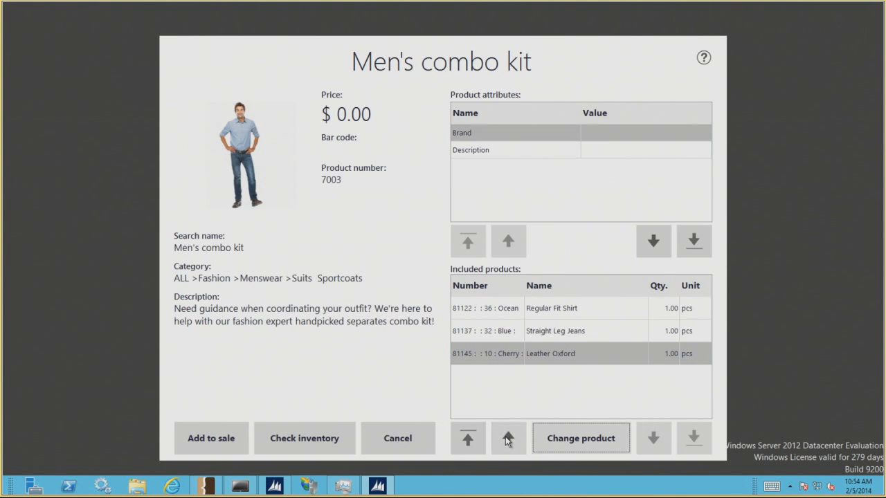
click(415, 439)
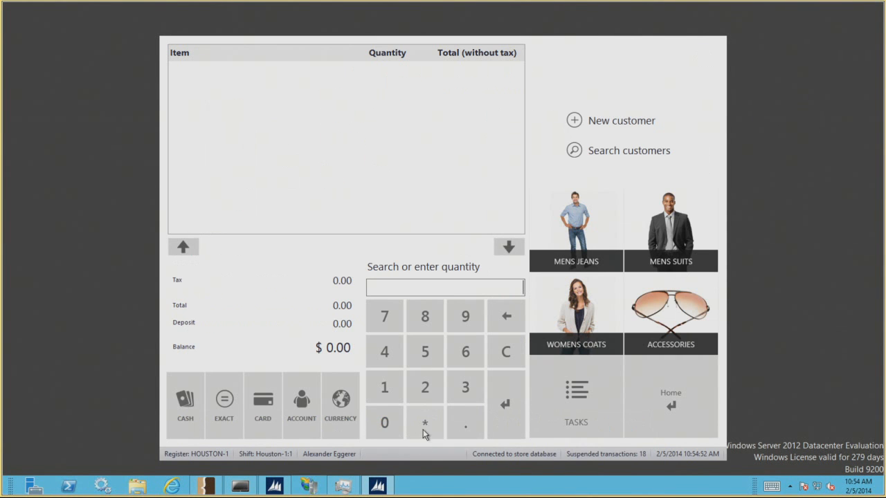
Start the kit disassembly task from the inventory operations and load kit 7003 with its default included products
click(582, 392)
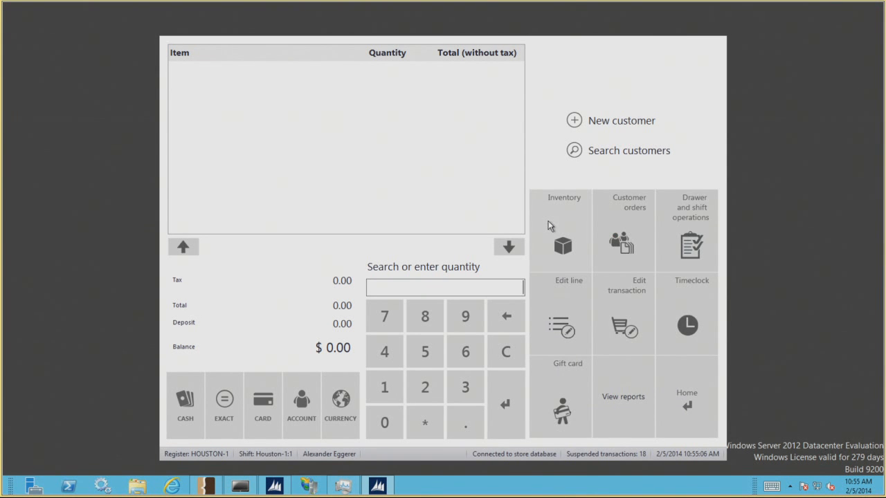
click(550, 222)
click(617, 303)
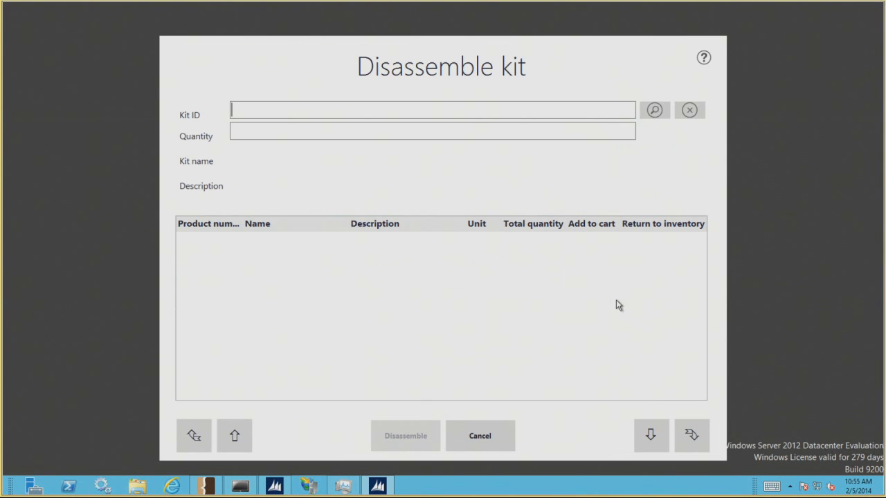
text(7003)
key(Return)
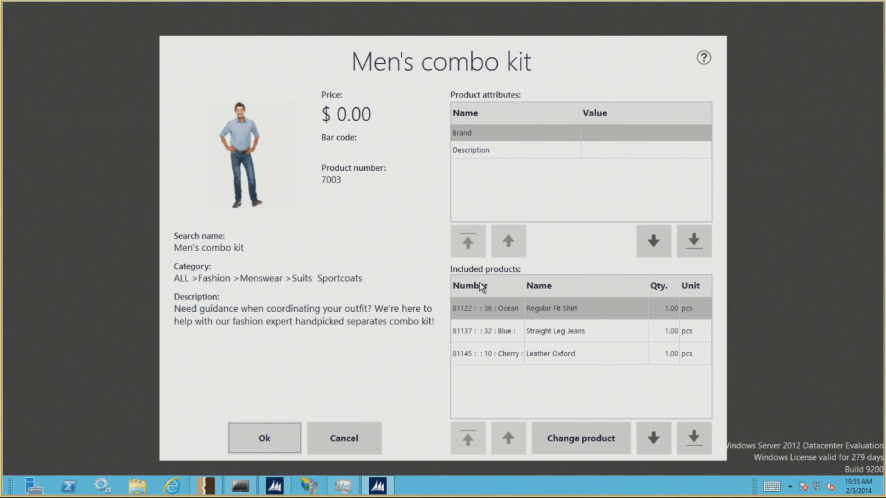
click(267, 432)
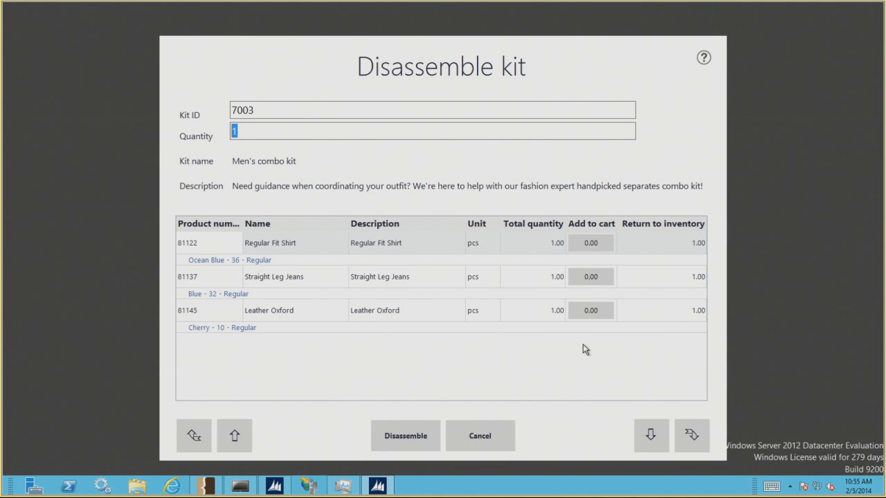
Set the add-to-cart quantity to 1 for the Regular Fit Shirt and the Leather Oxford, and disassemble the kit
click(593, 248)
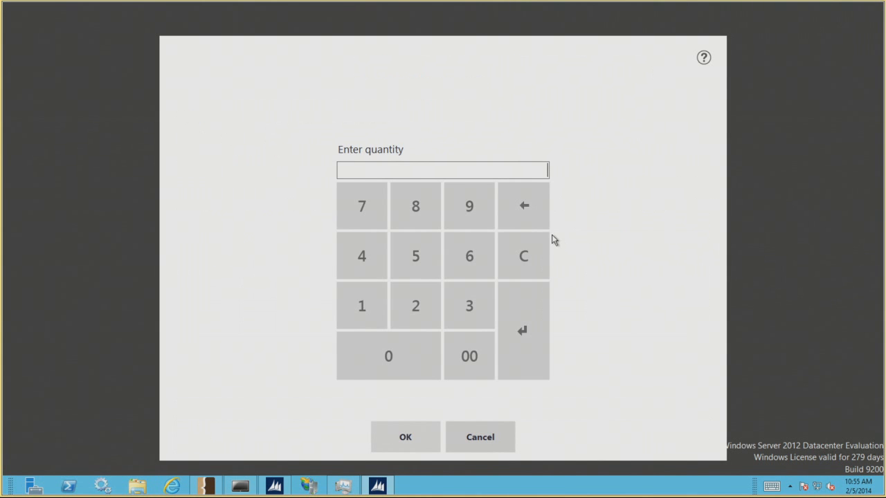
text(1)
key(Return)
click(593, 311)
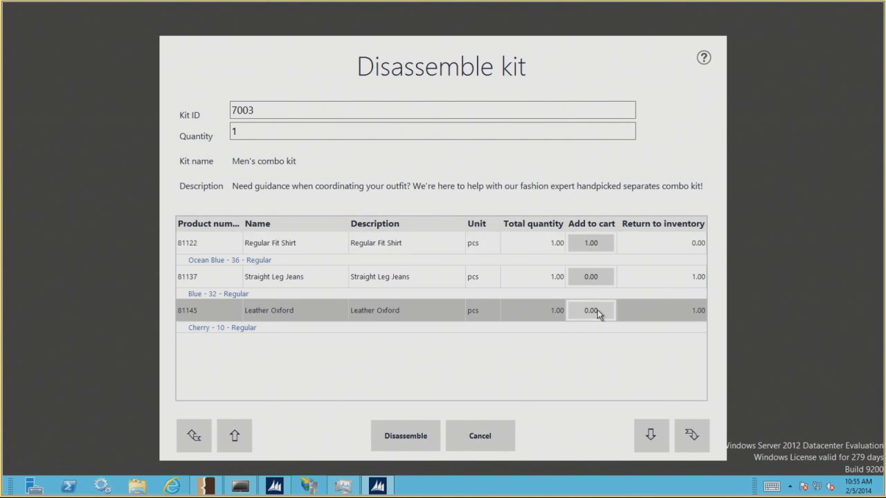
text(1)
click(434, 437)
click(409, 438)
click(453, 267)
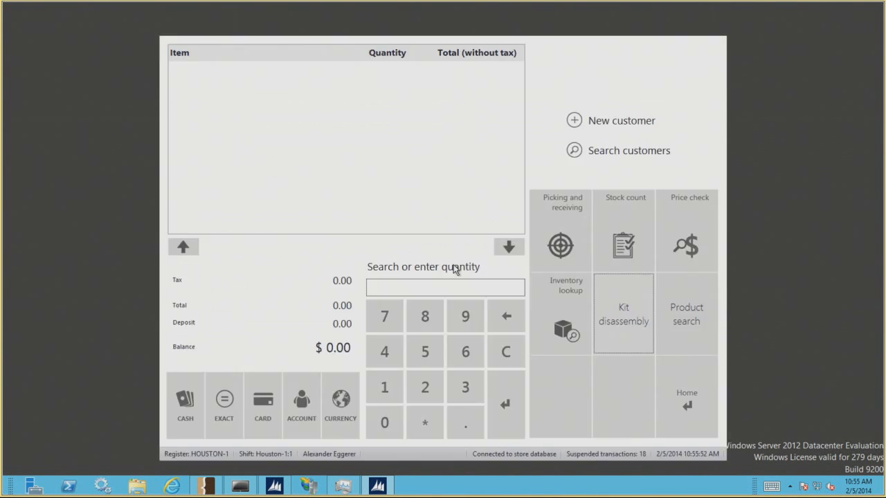
click(453, 266)
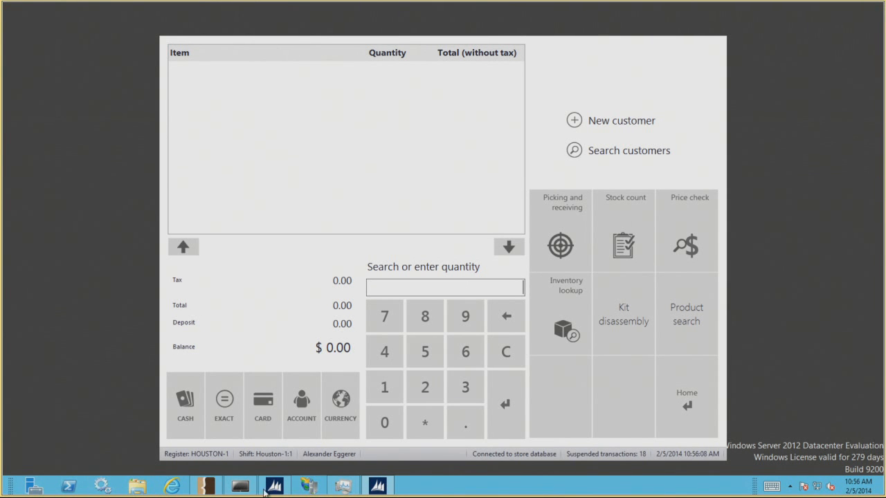
Switch to the tablet point of sale and look up kit 7003 in its kit disassembly task
click(239, 487)
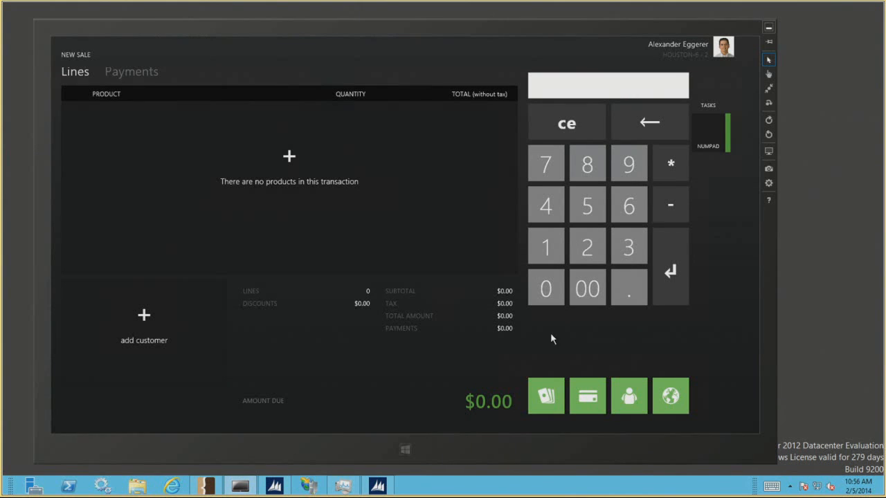
click(700, 90)
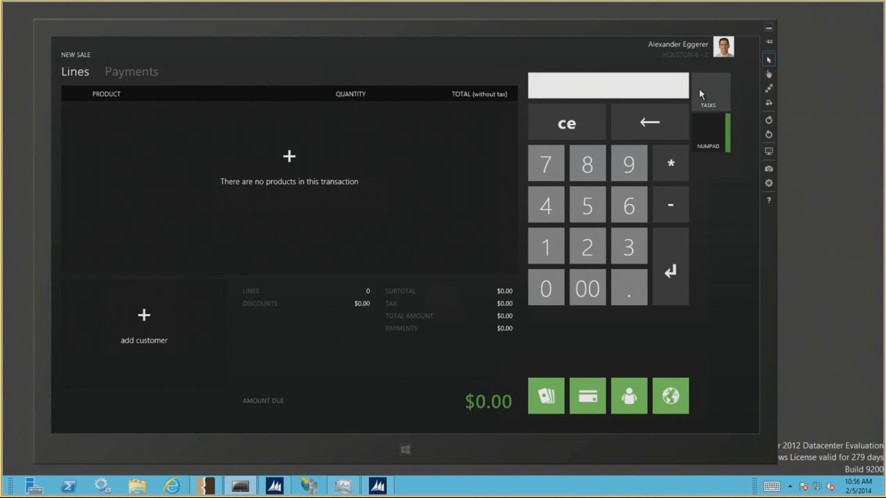
click(644, 139)
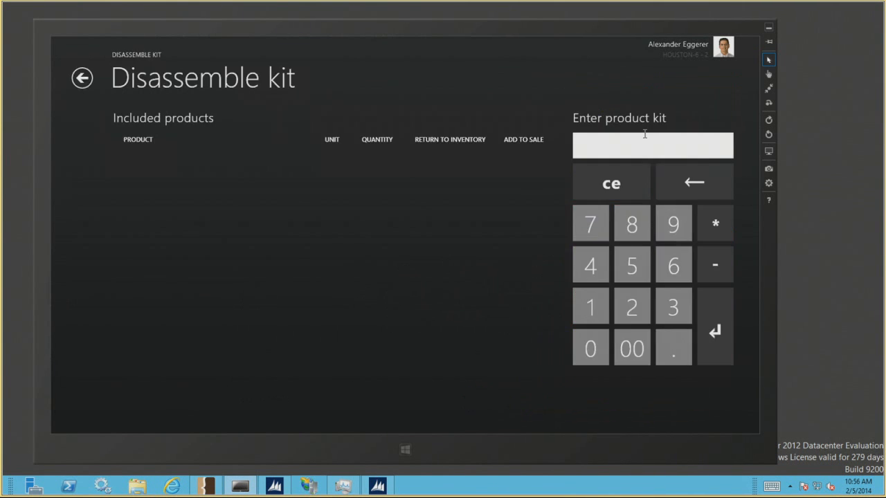
text(7003)
key(Return)
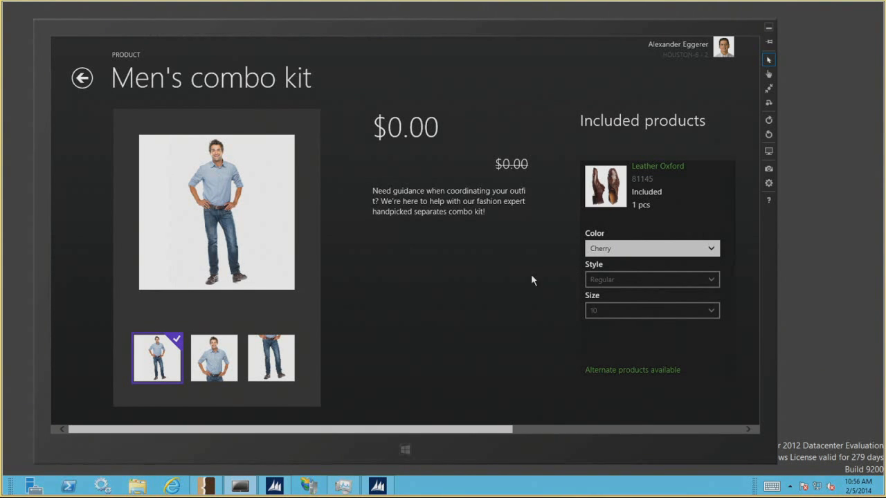
Minimize the tablet simulator and the remote session, and advance the slide show to the Catalog enhancements title
click(771, 29)
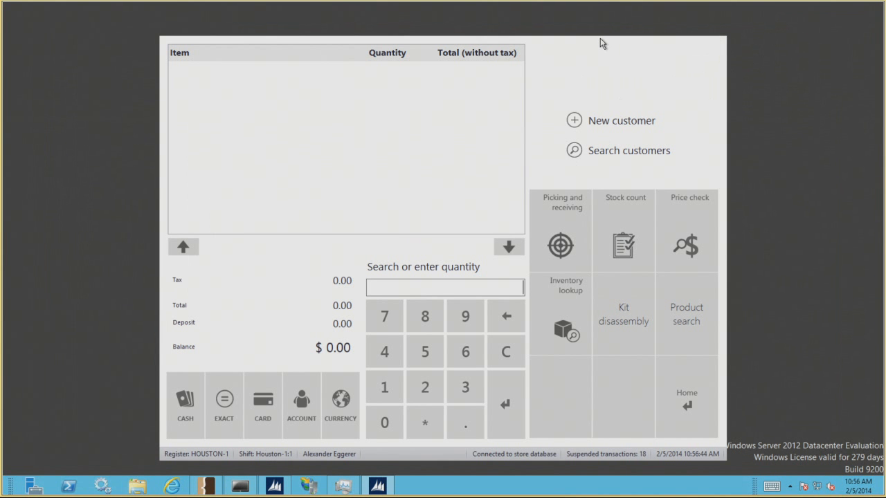
mouse_move(591, 23)
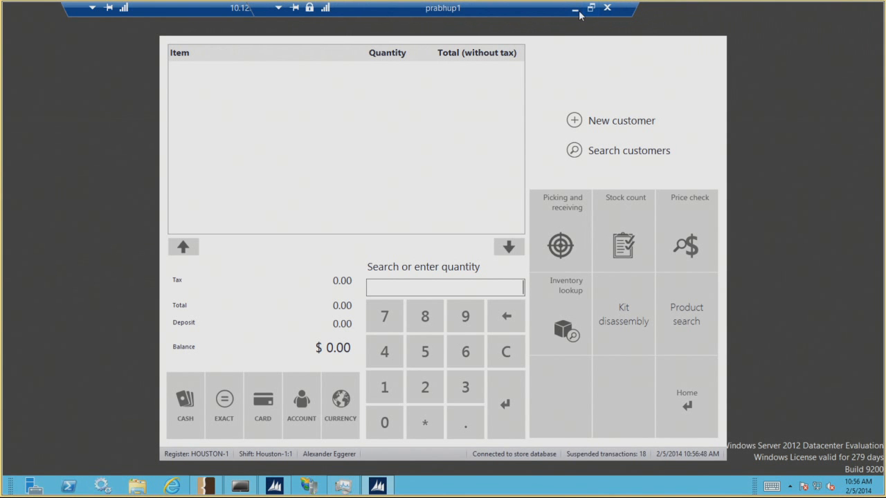
click(575, 9)
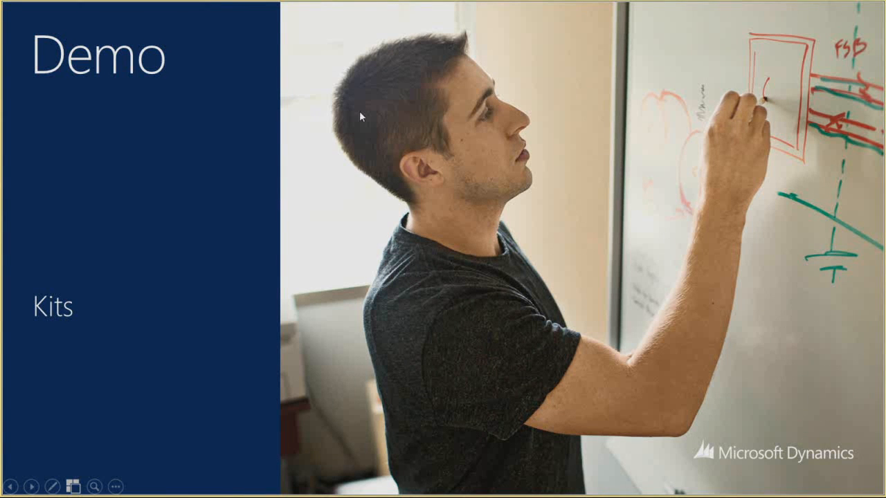
click(333, 118)
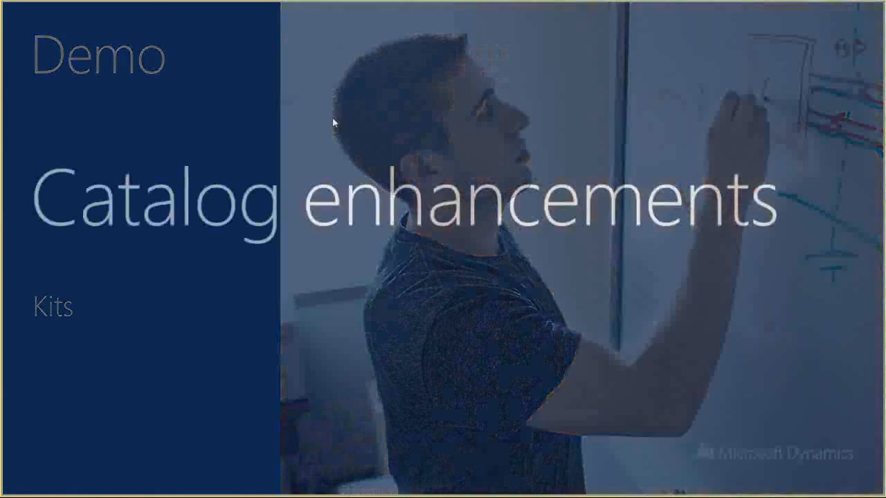
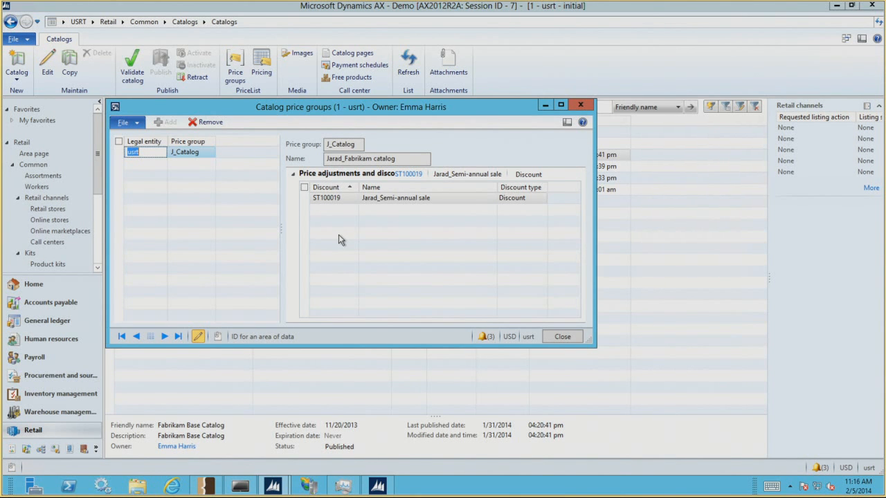
Close the catalog price groups and review the Fabrikam Base Catalog price list and its available channels
key(Escape)
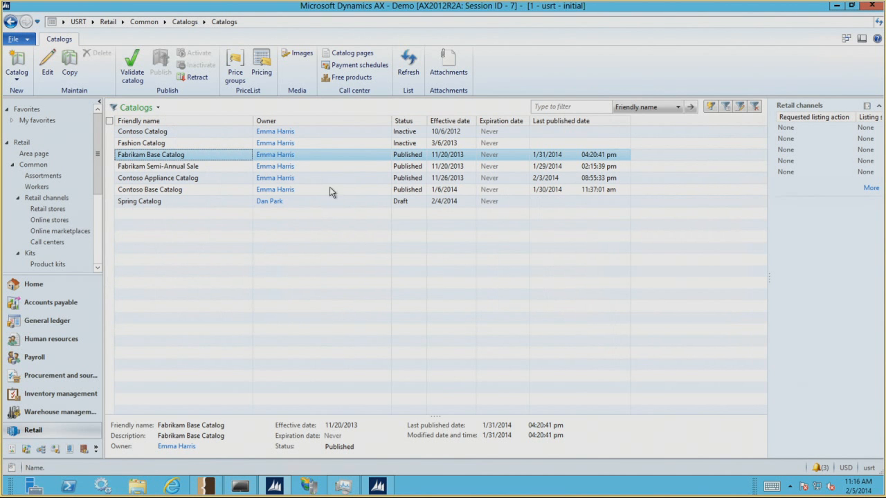
click(259, 59)
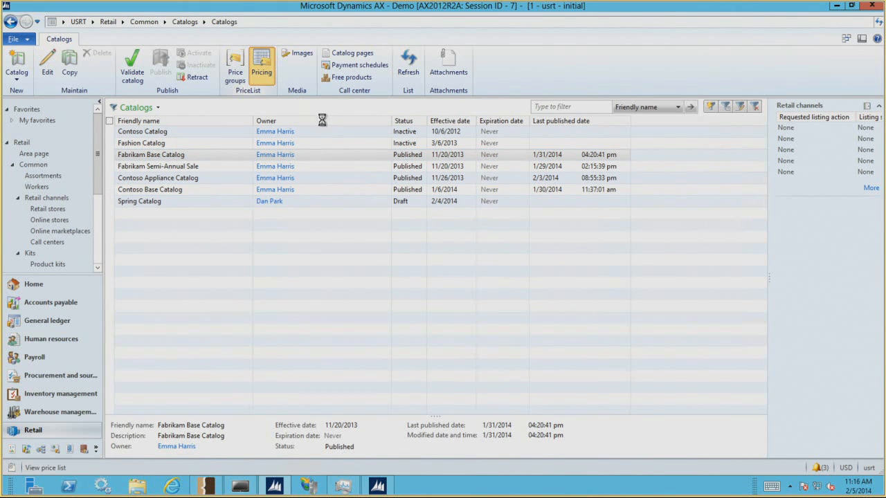
drag(386, 107, 370, 63)
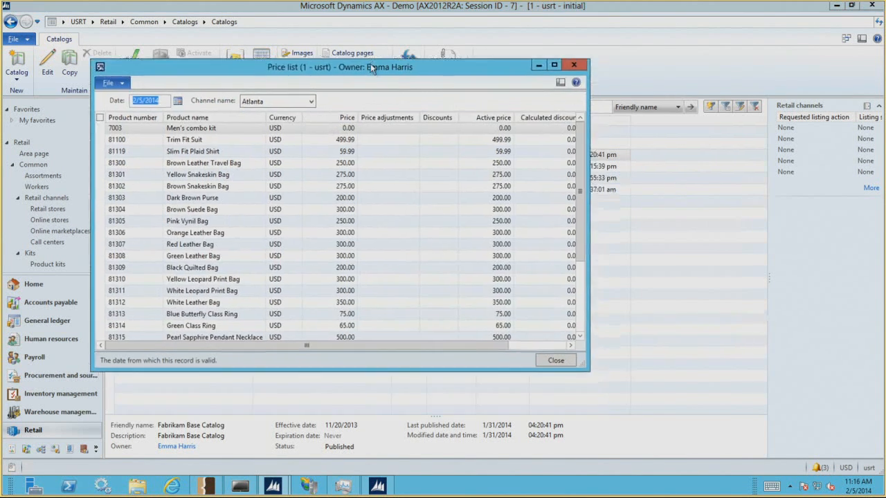
drag(586, 365, 688, 398)
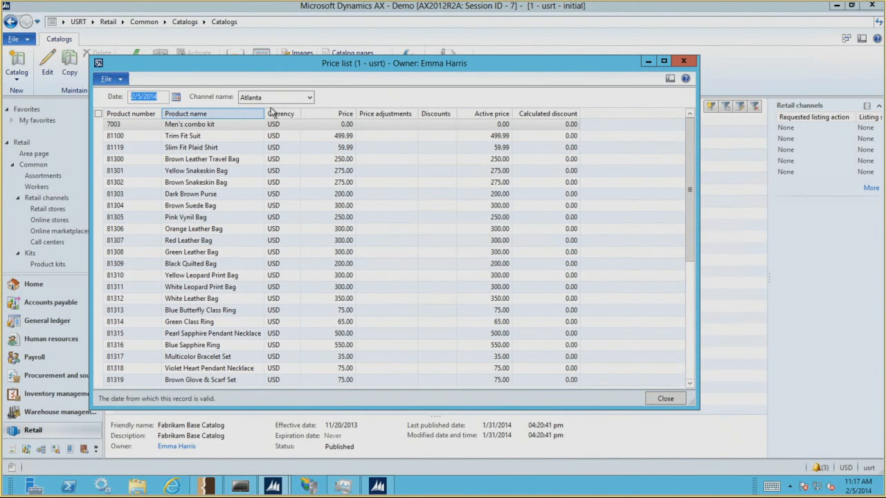
click(309, 99)
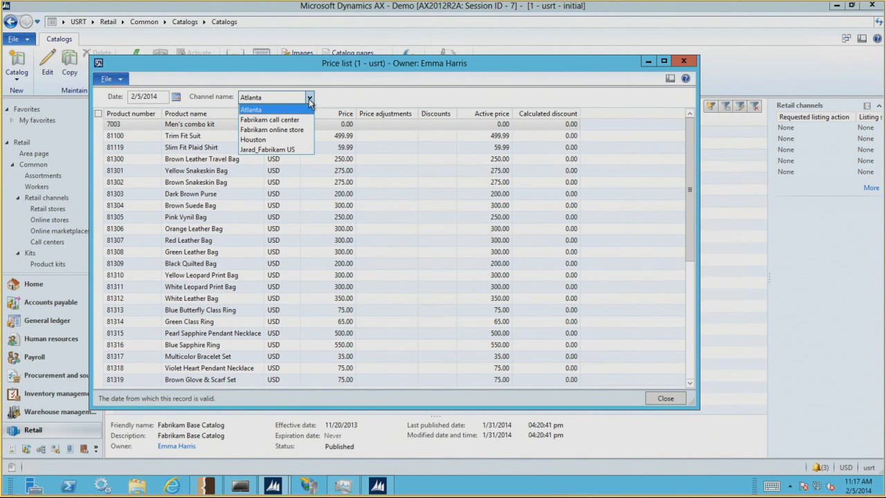
click(309, 100)
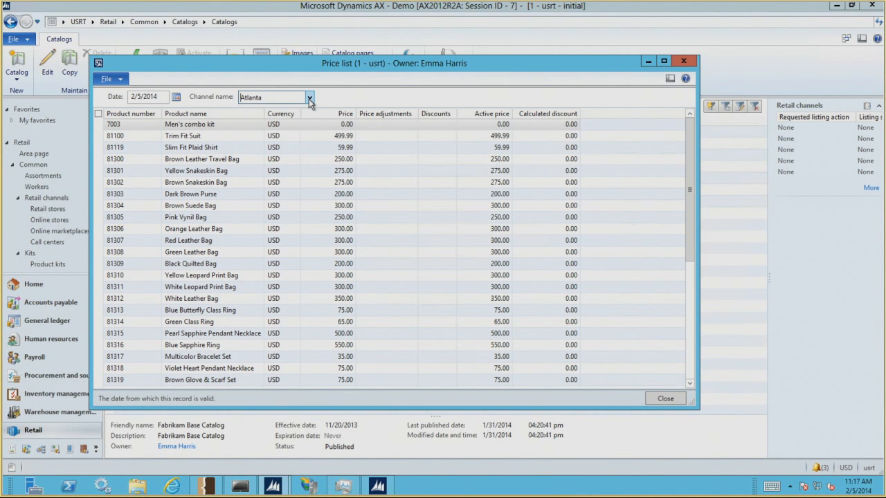
click(679, 63)
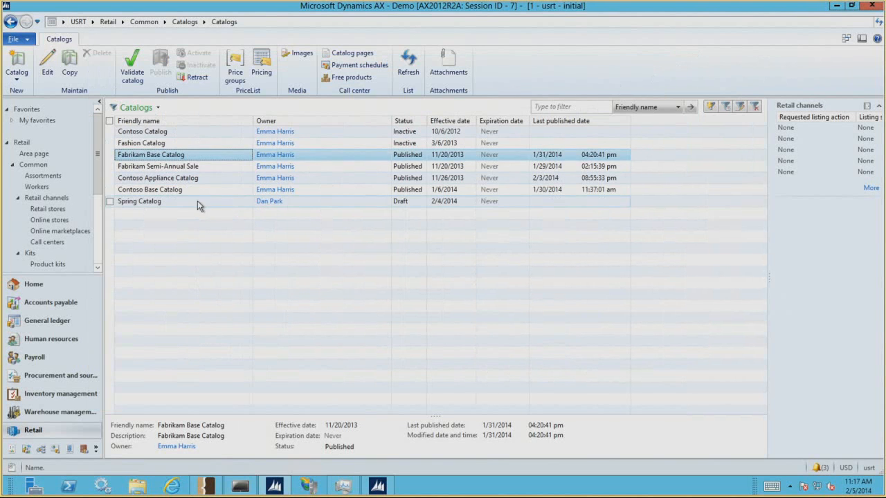
Open the Spring Catalog for editing, select its Fashion category and open the product attributes in Excel
click(177, 202)
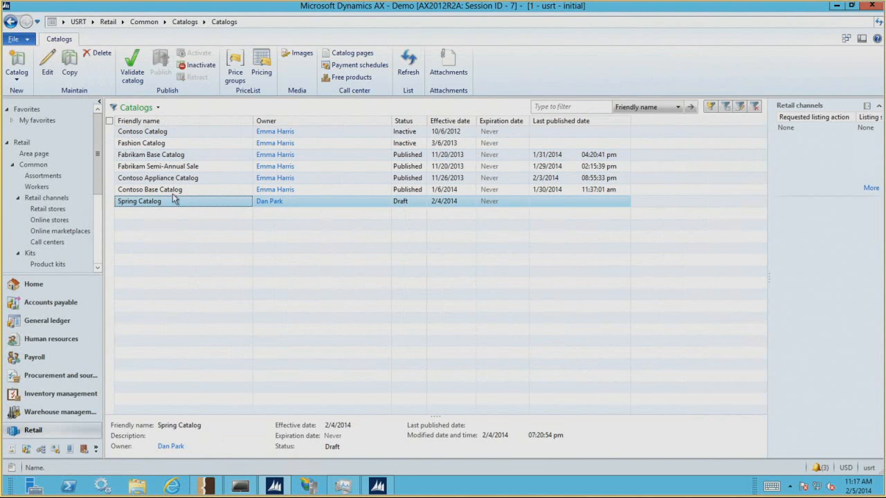
click(47, 73)
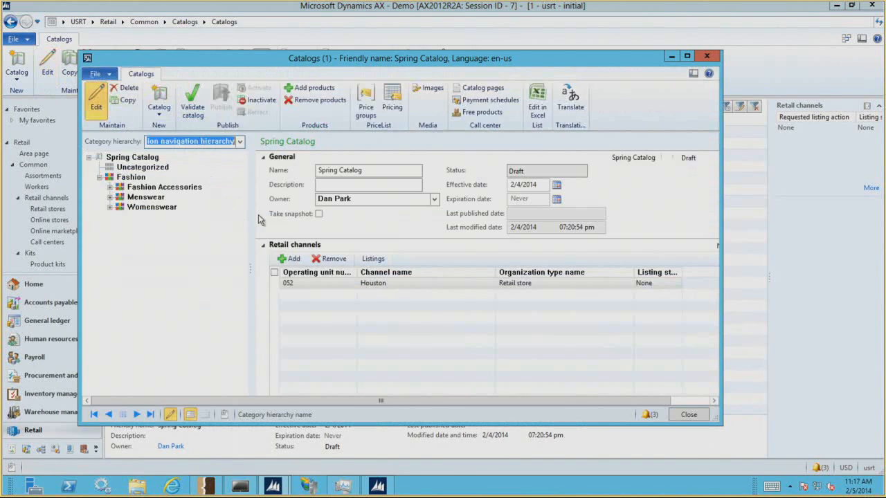
click(141, 181)
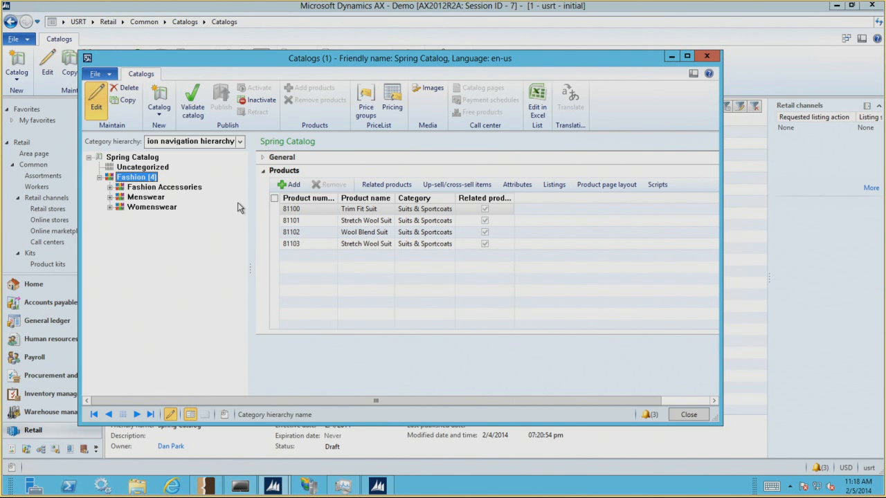
click(539, 107)
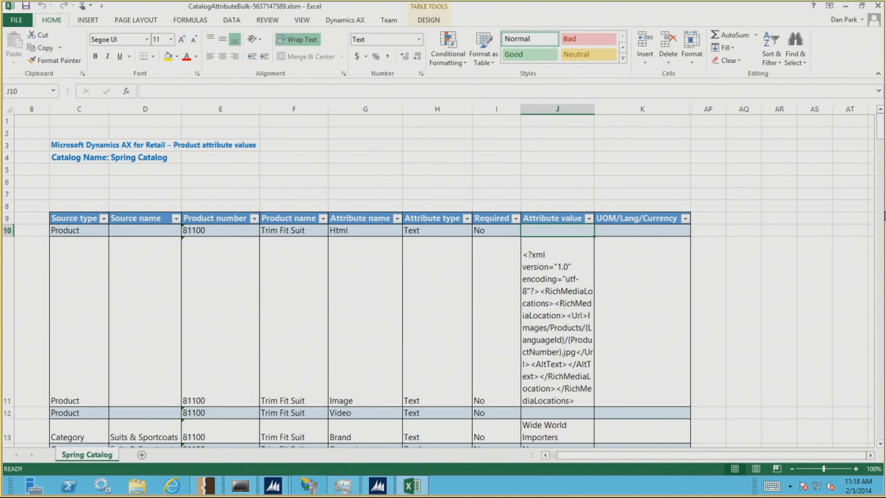
Examine the Trim Fit Suit attribute values and the permitted options for TallSizeAvailable and Fabric
click(882, 419)
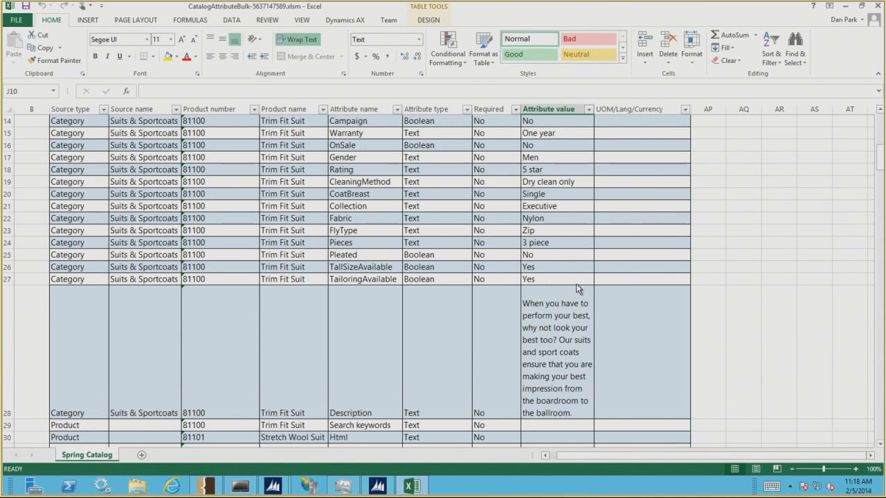
click(562, 267)
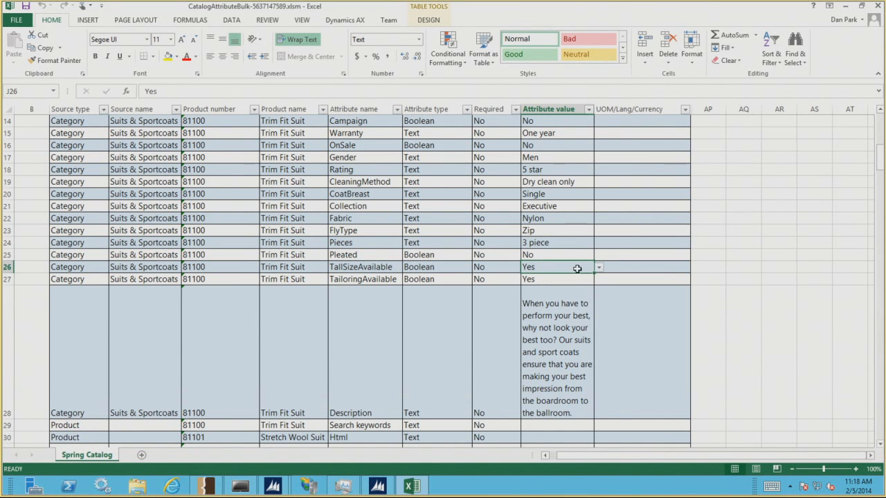
click(598, 269)
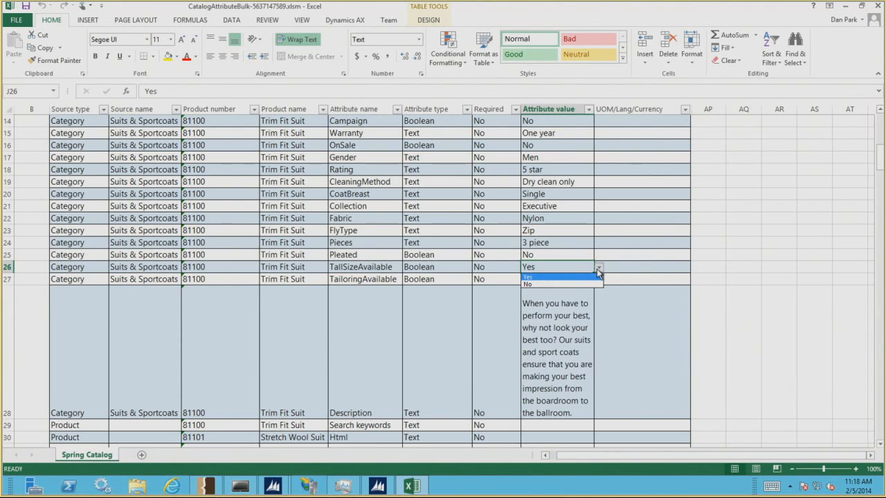
click(562, 219)
click(563, 218)
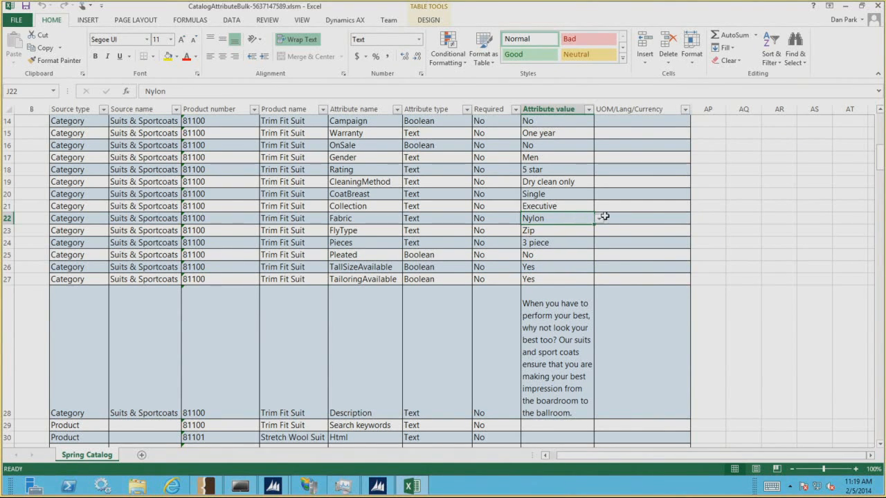
click(599, 220)
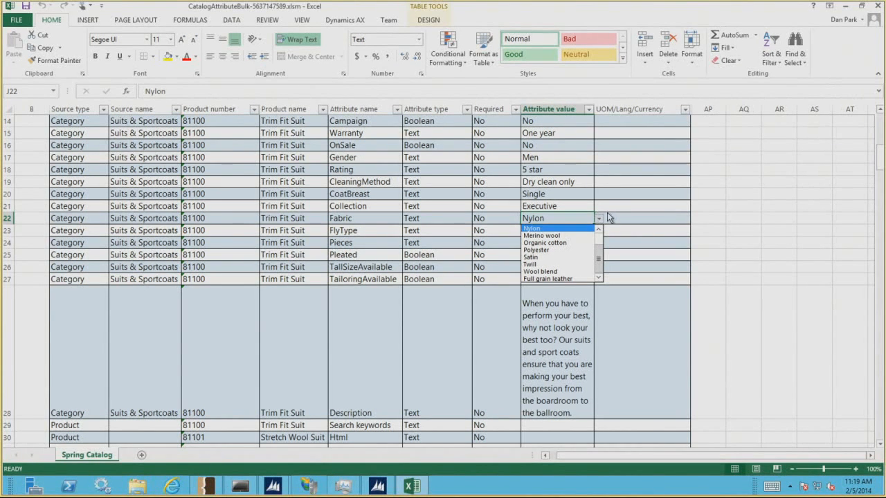
click(879, 132)
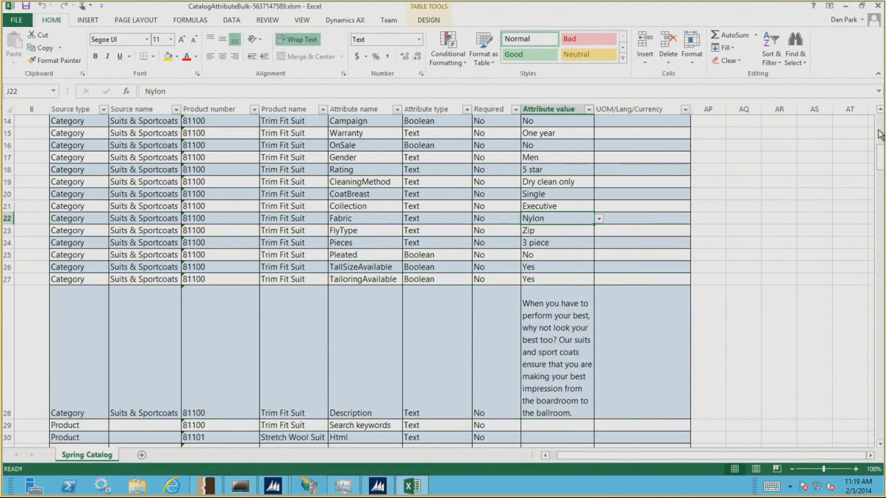
Filter the attribute table's Source name column to show only Houston
click(879, 134)
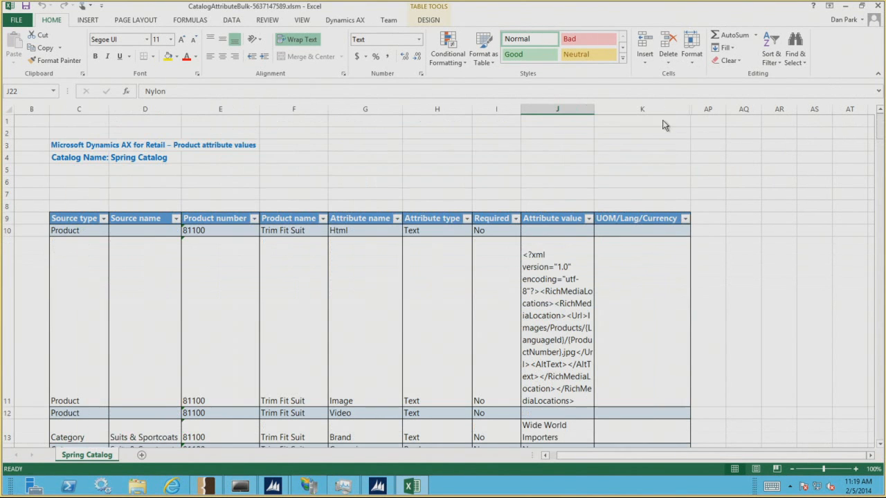
click(176, 219)
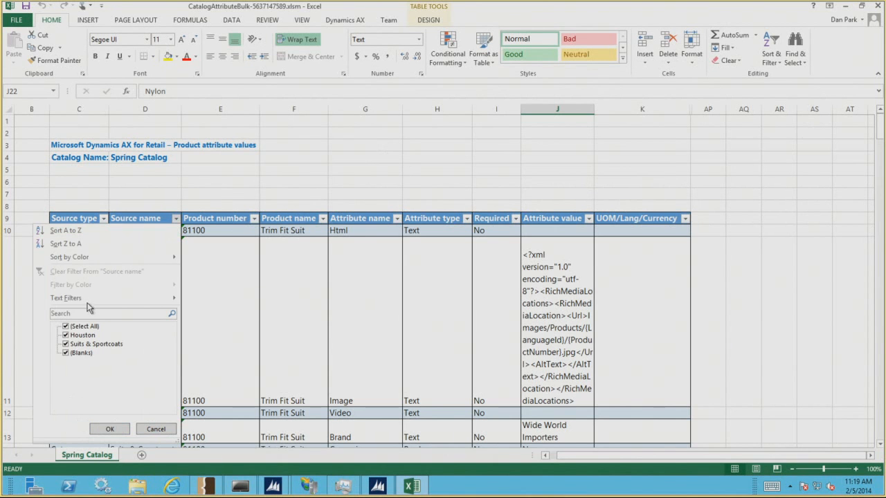
click(66, 326)
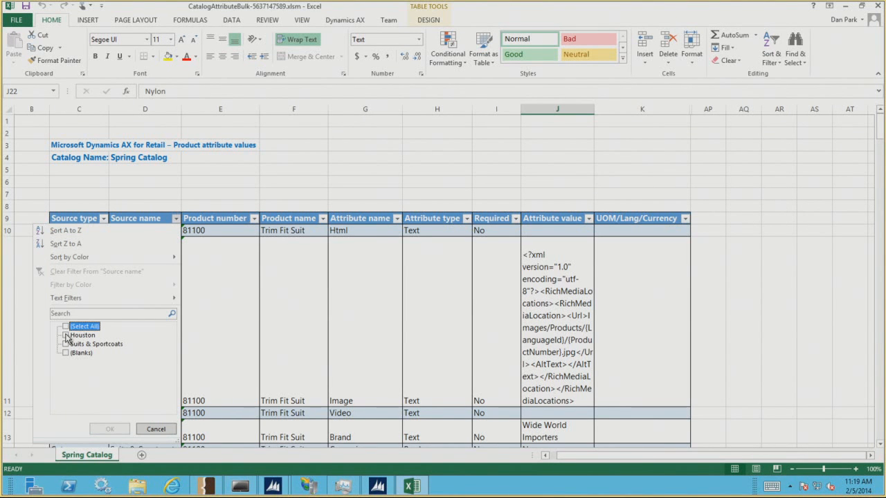
click(66, 336)
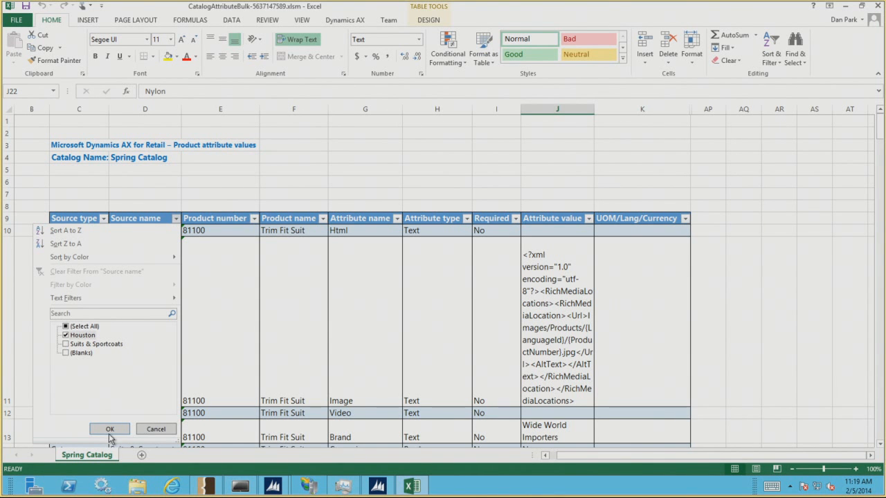
click(112, 429)
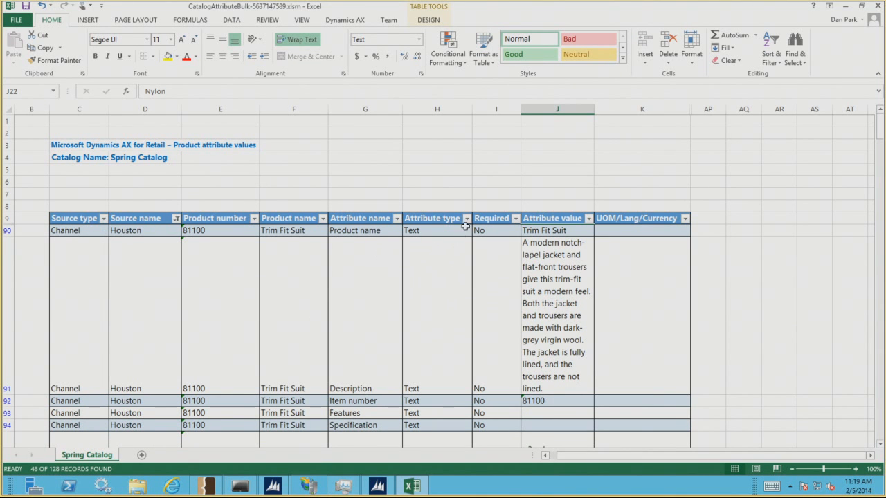
Filter the attribute table's Attribute name column to show only Brand
click(397, 218)
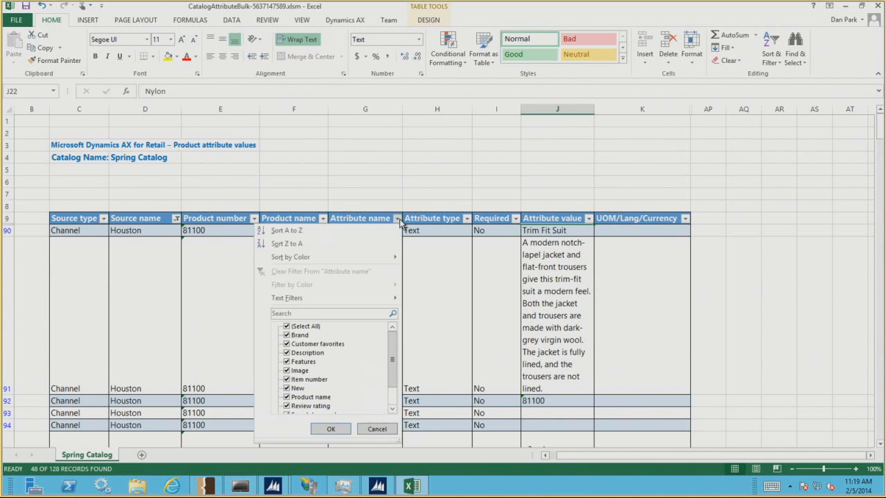
click(288, 327)
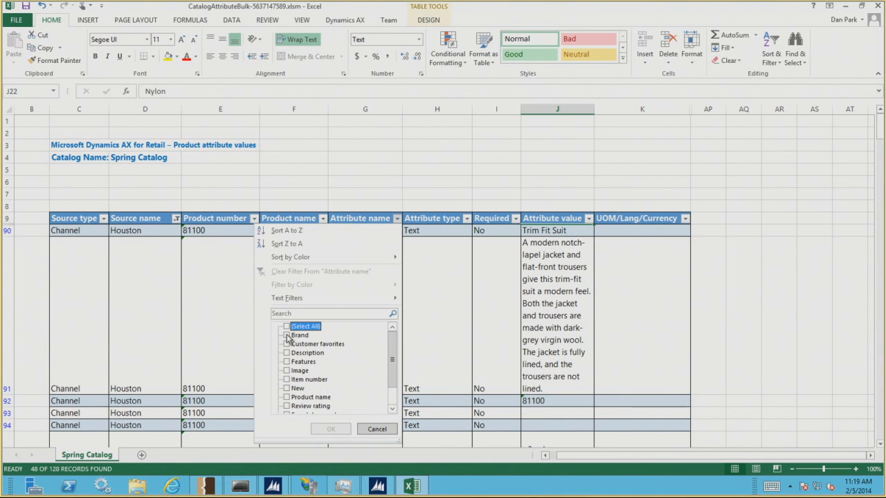
click(287, 335)
click(332, 430)
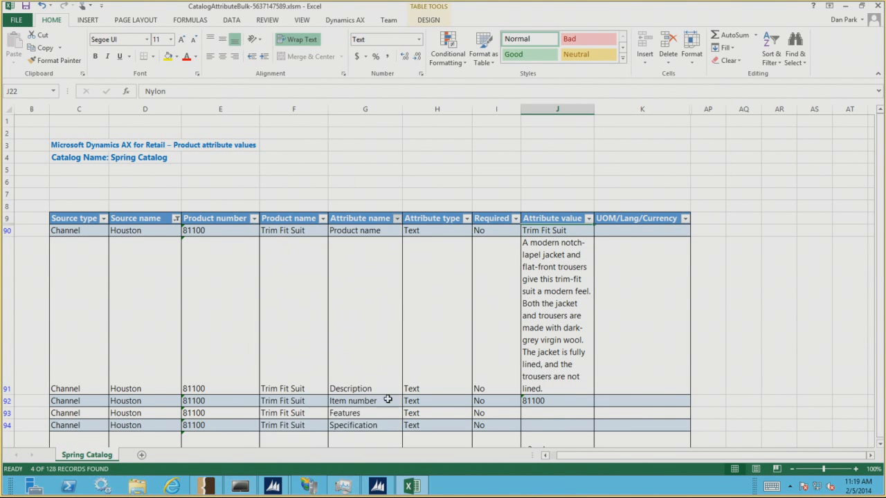
Change the Trim Fit Suit's Brand attribute value to Top Brand
click(557, 231)
double_click(556, 231)
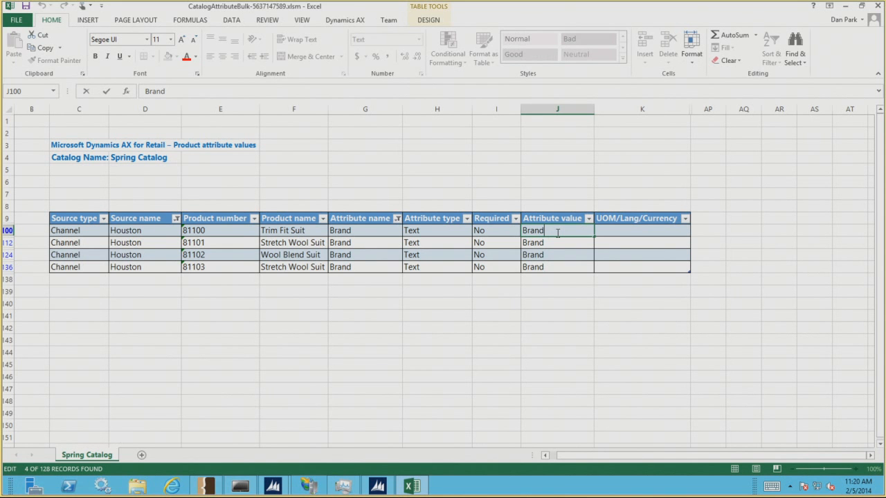
key(Home)
text(Top)
key(End)
key(ctrl+shift+Left)
key(ctrl+shift+Left)
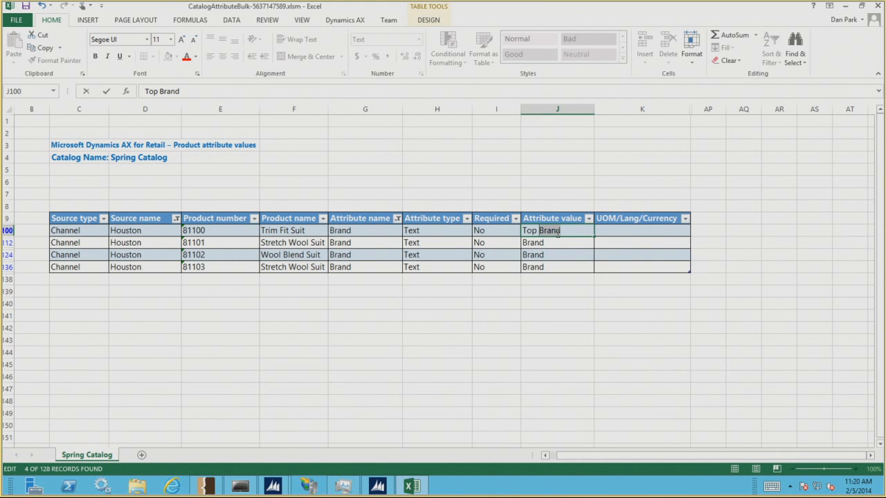
key(ctrl+c)
key(Return)
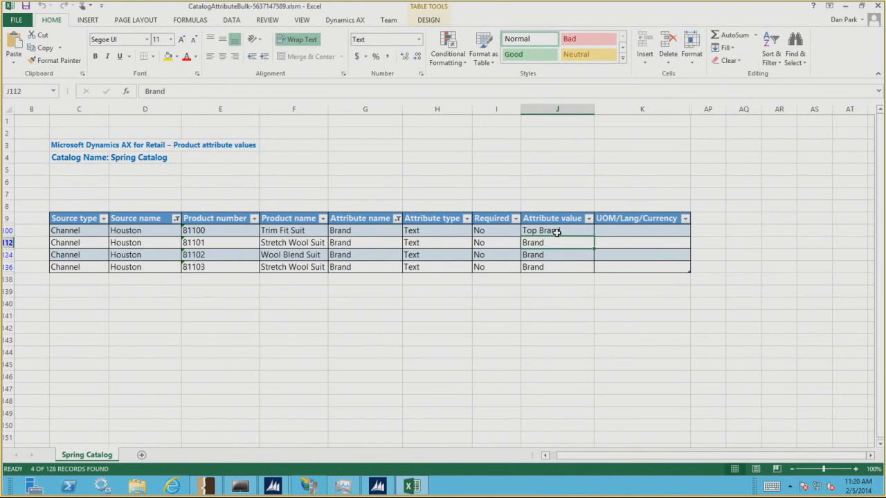
Copy the Top Brand value into the Brand attribute of products 81101, 81102 and 81103
click(557, 231)
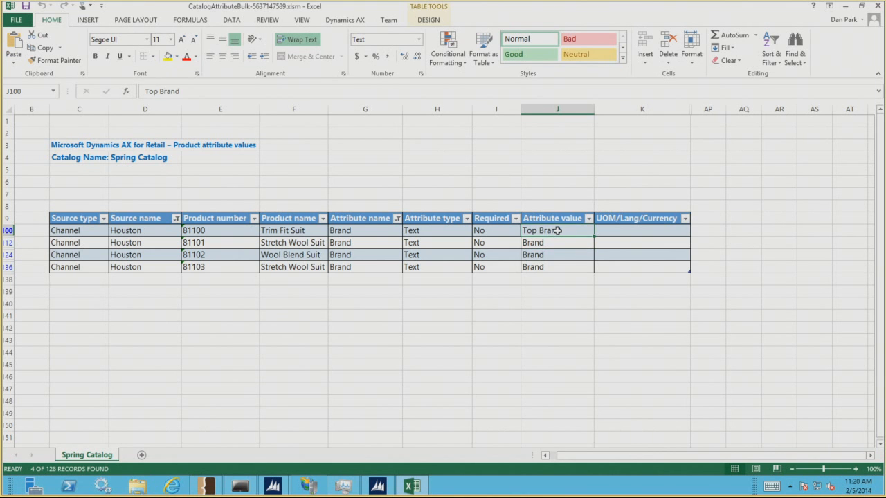
double_click(570, 234)
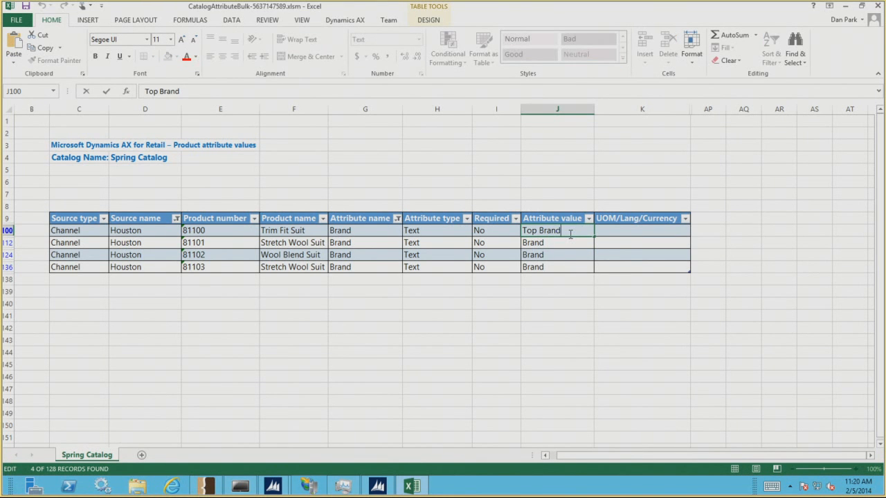
key(ctrl+shift+Left)
key(ctrl+shift+Left)
key(Return)
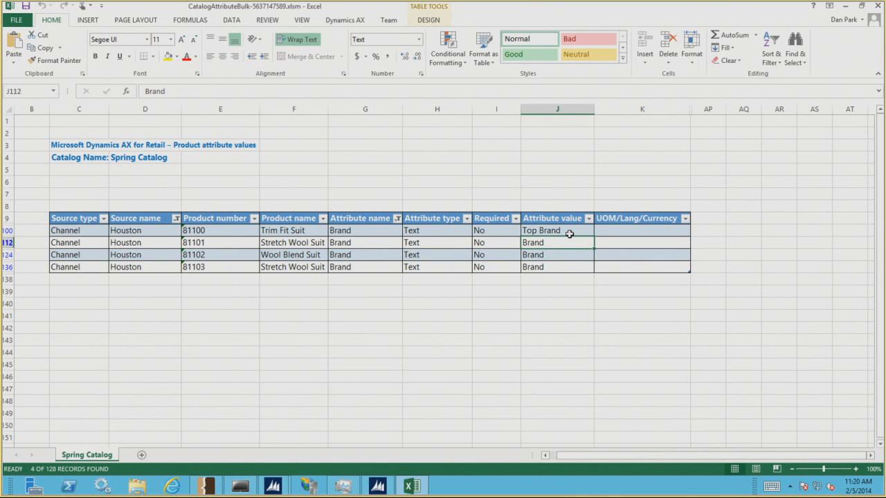
key(ctrl+v)
key(Return)
key(ctrl+v)
key(Return)
key(ctrl+v)
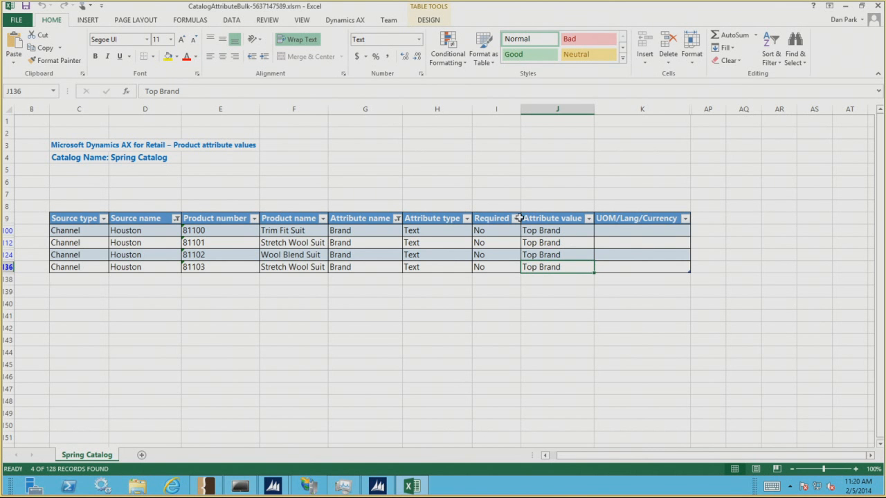
Publish all attribute changes to Dynamics AX and view the publishing status sheet
click(357, 26)
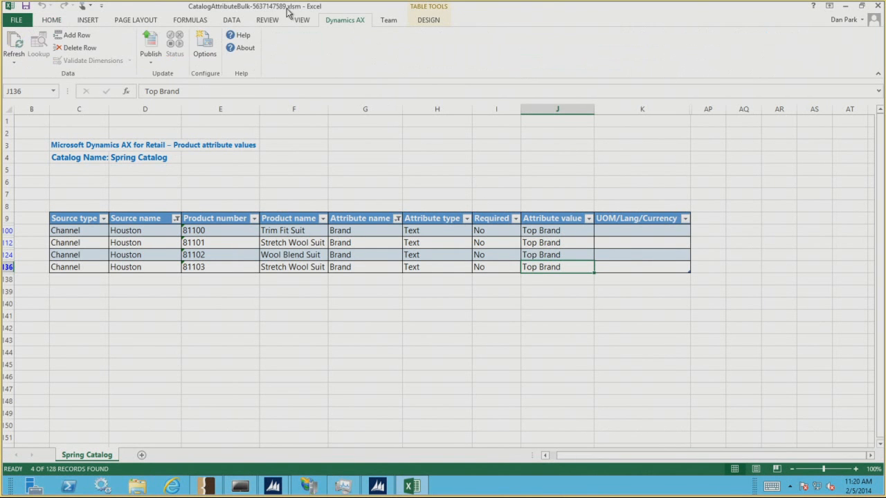
click(149, 60)
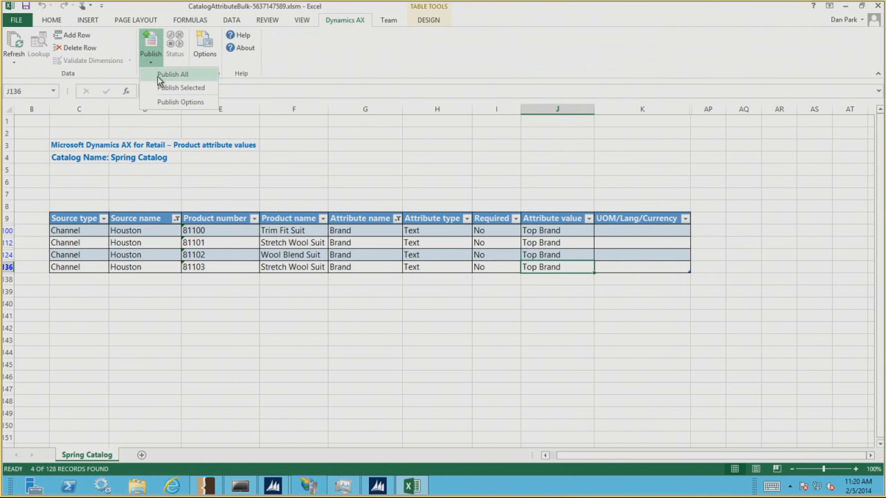
click(159, 74)
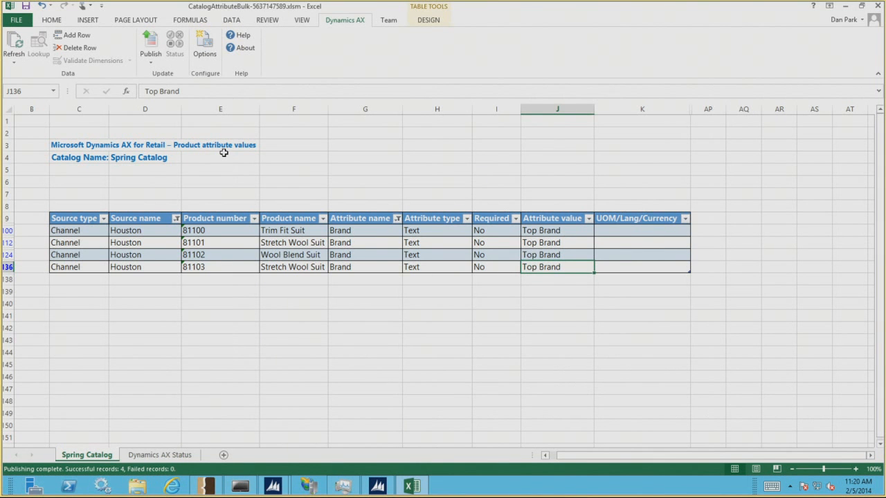
click(164, 455)
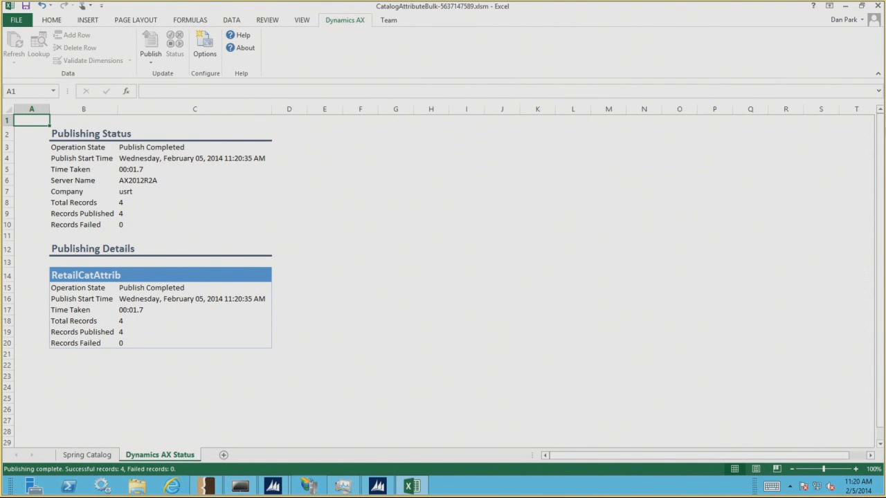
Switch to Dynamics AX, check product 81100's Houston channel attributes for the Brand value, and close the Spring Catalog
click(845, 8)
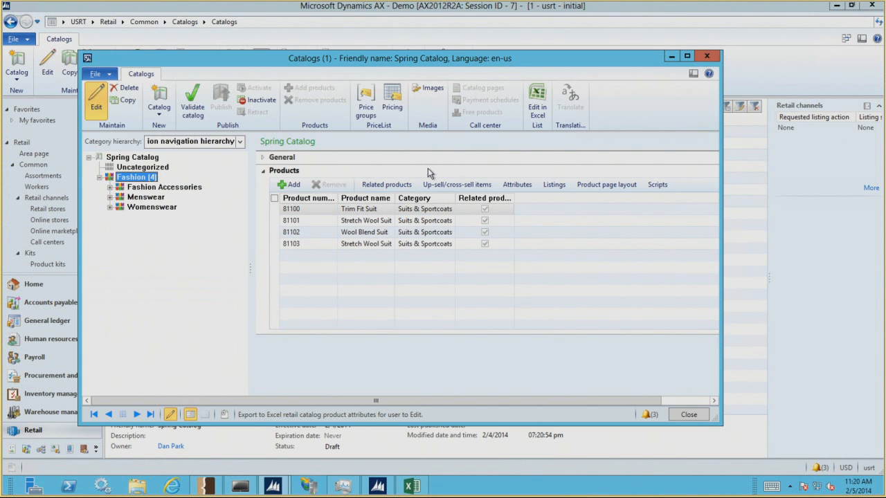
click(508, 186)
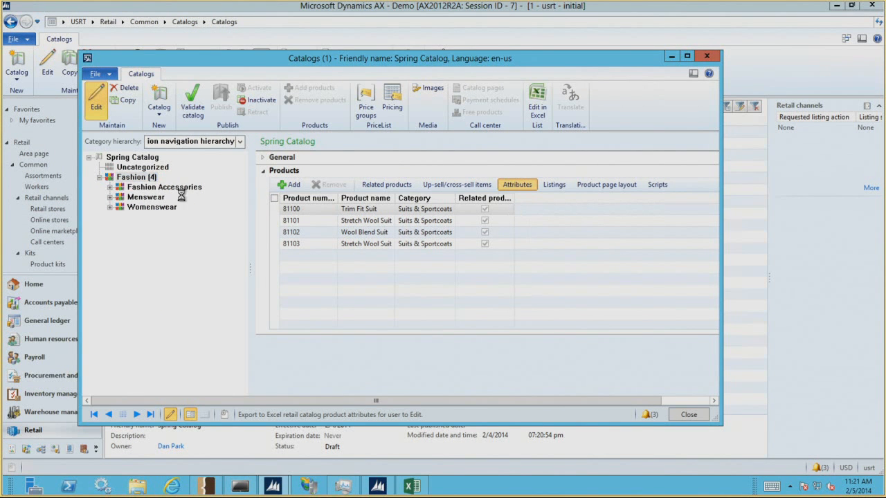
click(155, 167)
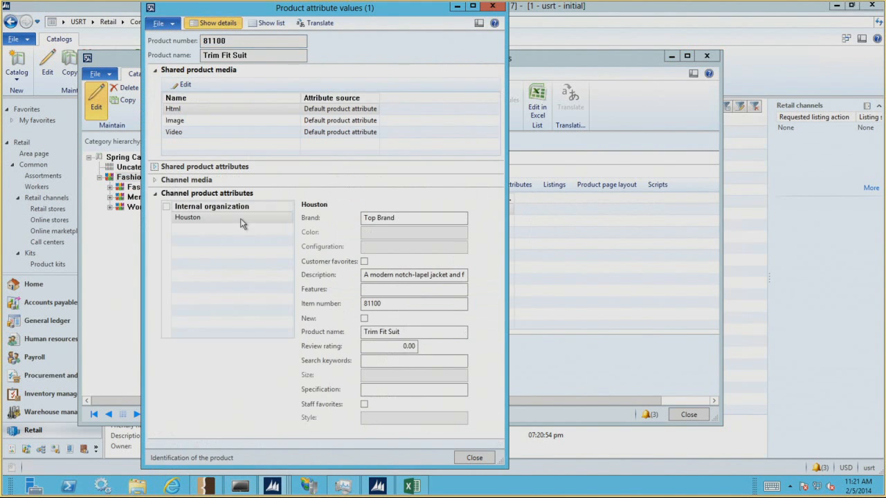
click(421, 219)
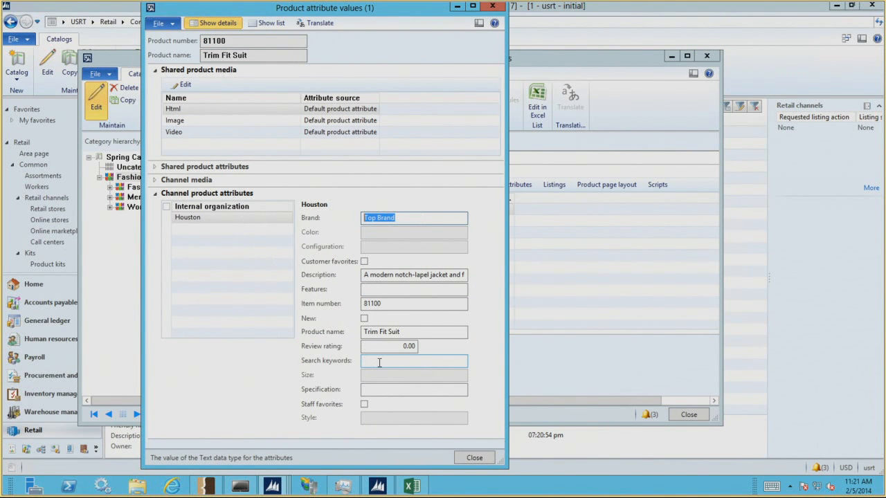
key(Escape)
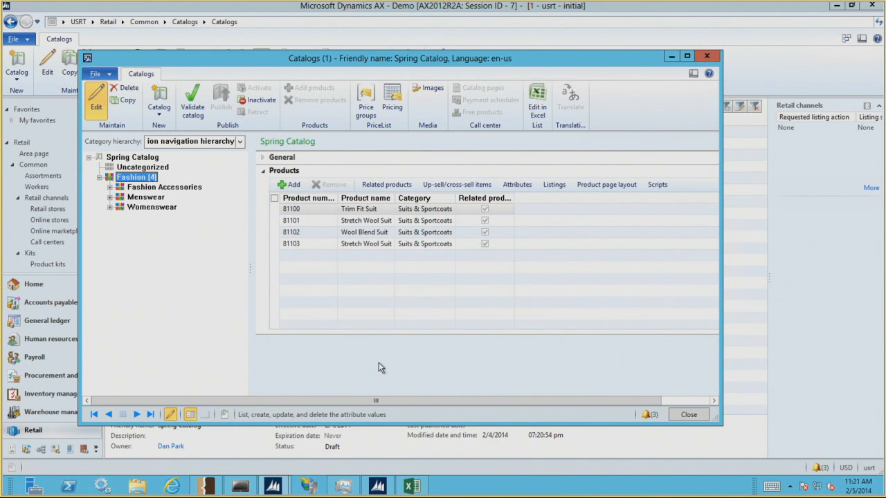
key(Escape)
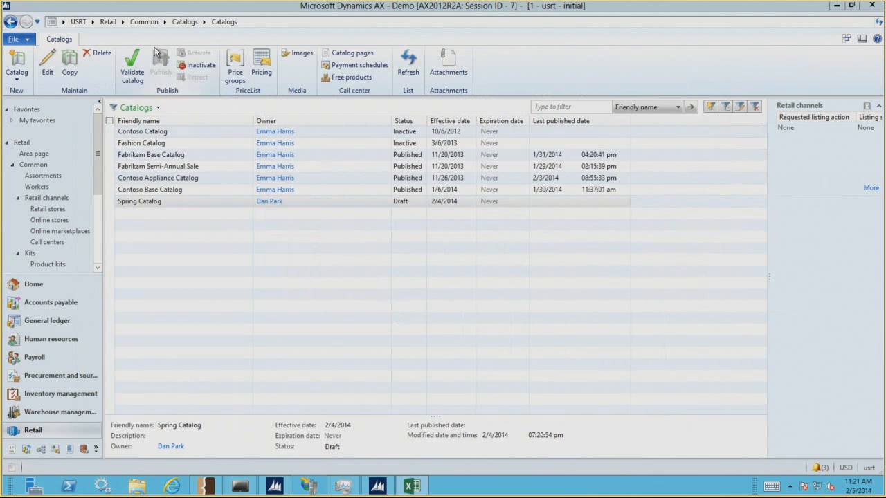
Go to the Retail area's retail stores and open the store product attributes for the Boston store
click(105, 25)
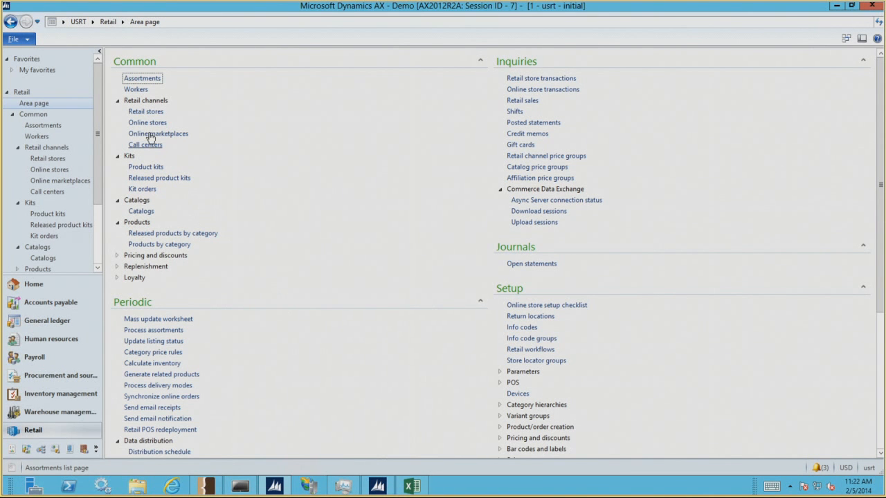
click(148, 112)
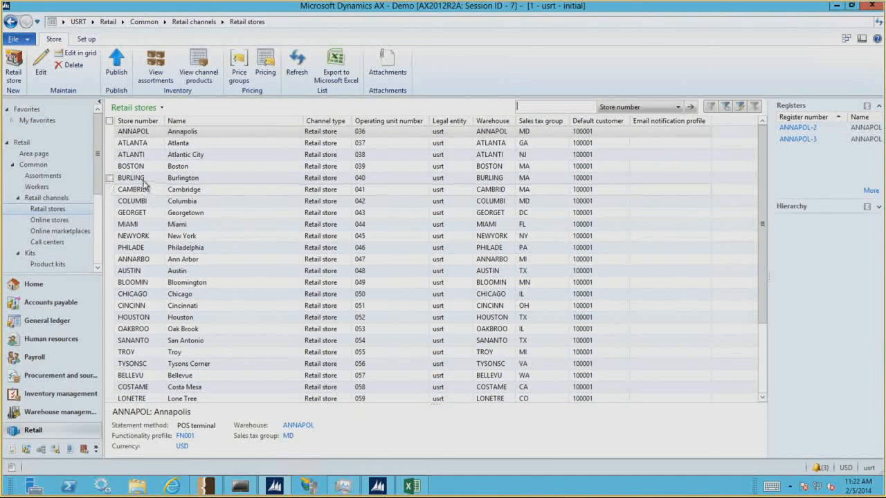
click(142, 169)
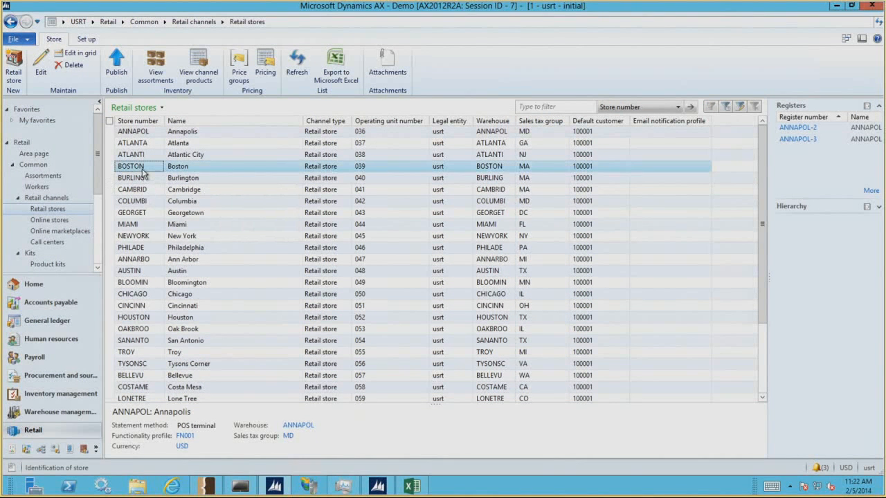
click(88, 41)
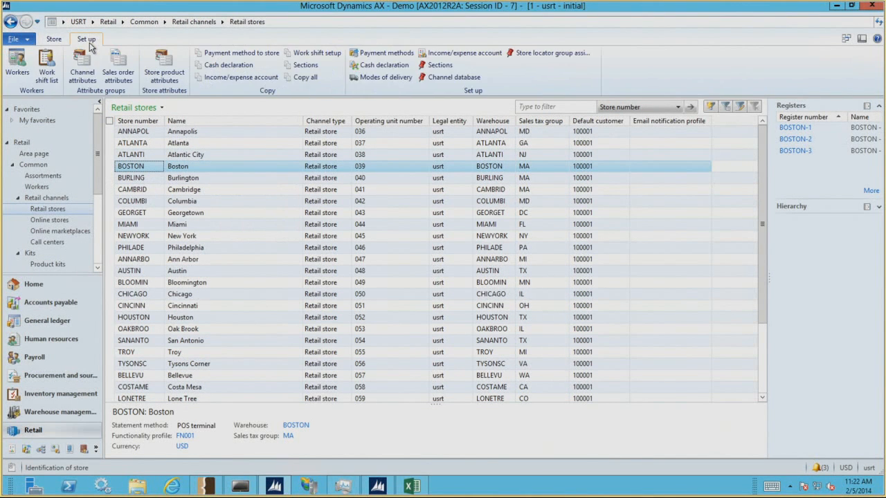
click(159, 74)
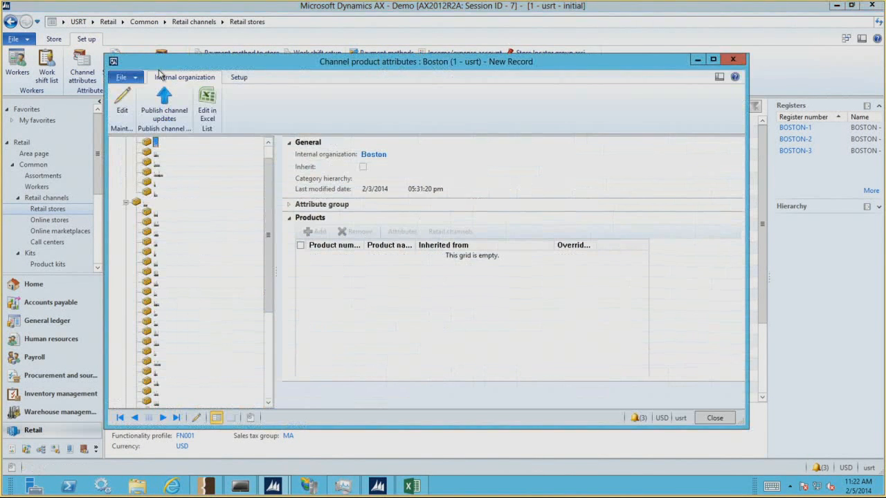
key(Escape)
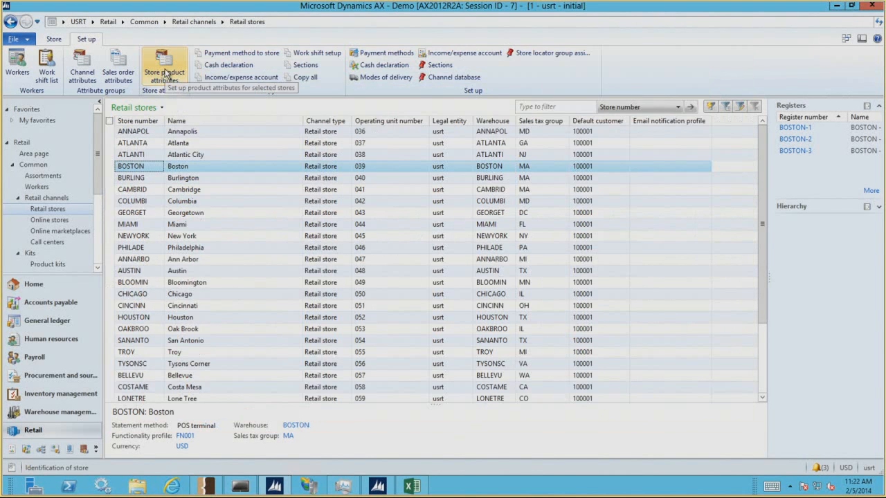
click(164, 74)
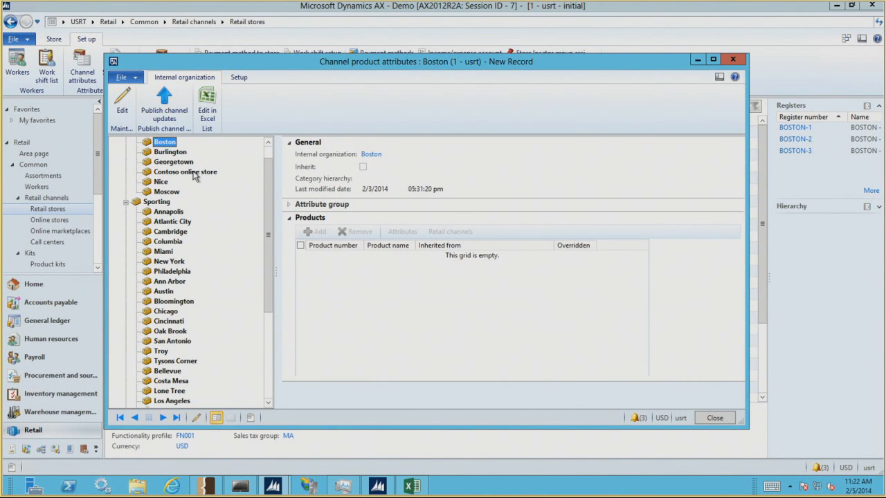
Edit the Electronics organization's channel product attributes and add products 1101 and 1102 from the Electronics category
scroll(197, 170, up, 1)
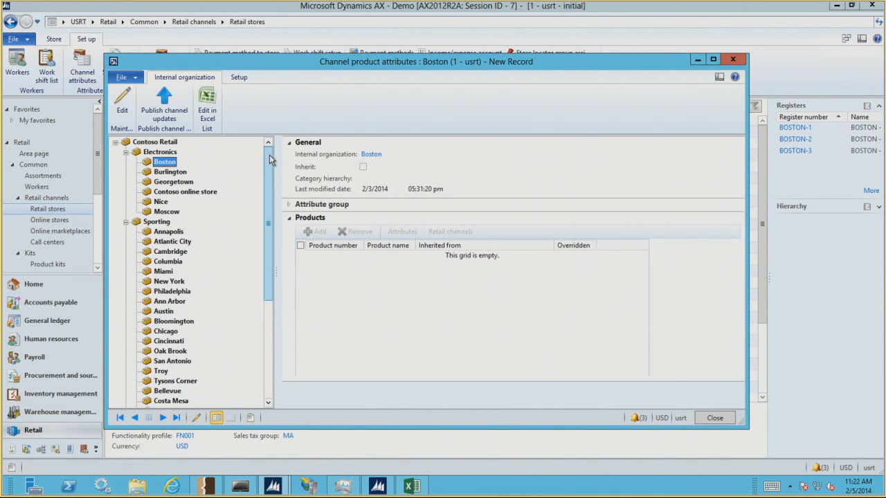
click(164, 155)
click(125, 111)
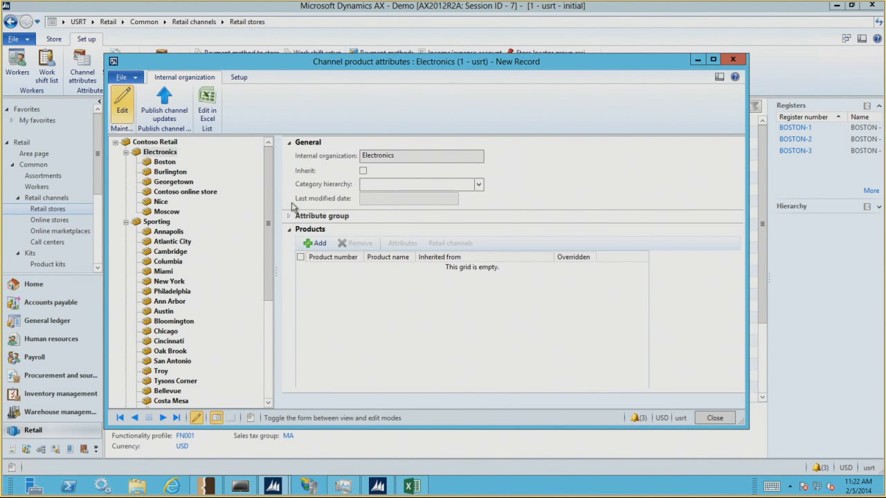
click(311, 243)
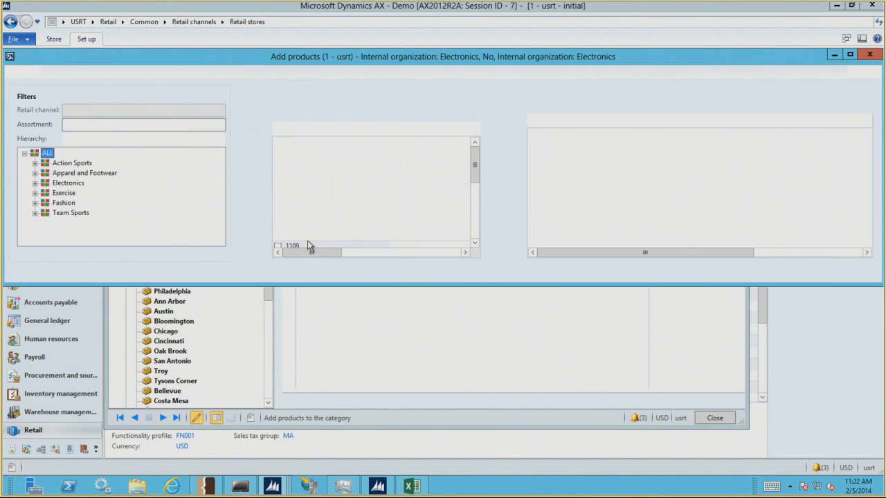
click(58, 185)
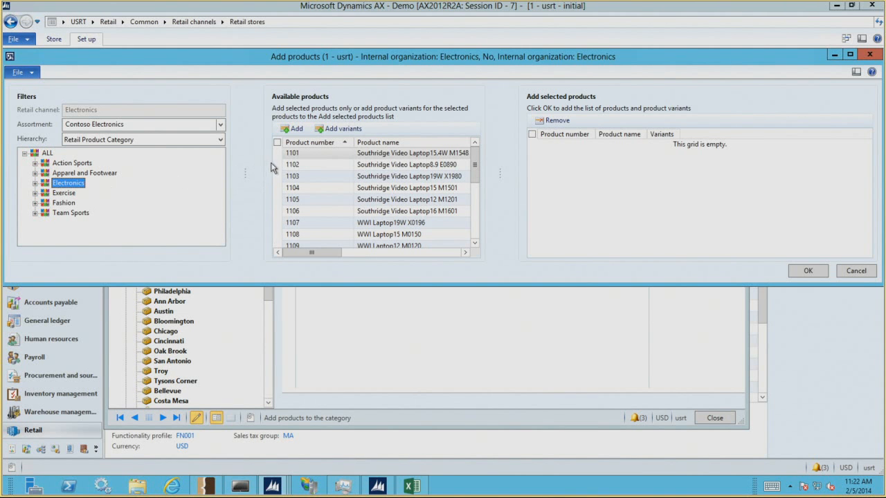
click(277, 164)
click(277, 153)
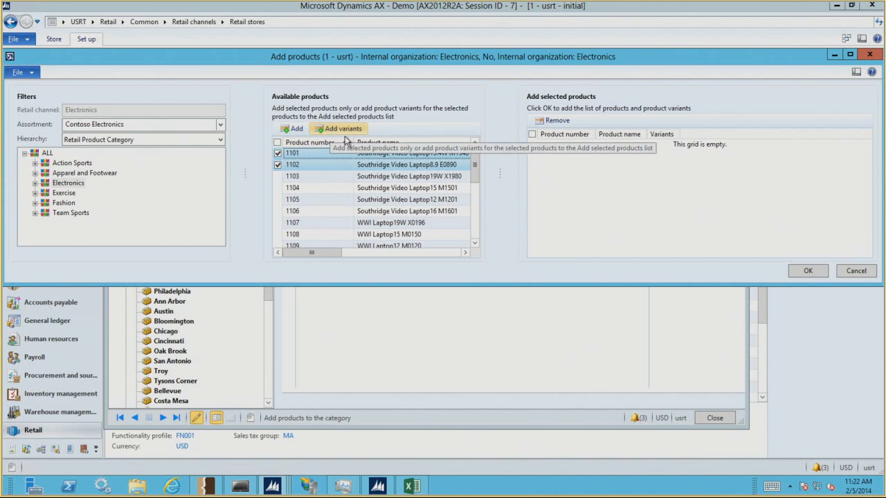
click(345, 142)
click(296, 129)
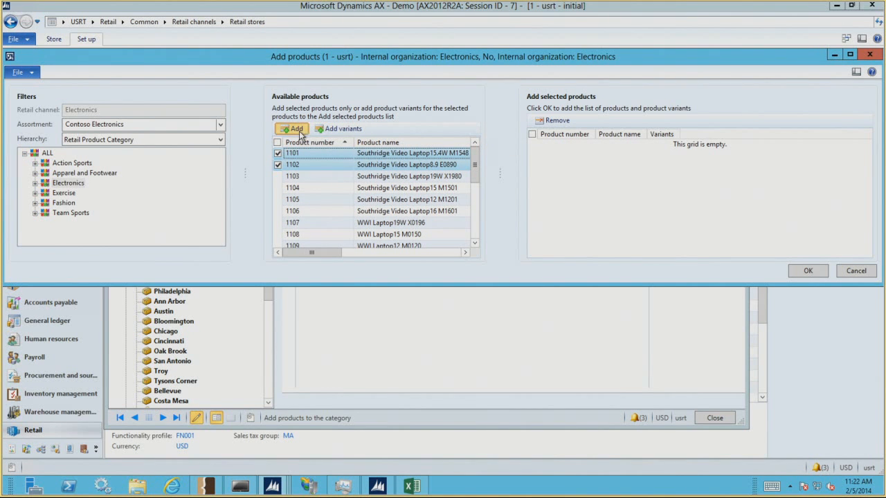
click(806, 271)
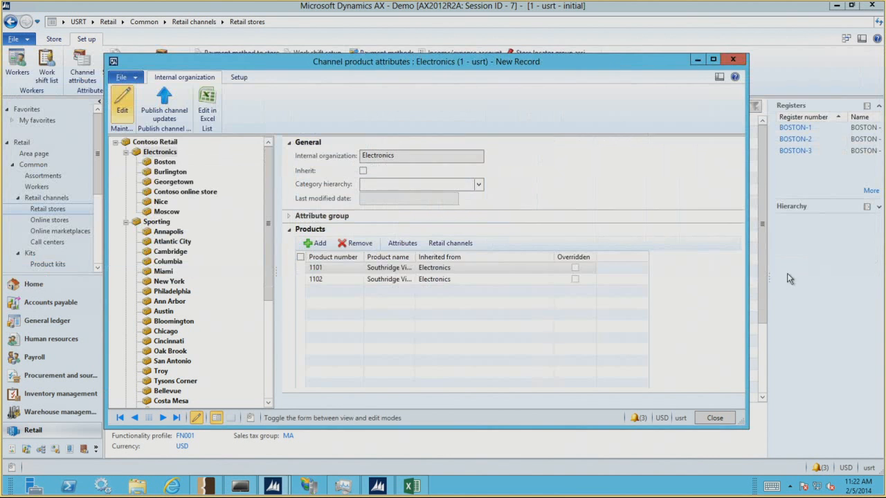
Set the Electronics organization's category hierarchy to Contoso online hierarchy, and enable attribute inheritance for the Boston and Burlington stores
click(478, 184)
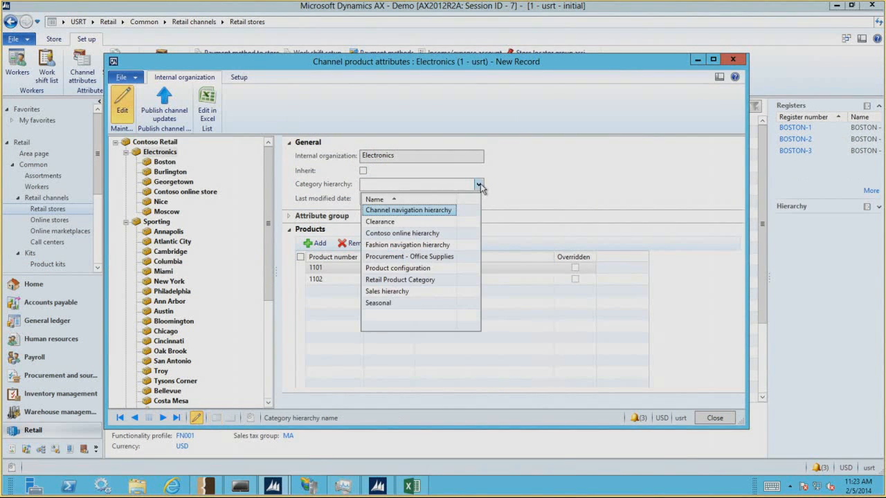
click(418, 233)
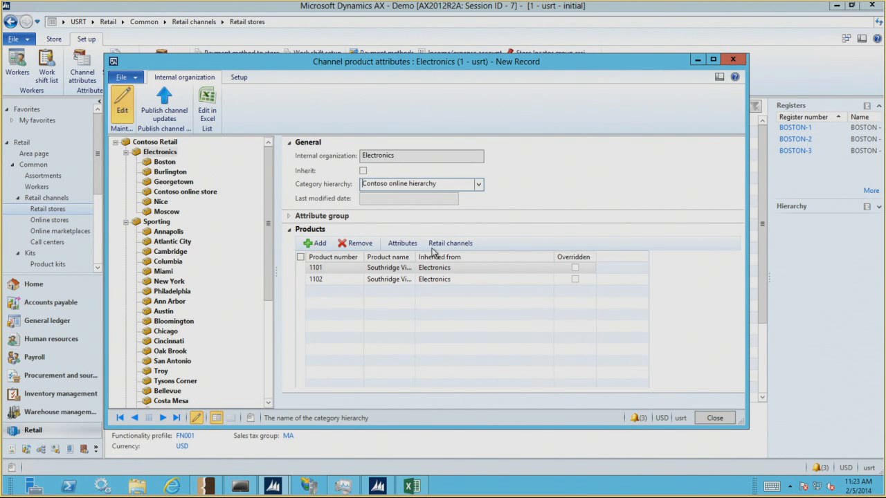
click(162, 163)
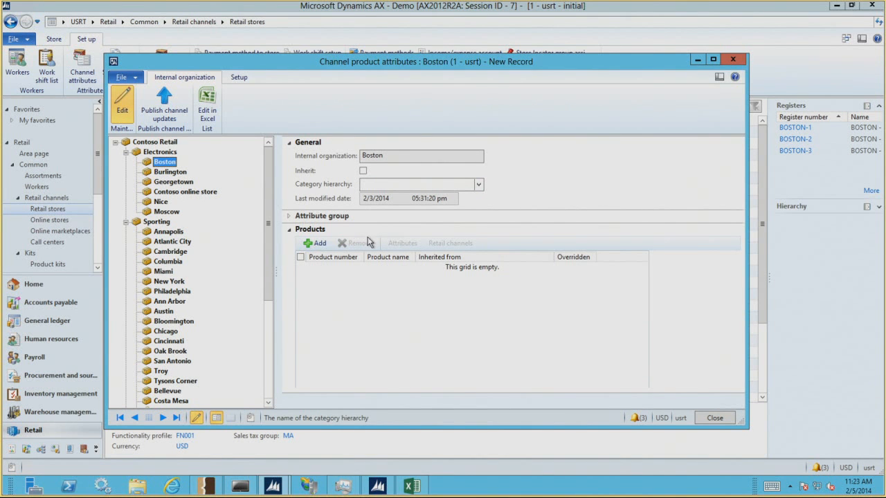
click(363, 171)
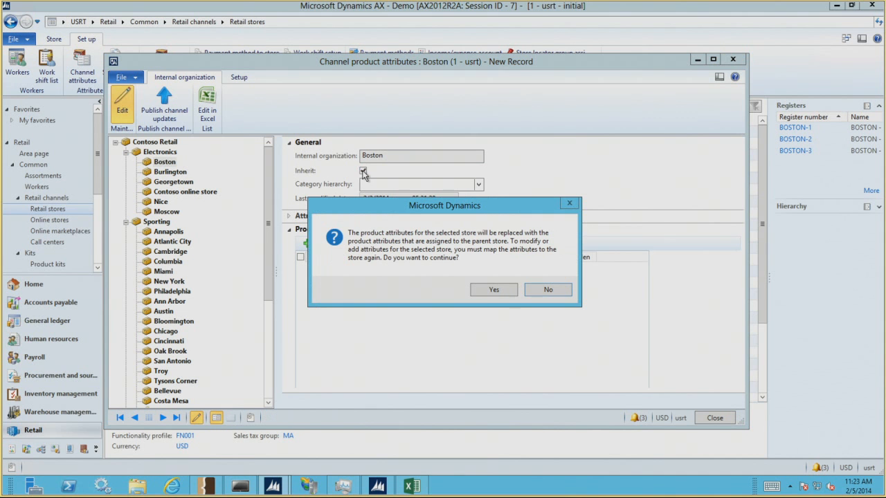
click(492, 290)
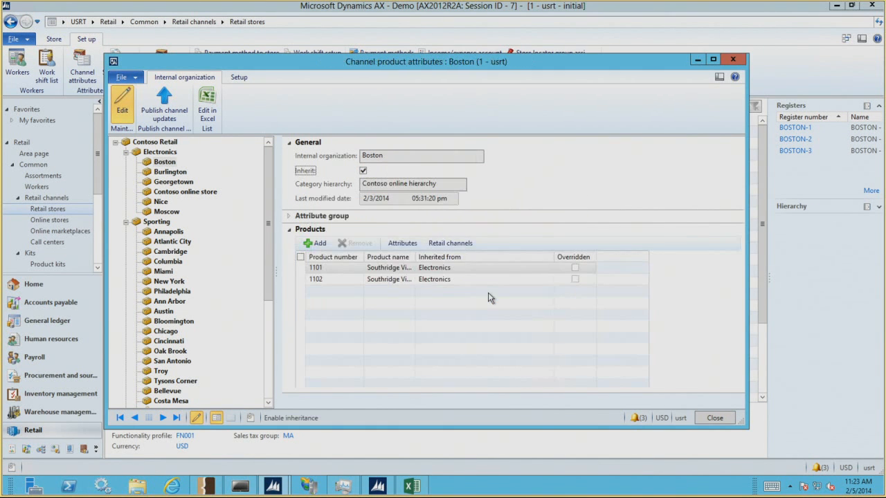
click(170, 172)
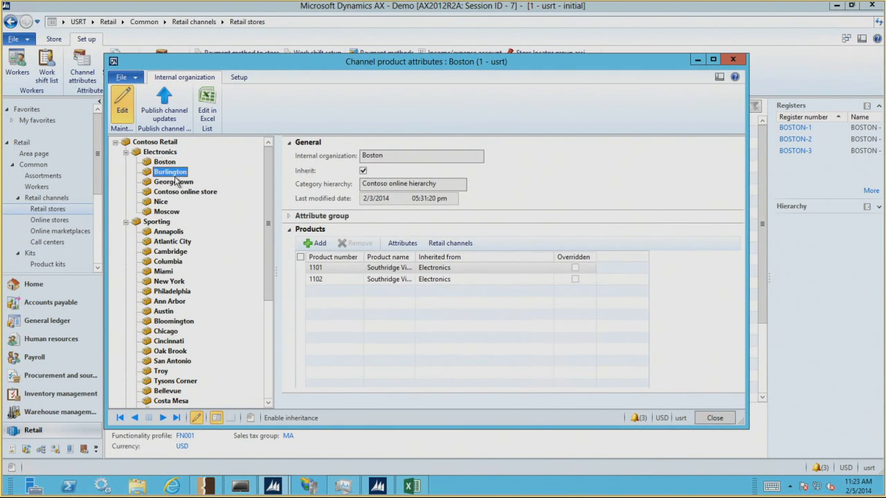
click(362, 171)
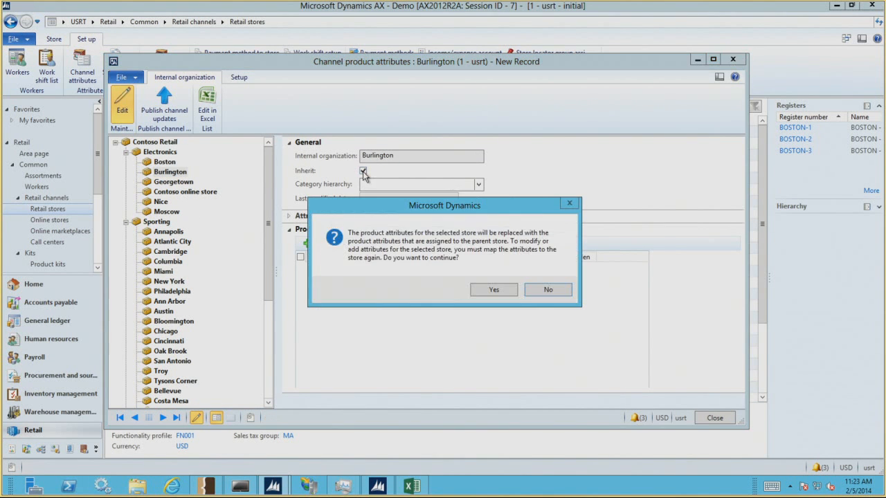
click(493, 291)
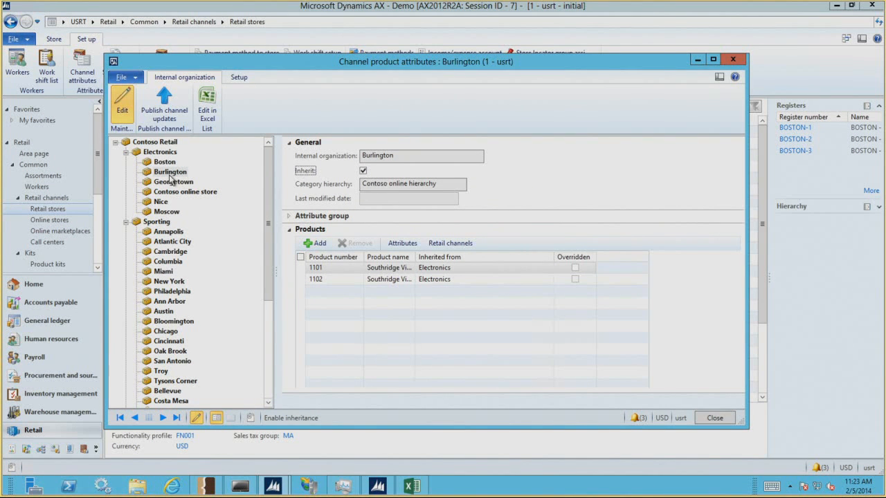
Change product 1101's Description in the Electronics channel product attributes to "Southridge Video Laptop 1"
click(162, 153)
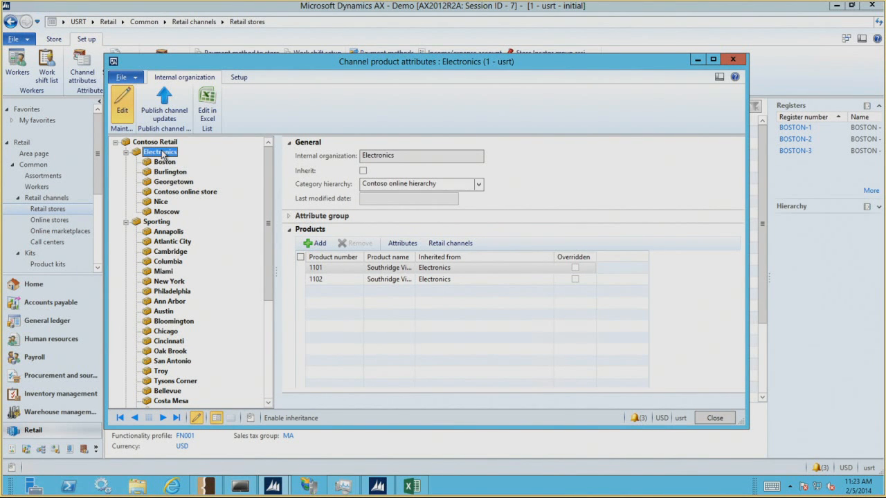
click(404, 244)
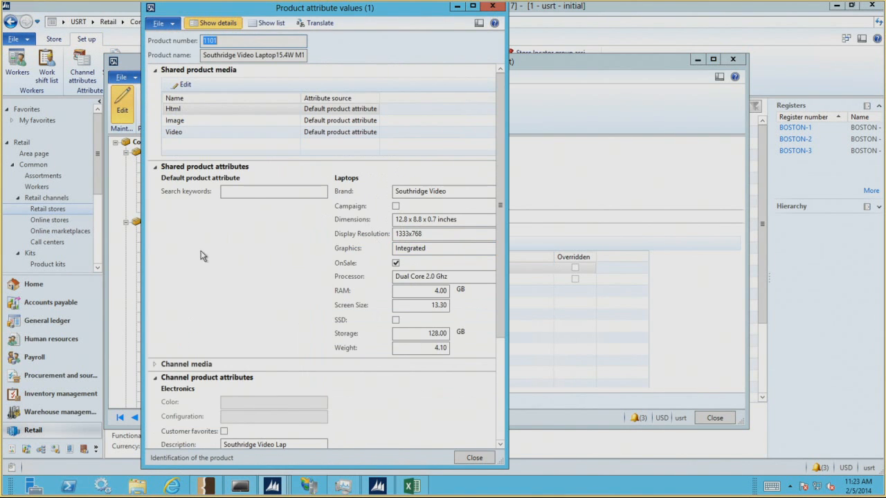
click(155, 167)
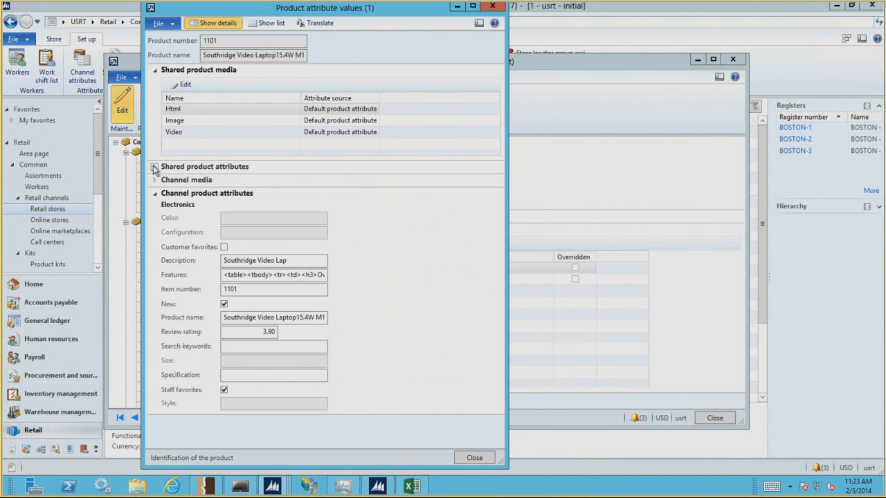
click(306, 263)
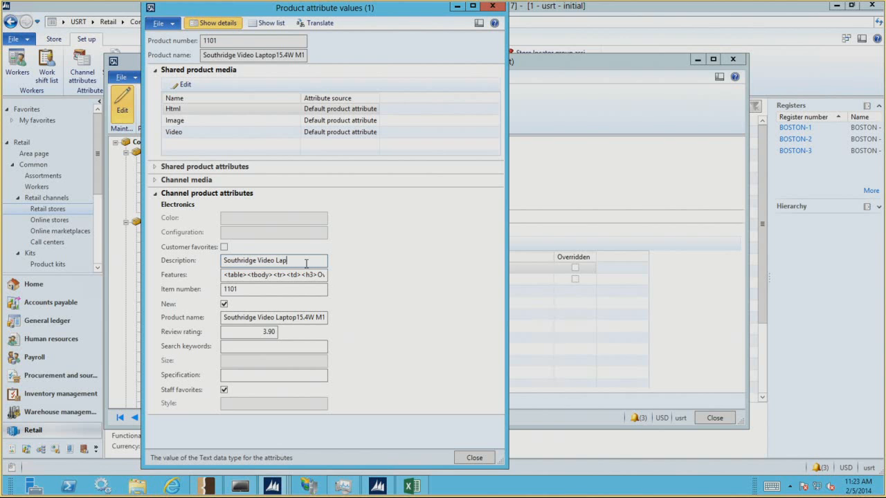
text(top 1)
click(483, 458)
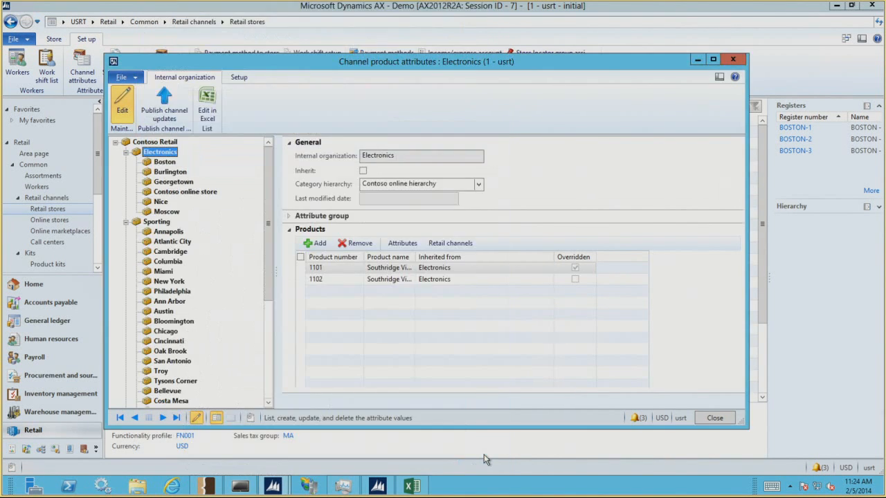
Check the inherited Description of product 1101 in the Boston store's channel attributes, and close the channel product attributes form
click(168, 165)
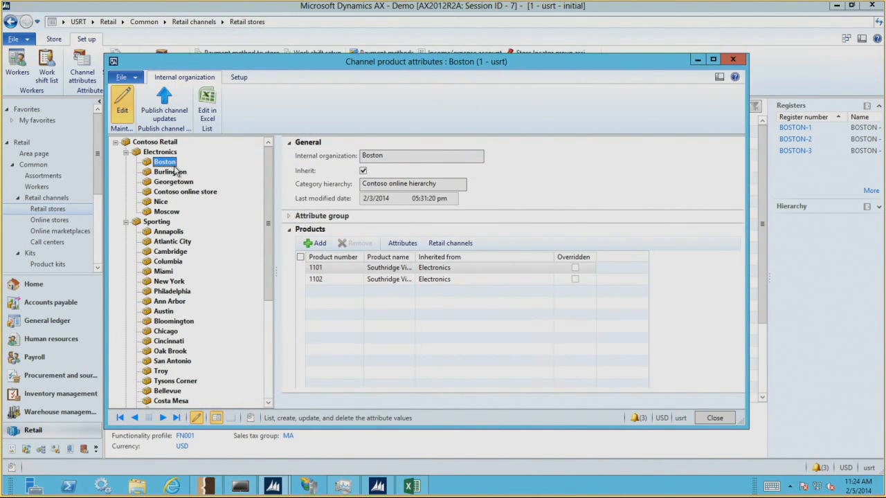
click(404, 245)
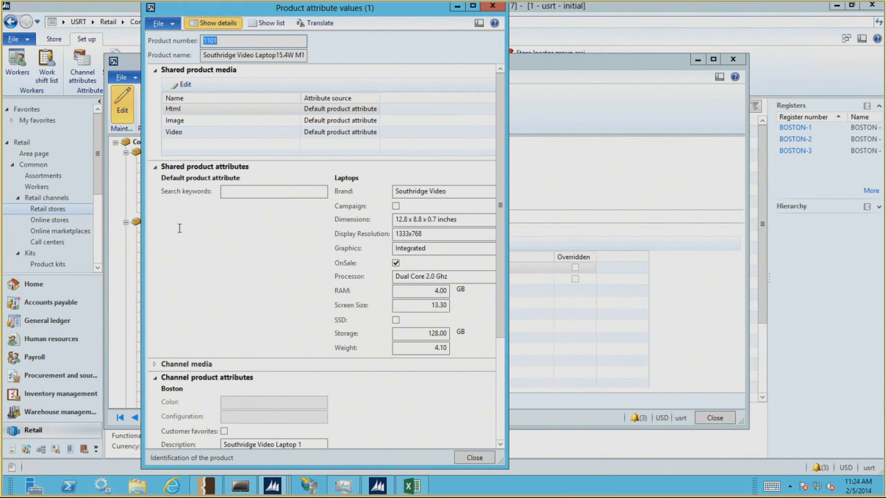
click(157, 167)
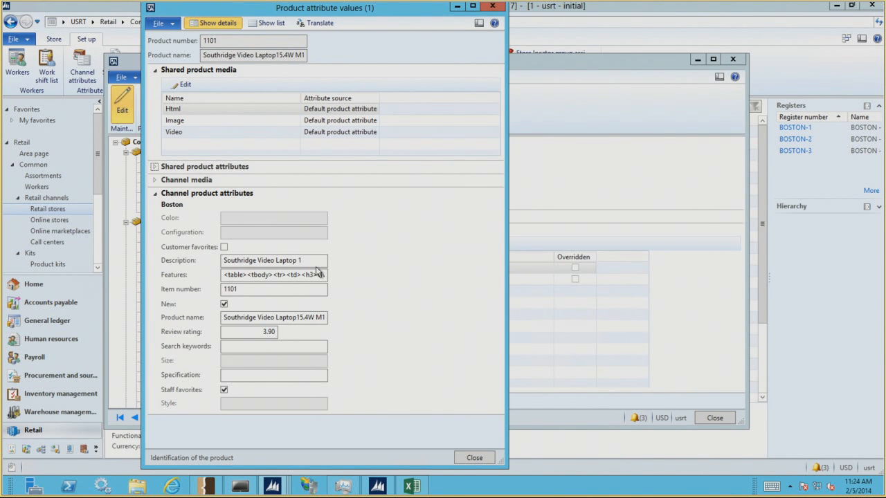
key(Escape)
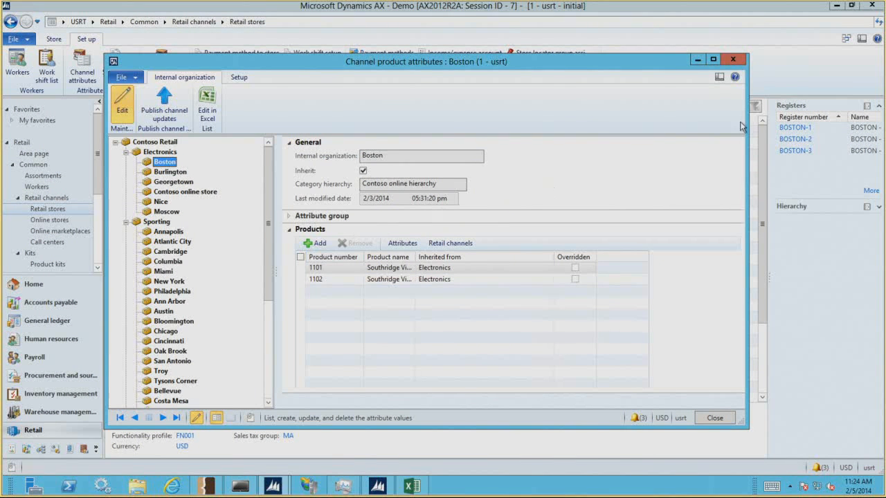
click(731, 61)
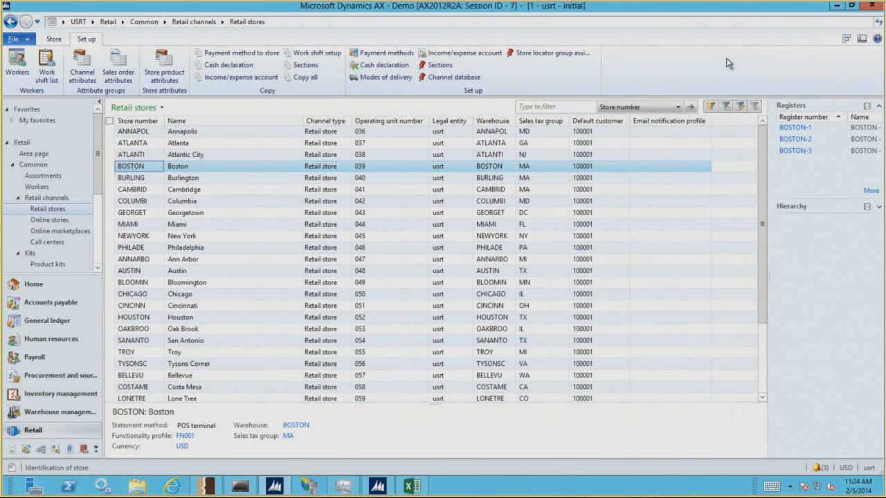
Switch from Dynamics AX to the tablet point of sale app, start a new sale and open the current store's product catalogs
click(834, 8)
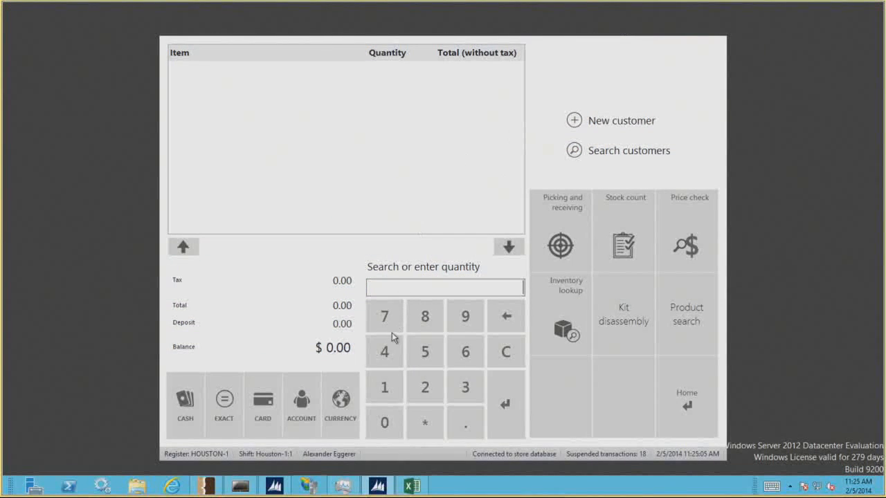
click(235, 488)
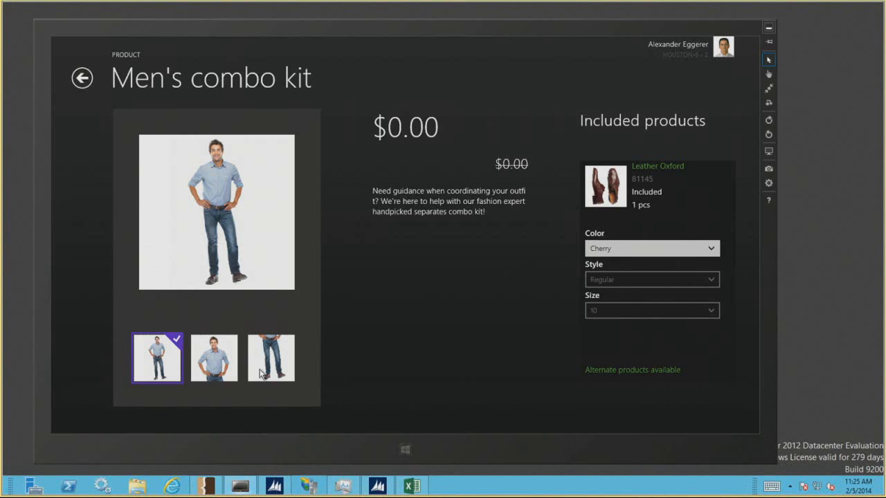
right_click(340, 317)
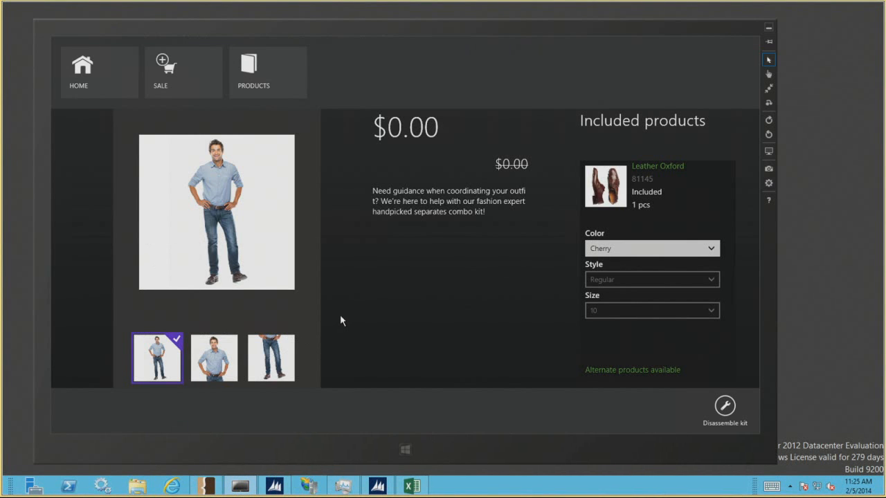
click(174, 74)
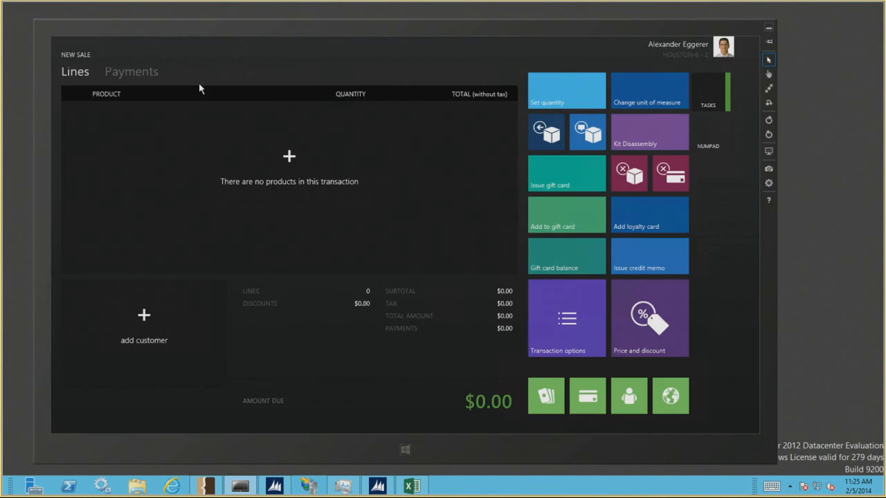
right_click(390, 198)
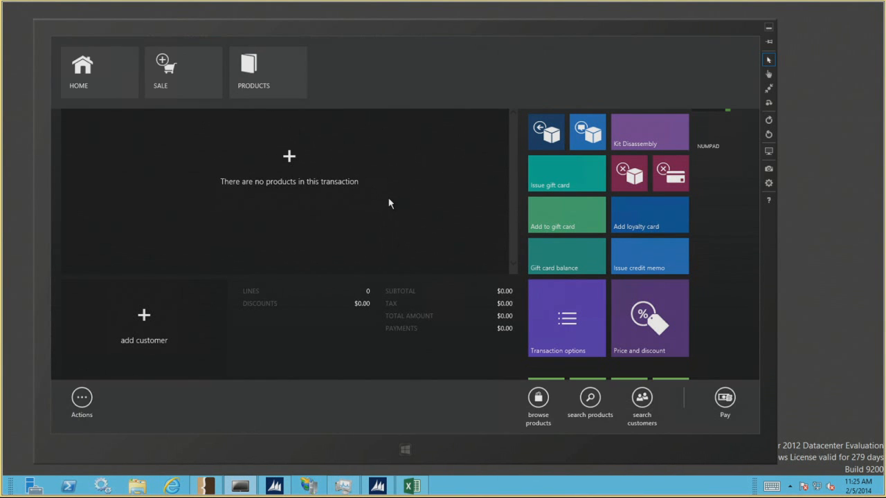
click(266, 74)
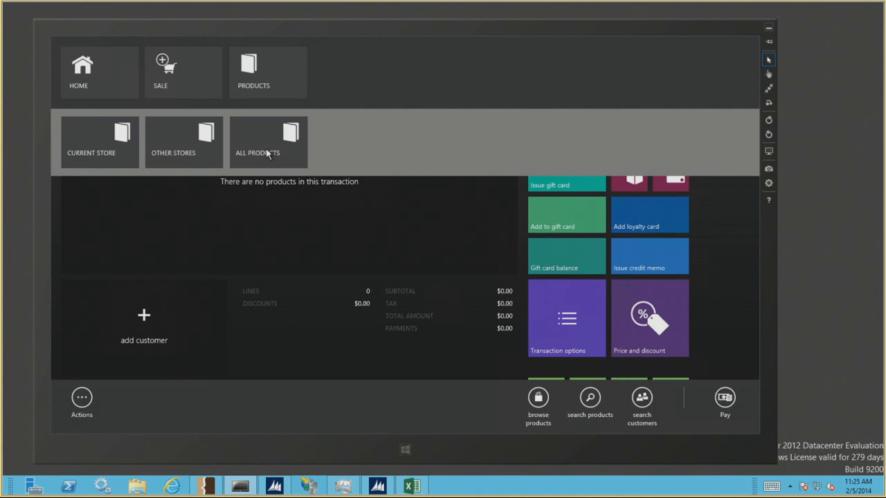
click(106, 147)
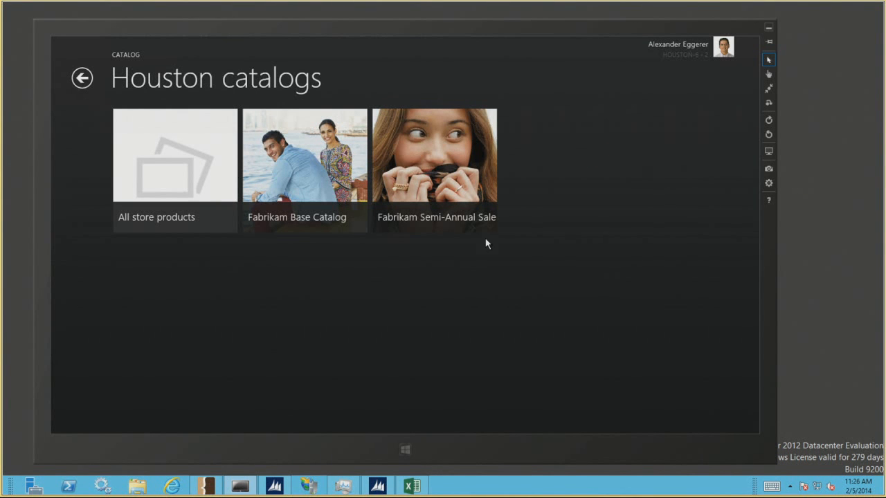
Open the Fabrikam Base Catalog, look through its categories and go to Casual Shirts under Menswear
click(346, 174)
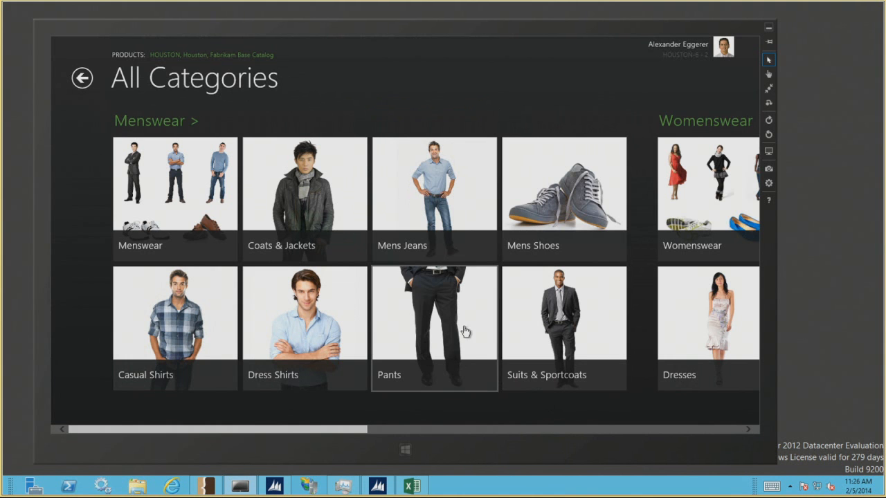
mouse_move(415, 6)
scroll(537, 305, down, 10)
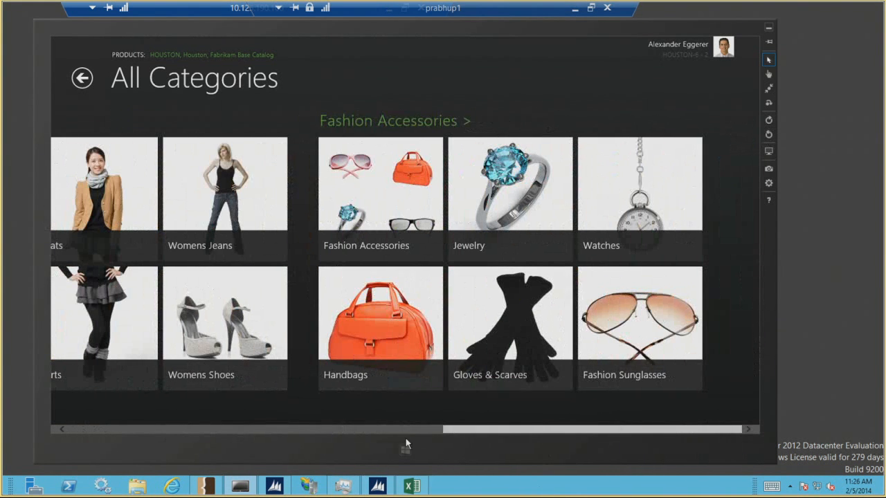
click(383, 428)
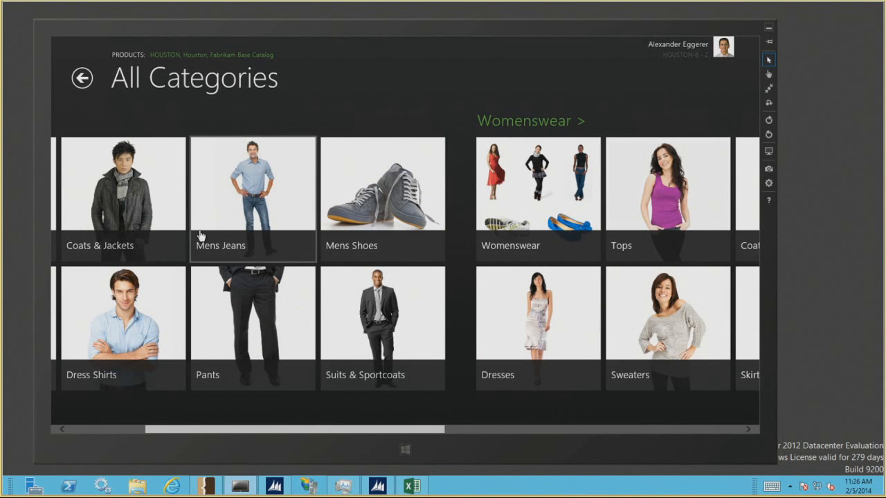
click(128, 429)
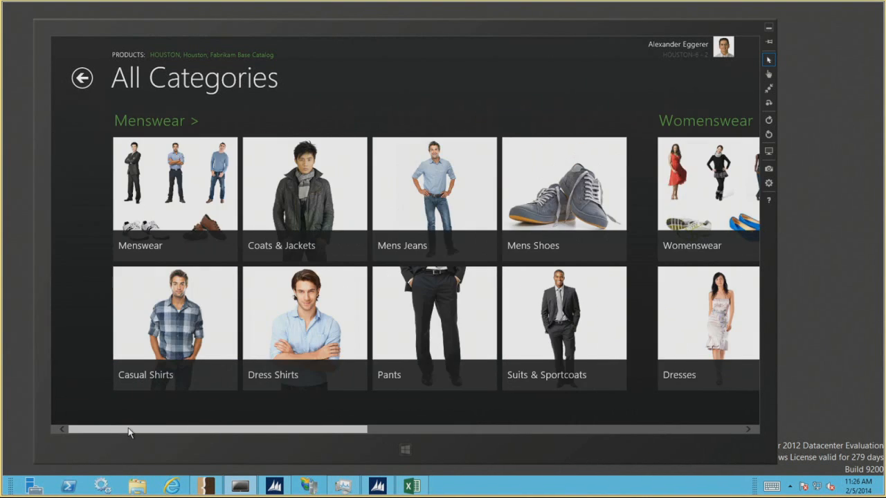
click(164, 178)
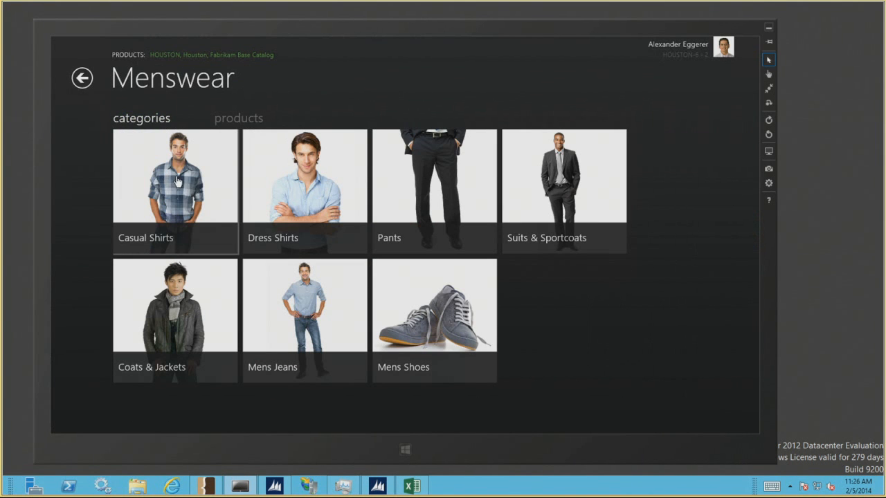
click(178, 175)
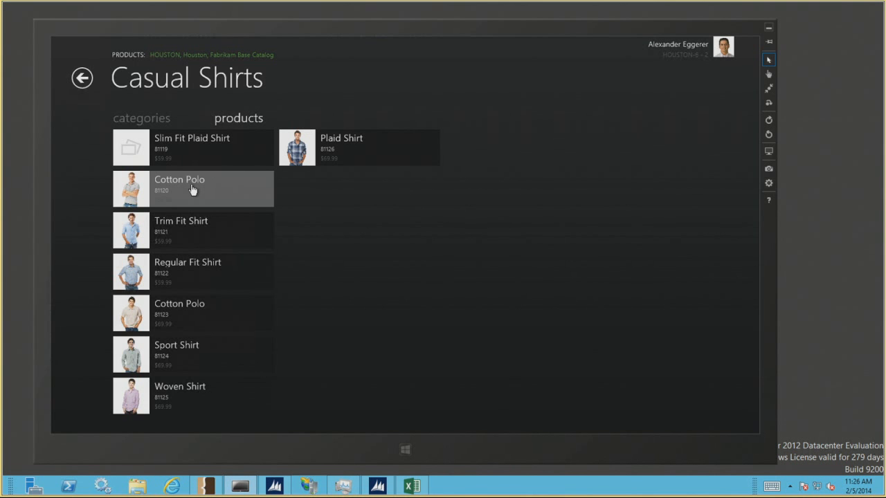
Add the Cotton Polo 81120 to the sale in Light Grey, Regular, size SM
right_click(192, 189)
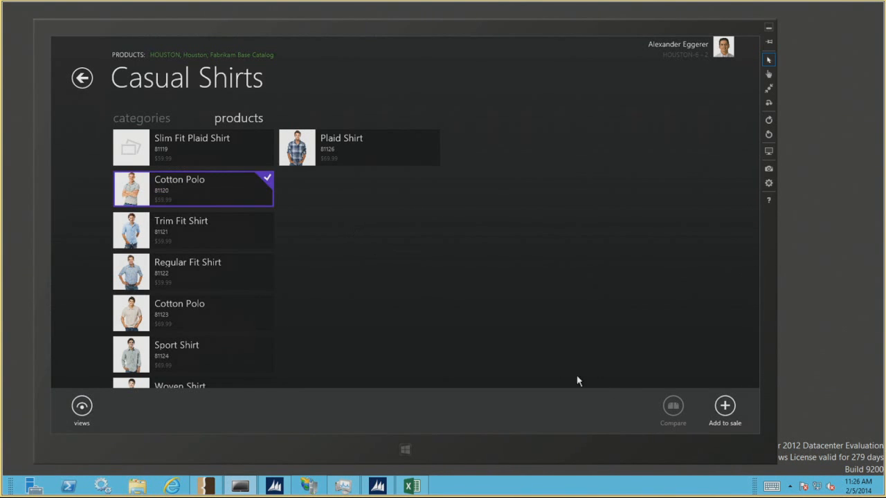
click(725, 408)
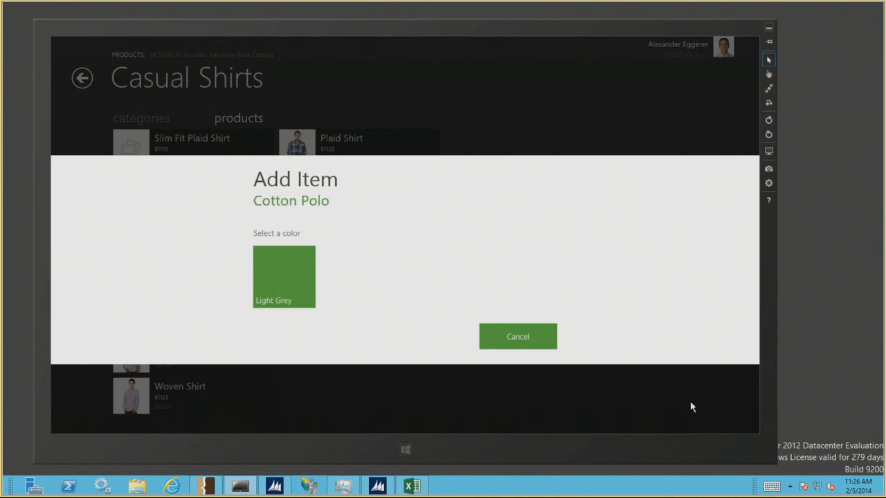
click(260, 288)
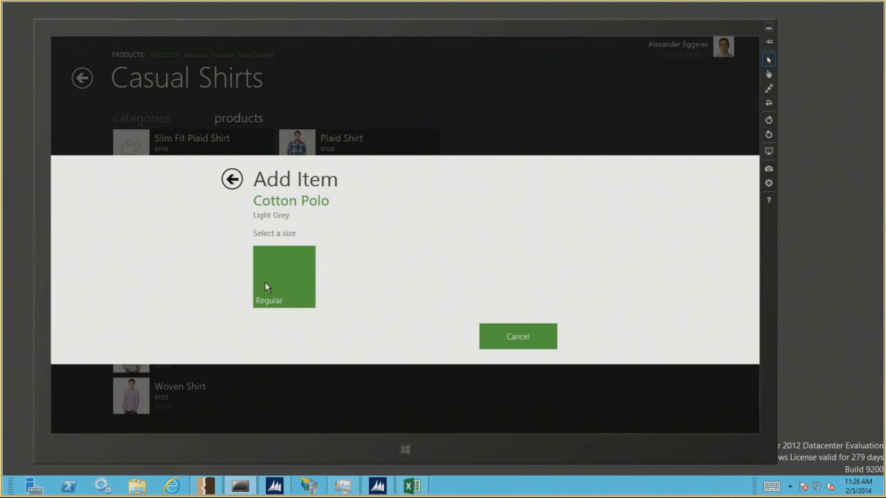
click(265, 288)
click(267, 287)
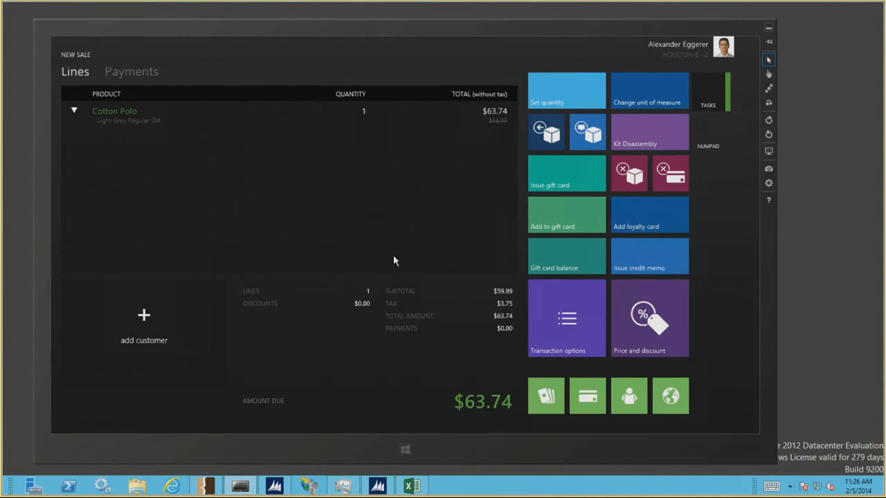
Pay the full amount of the Cotton Polo sale in cash, decline the emailed receipt and close the change summary
click(75, 112)
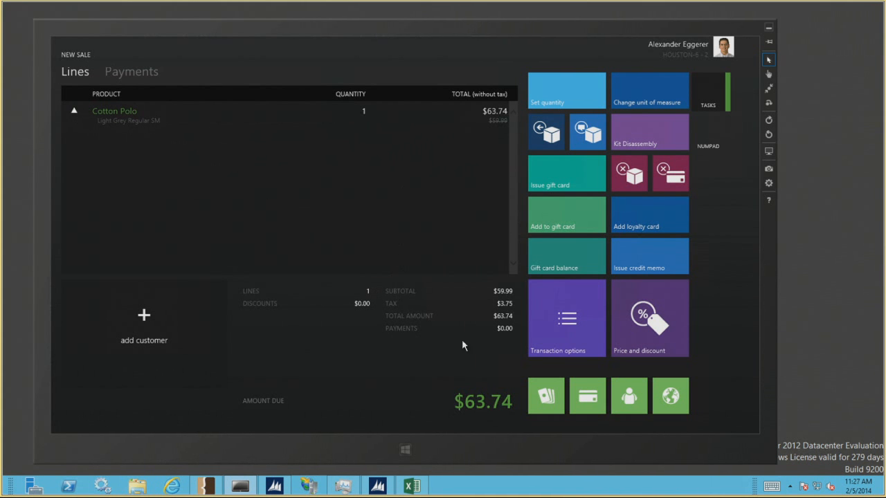
click(547, 400)
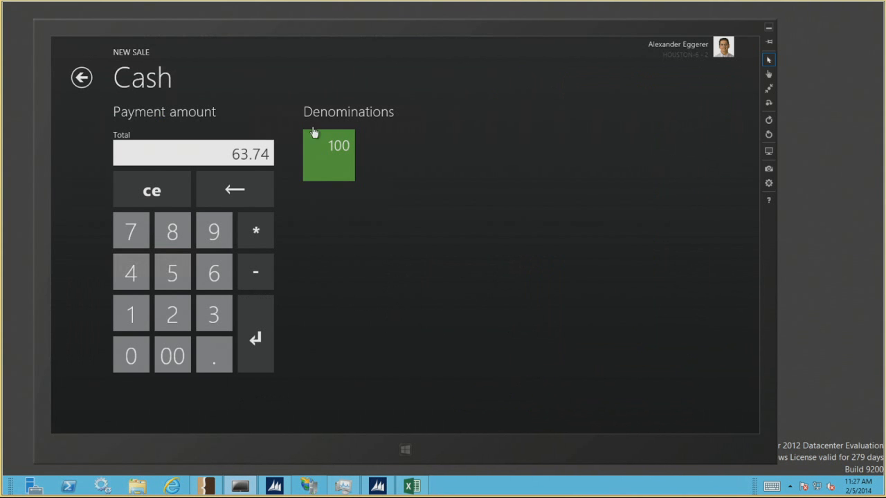
click(262, 318)
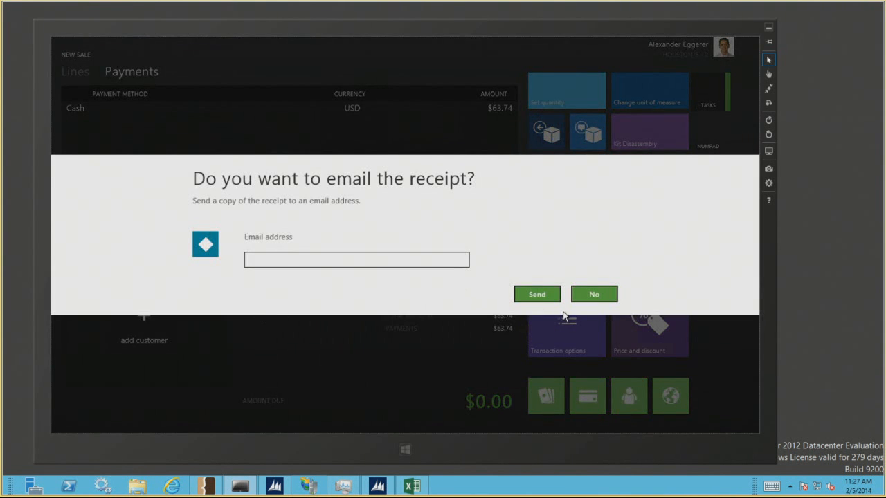
click(601, 296)
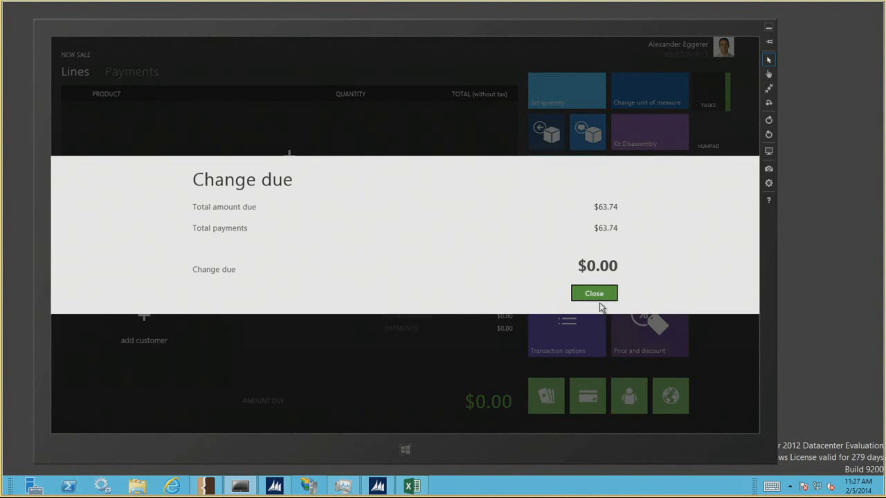
click(593, 295)
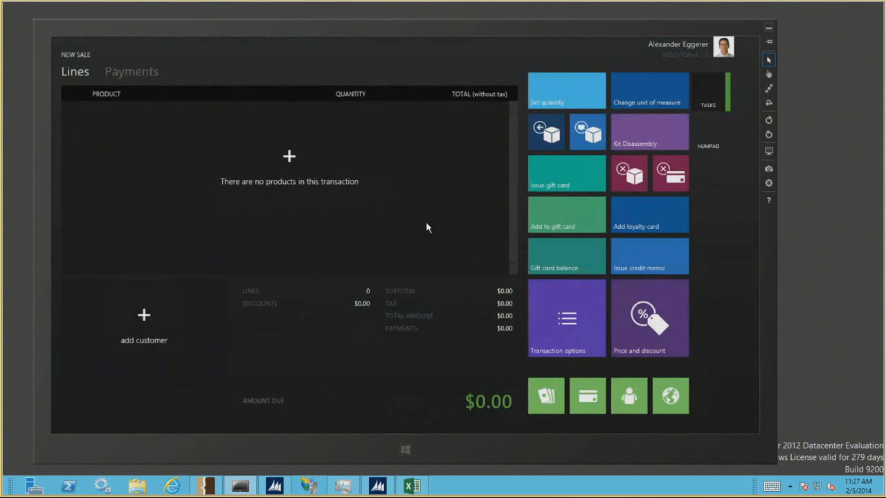
Look up other stores' products, find the store in Boston and open its Contoso Base Catalog
right_click(413, 215)
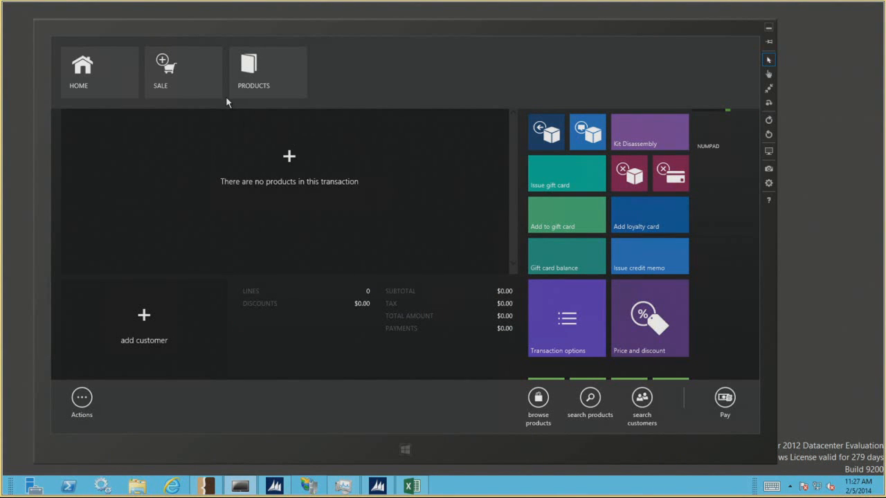
click(193, 90)
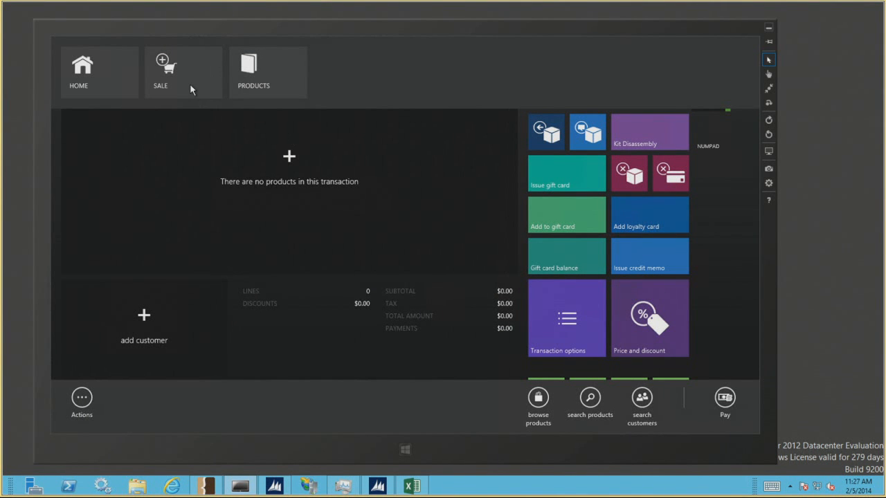
click(263, 67)
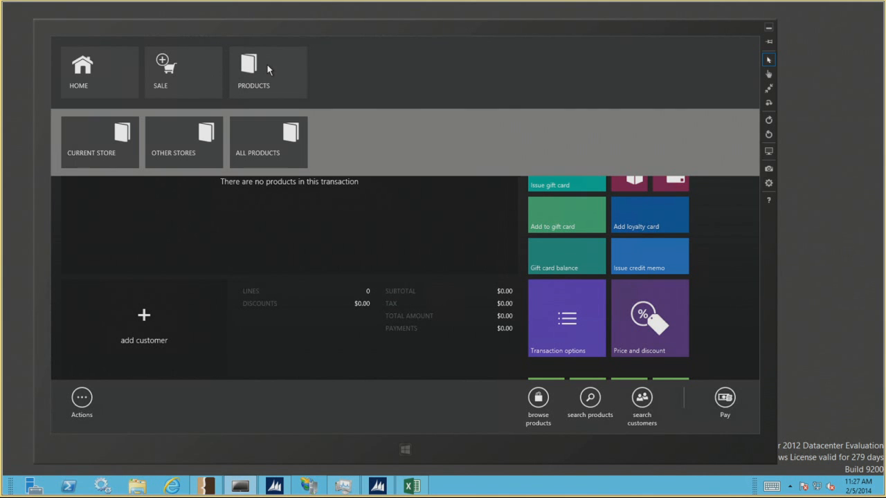
click(191, 150)
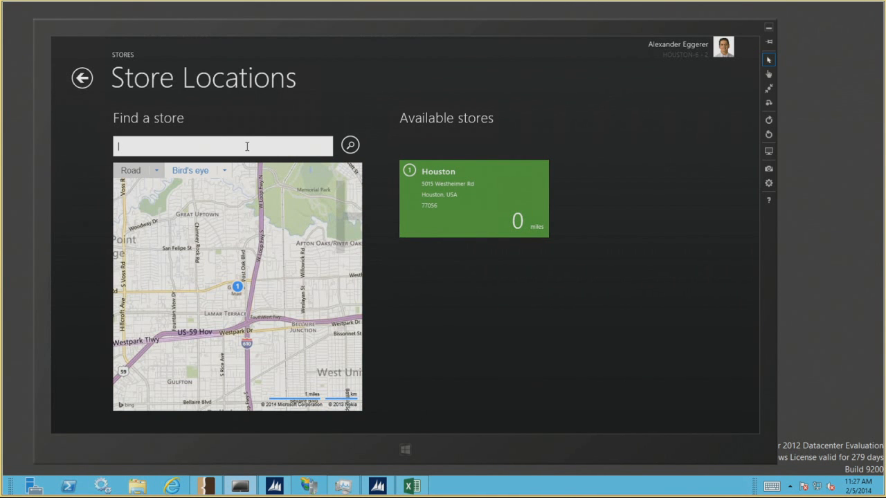
text(boston)
key(Return)
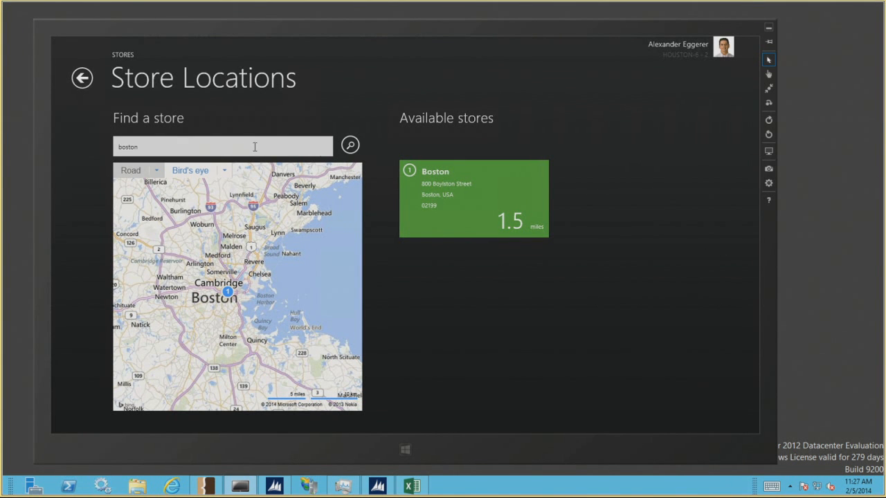
click(496, 210)
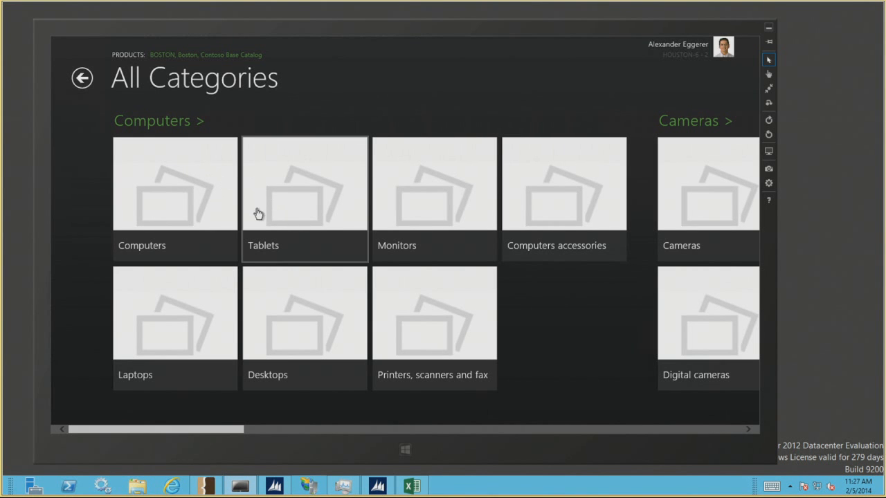
Browse the Boston catalog to Laptops under Computers and select the Proseware Laptop12 M210, product 1115
click(215, 228)
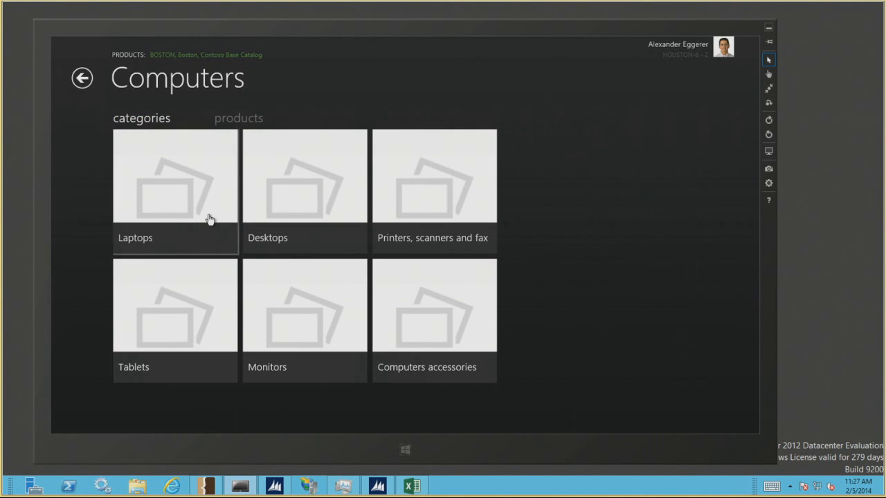
click(210, 221)
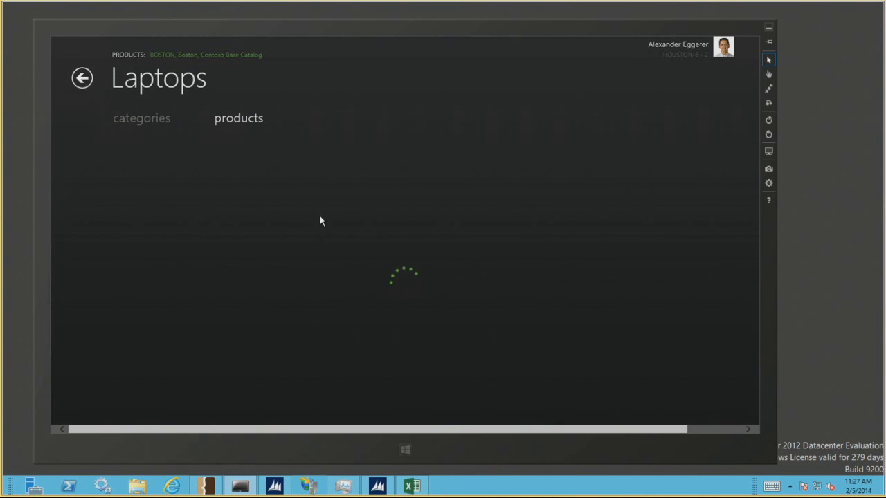
click(330, 138)
right_click(332, 138)
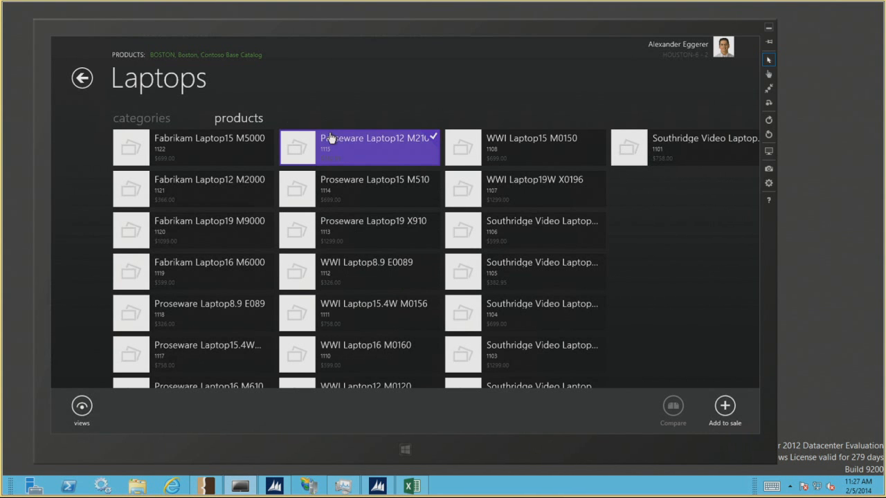
Switch to the all-products assortment and browse through Action Sports, BMX Biking and BMX Helmets to Adult BMX Helmets
right_click(671, 307)
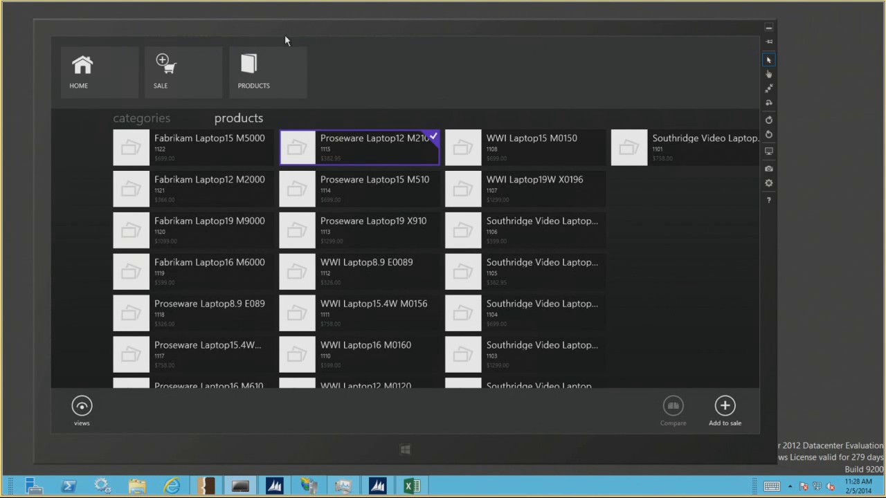
click(280, 67)
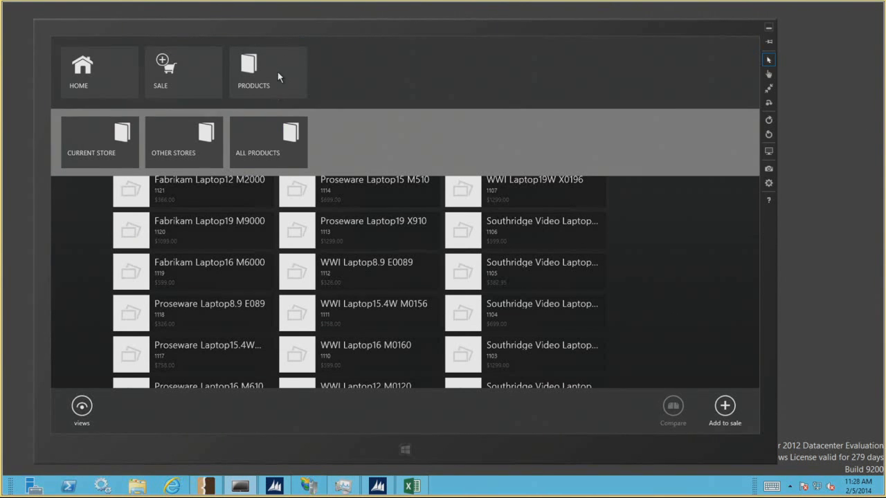
click(259, 142)
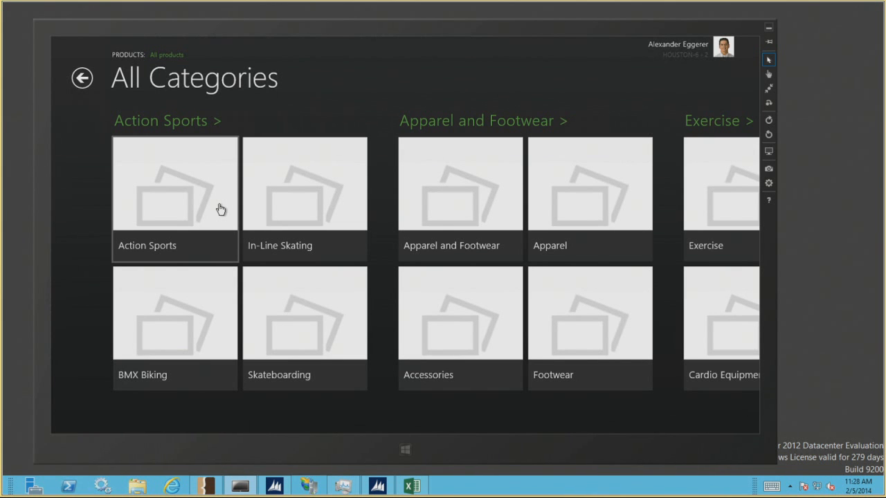
click(220, 211)
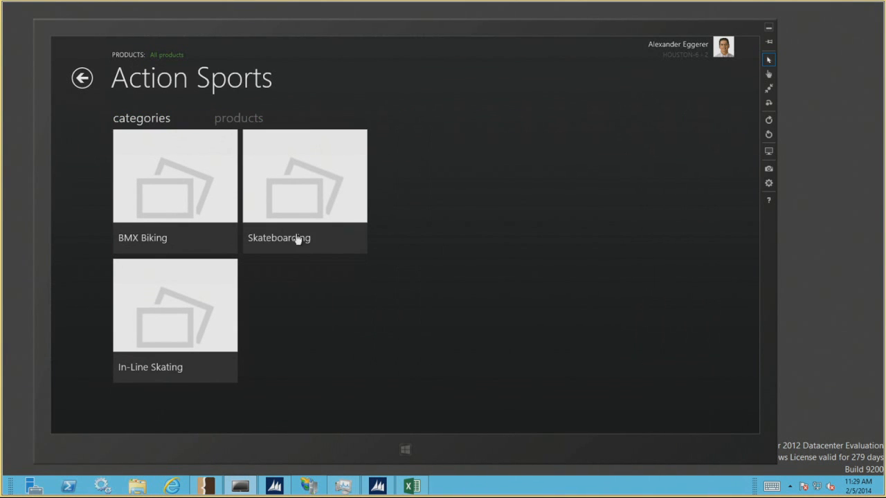
click(201, 210)
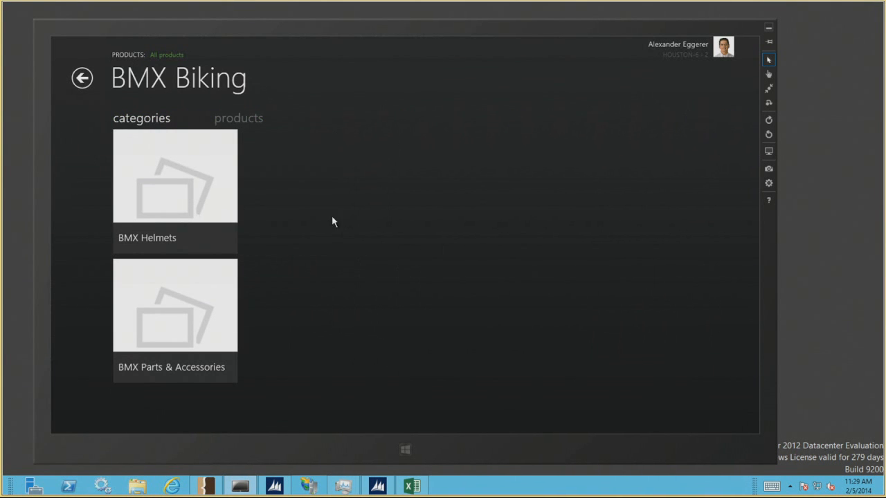
click(228, 187)
click(213, 181)
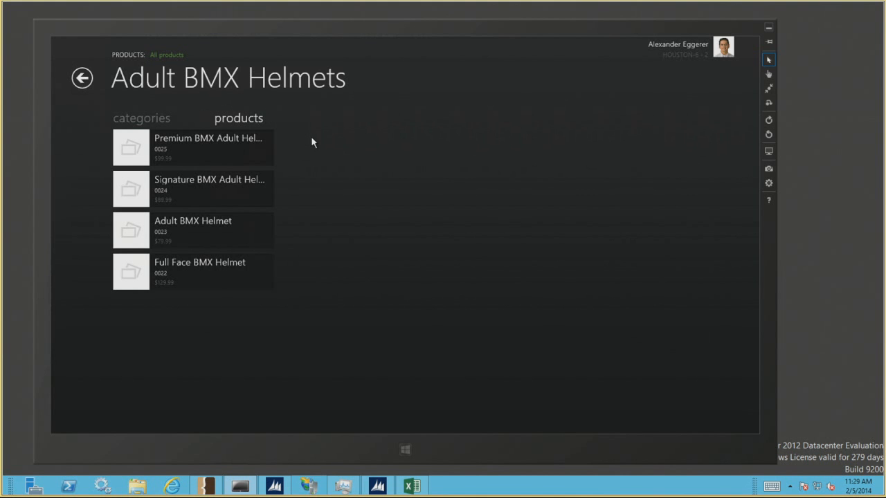
Return to the empty sale and open the product search
right_click(373, 190)
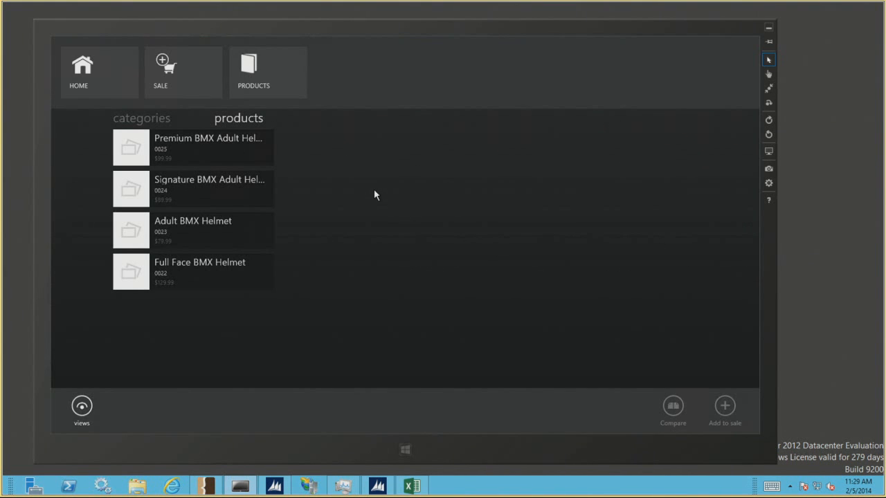
click(248, 63)
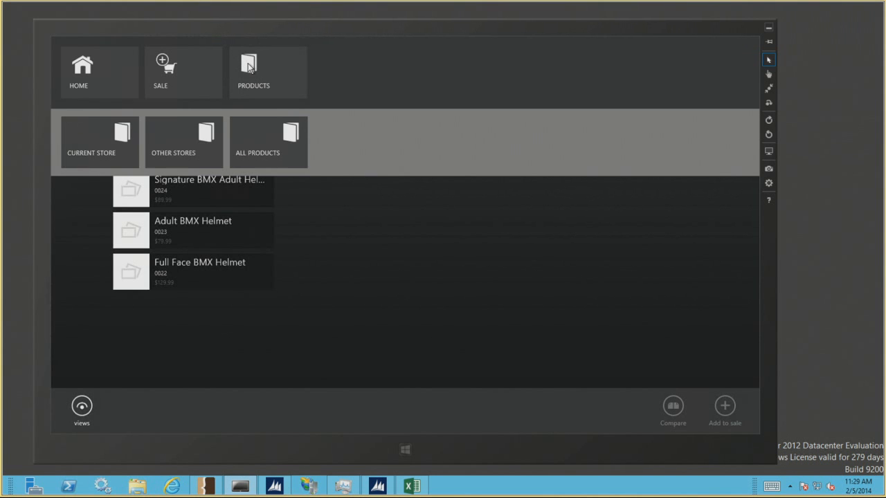
click(174, 97)
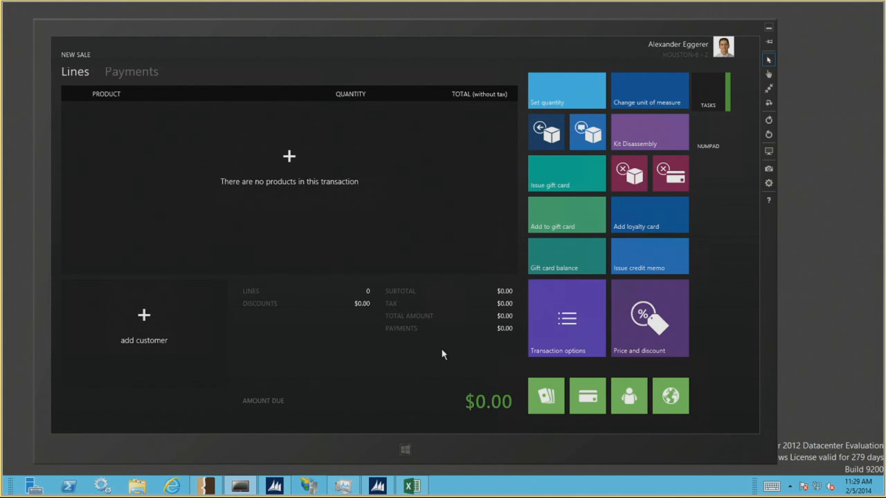
right_click(440, 384)
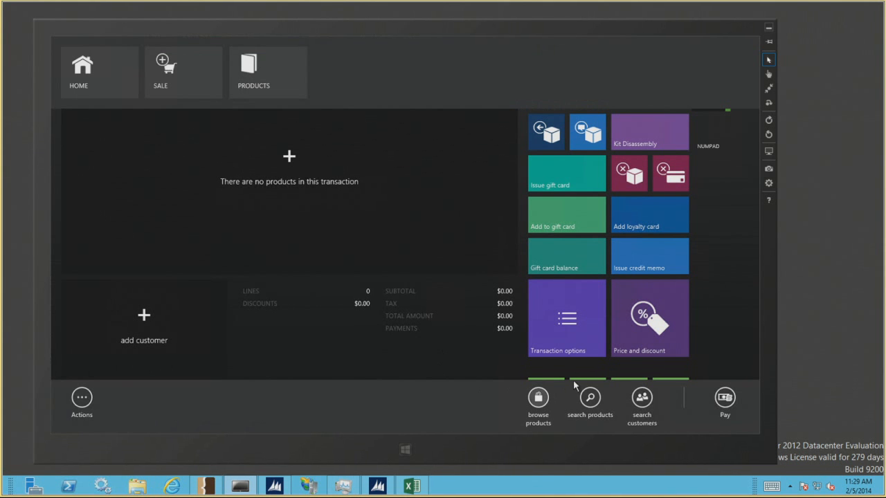
click(586, 413)
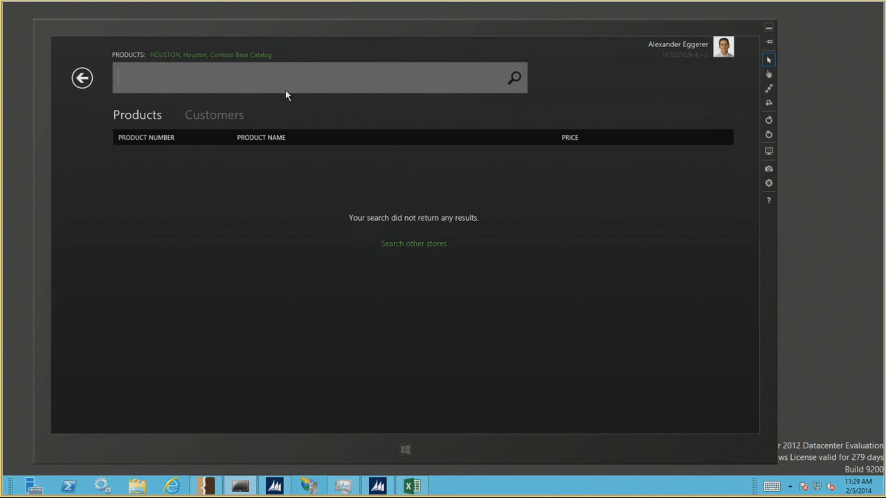
Search for product 0021, extend the search from the Houston store to all products, and select the Premium BMX Youth Helmet
text(0022)
click(285, 90)
key(BackSpace)
text(1)
key(Return)
click(411, 249)
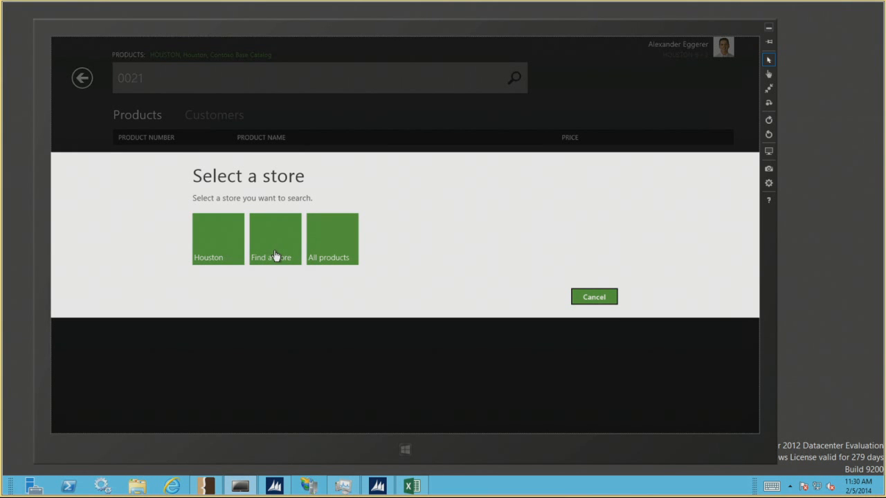
click(341, 252)
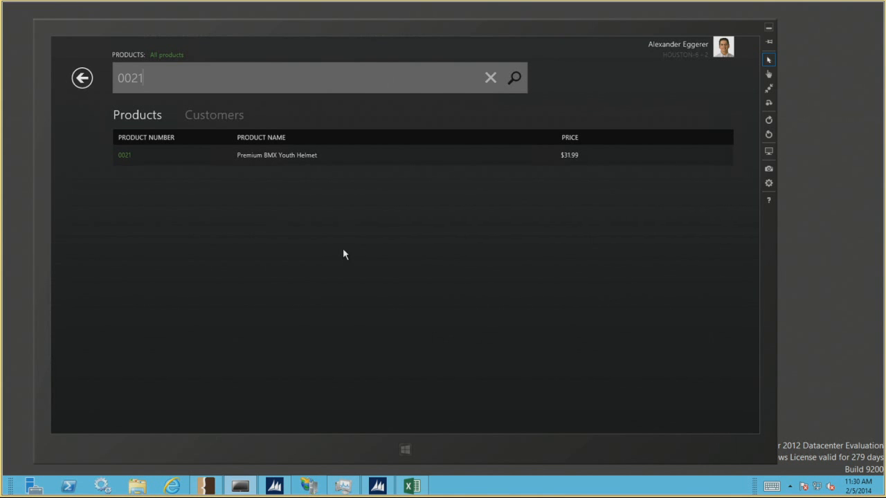
click(332, 164)
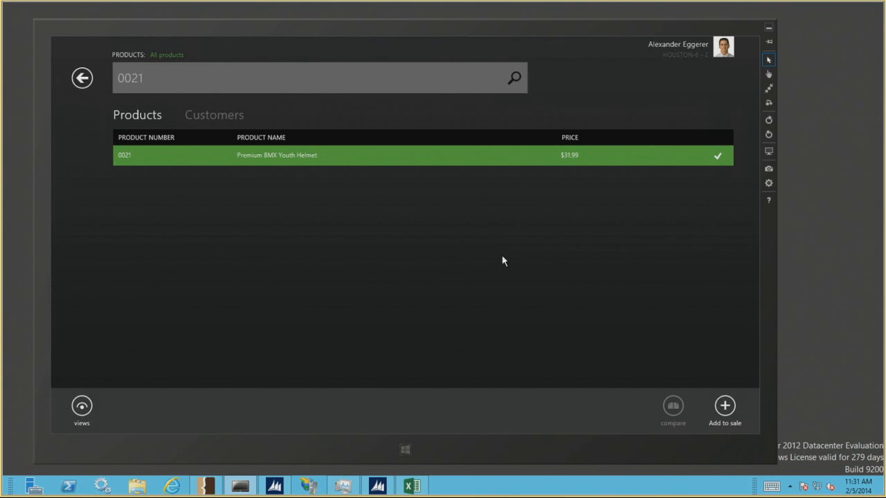
Minimize the tablet simulator to switch to the desktop point of sale and add item 0021 to the sale
mouse_move(766, 29)
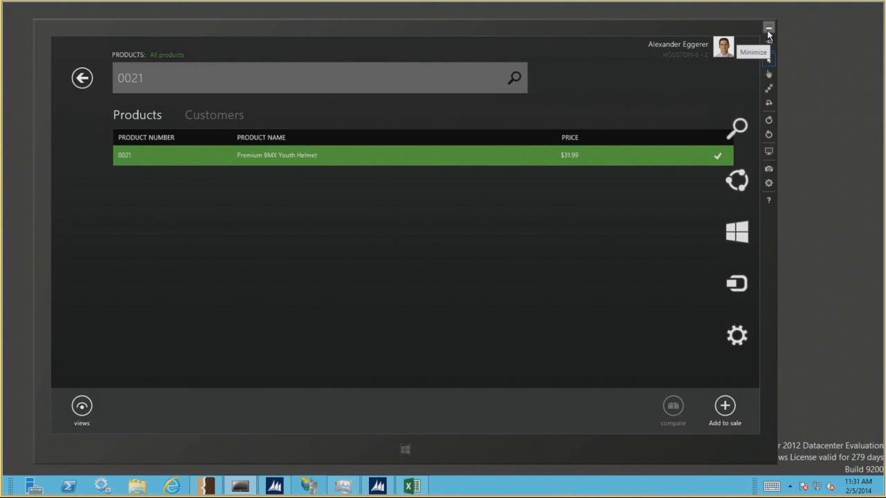
click(768, 29)
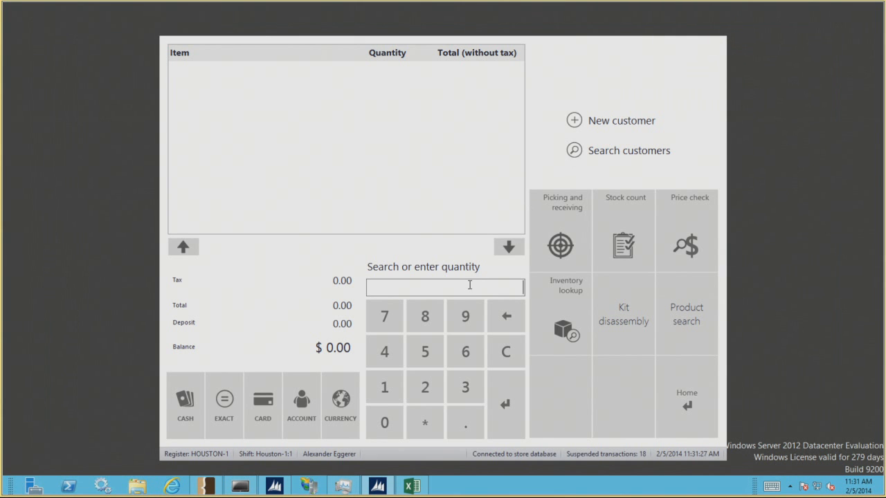
text(0021)
key(Return)
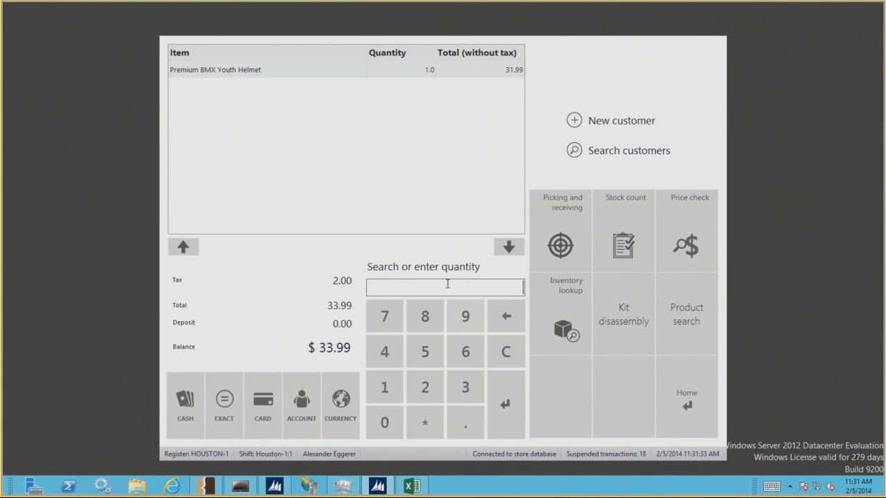
Search for "gfjfd", change the search scope from current store products to all products, and minimize the remote desktop session
text(gfjfd)
key(Return)
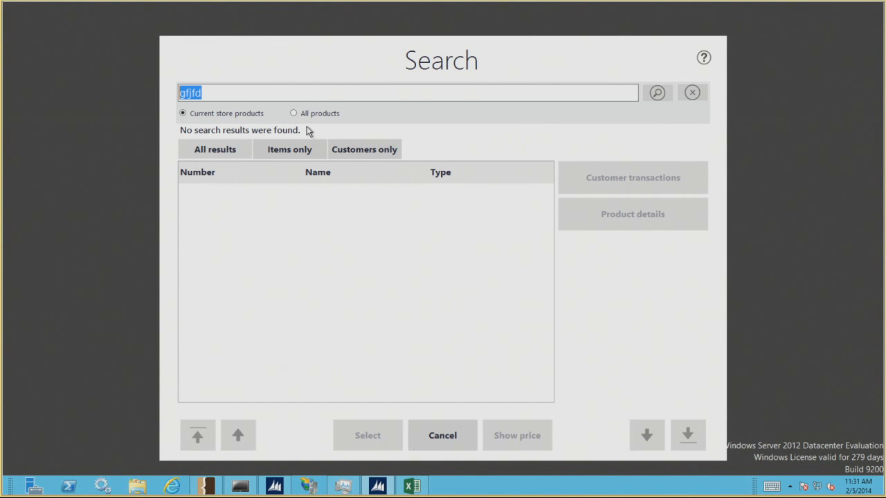
click(211, 118)
click(332, 116)
mouse_move(567, 6)
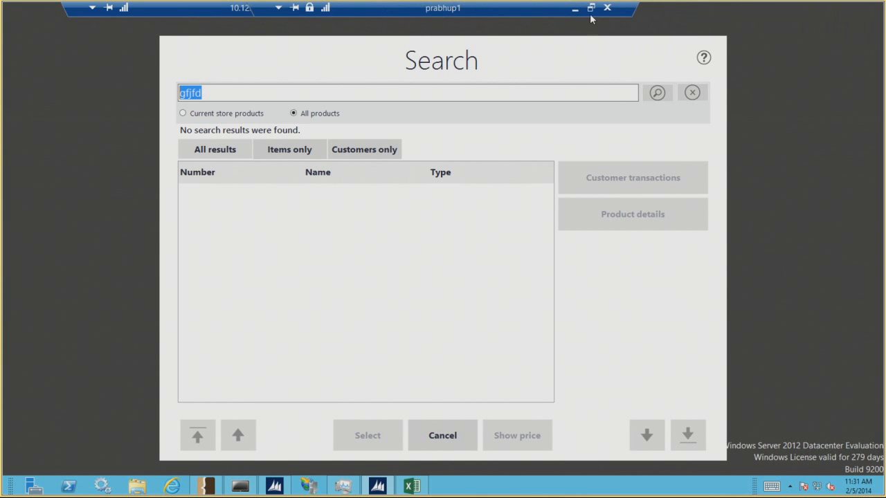
click(575, 9)
click(371, 127)
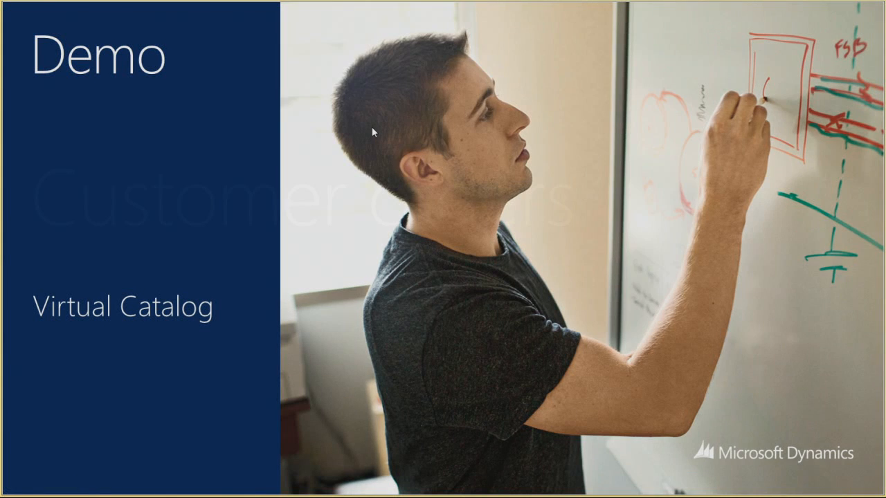
click(371, 127)
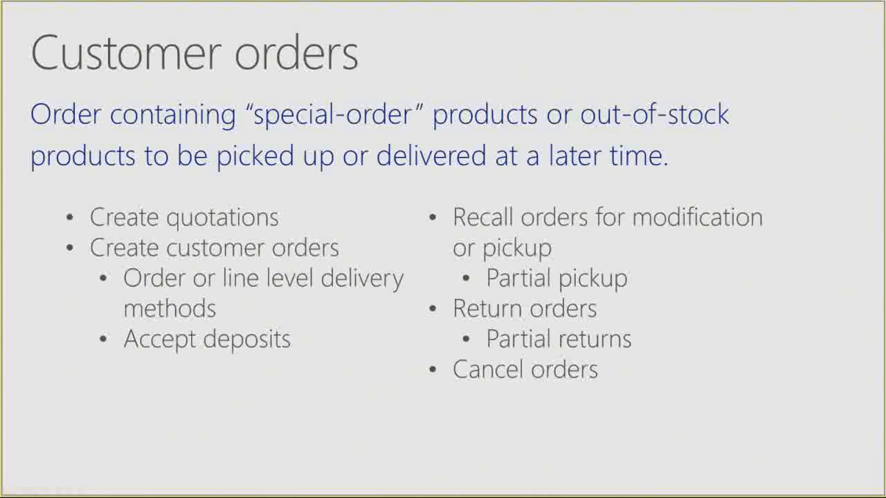